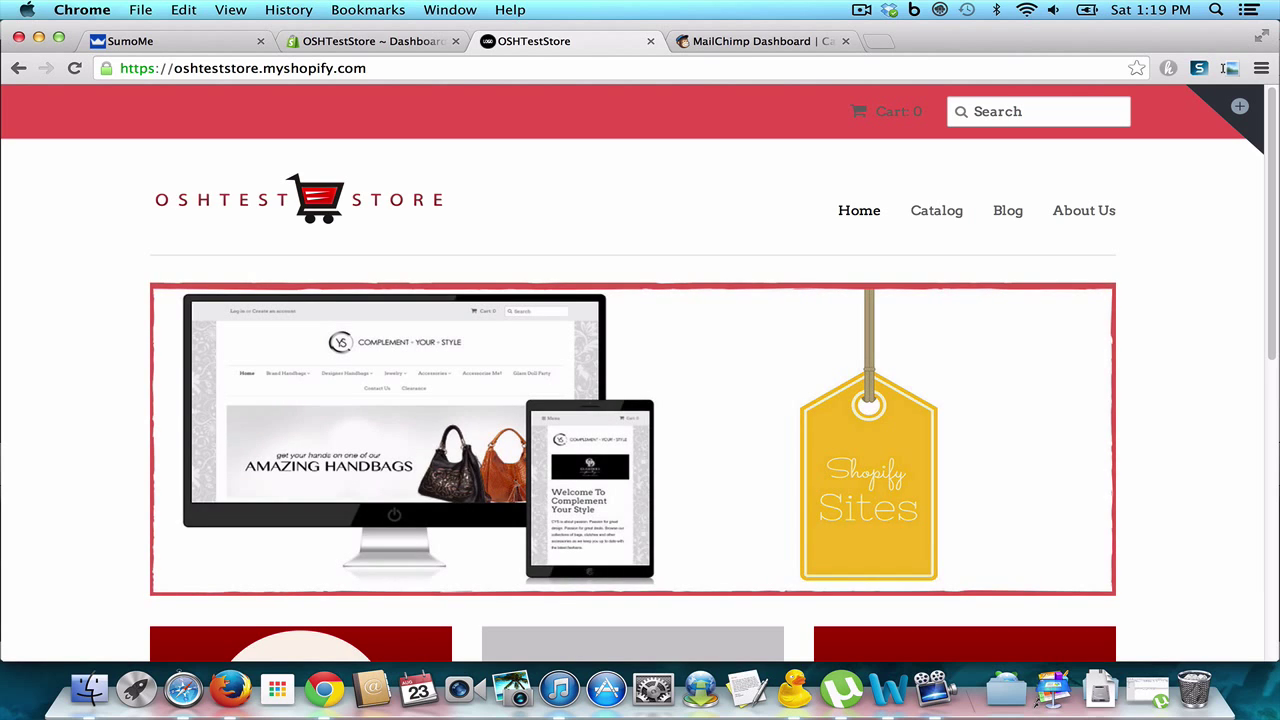
# Step: Bring up the Test Store Email list's Confirmation "thank you" page form in MailChimp's form designer
pyautogui.click(758, 44)
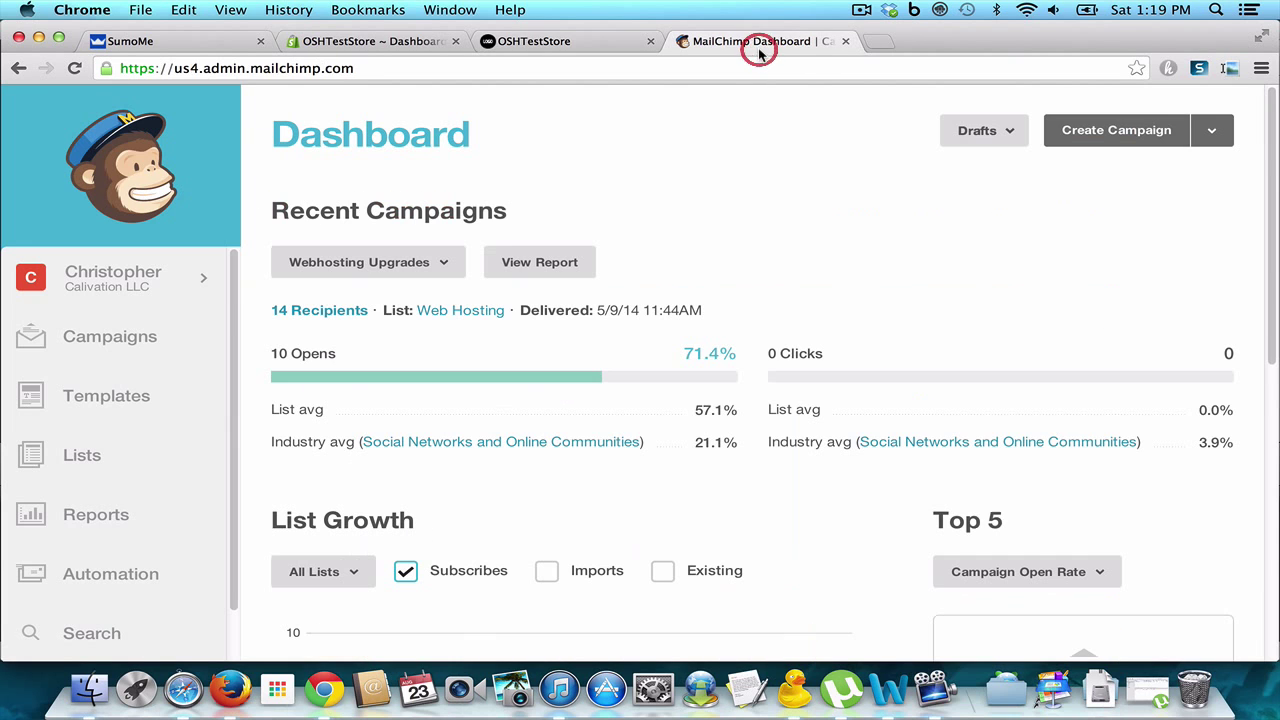
pyautogui.click(98, 455)
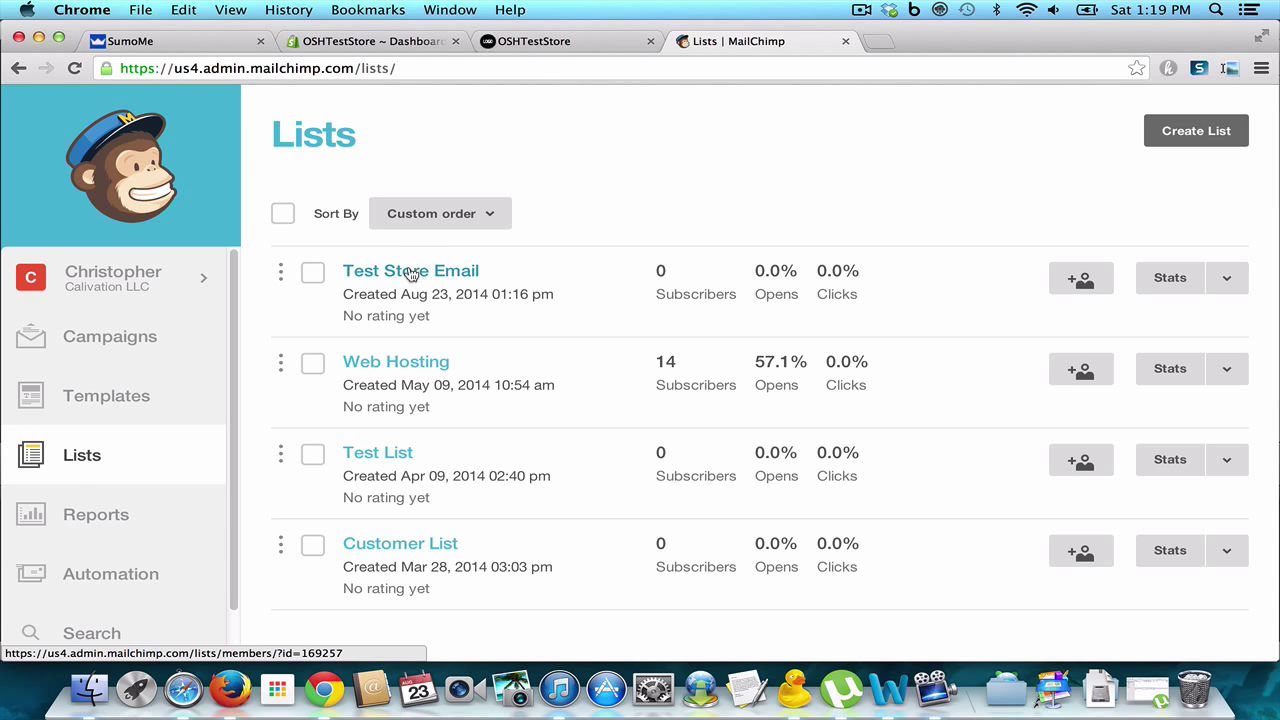
pyautogui.click(415, 275)
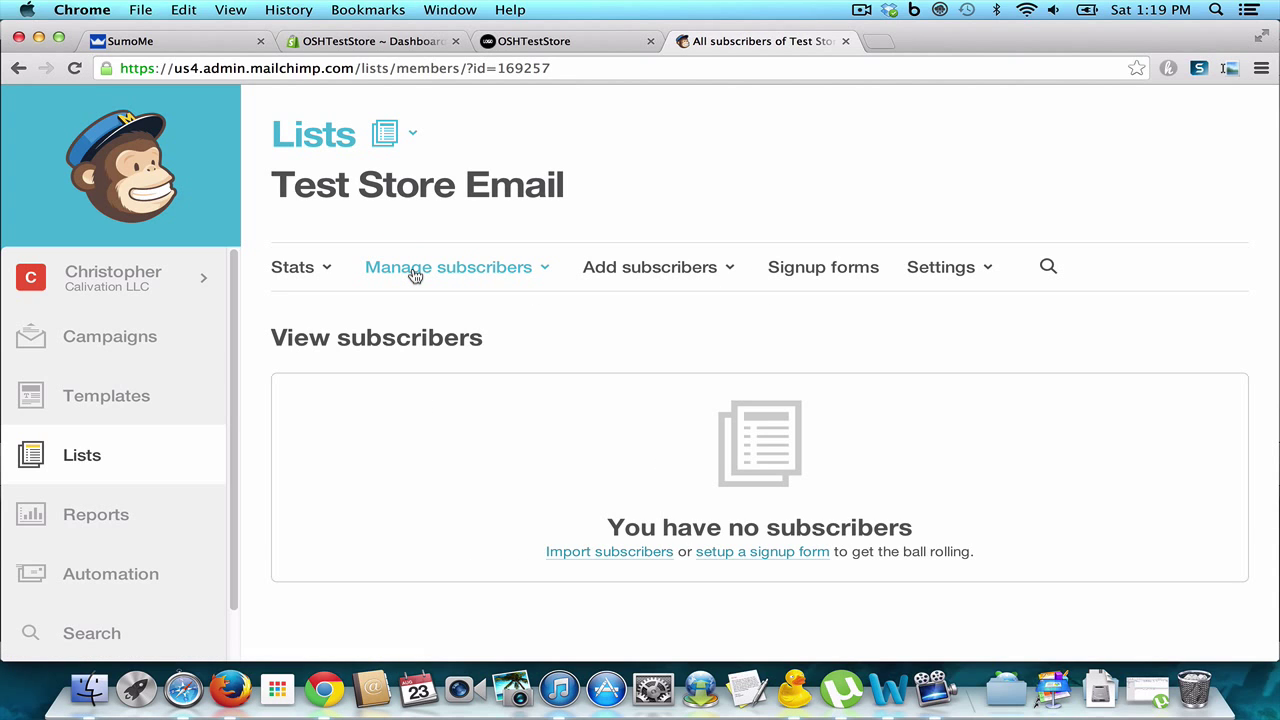
pyautogui.click(817, 280)
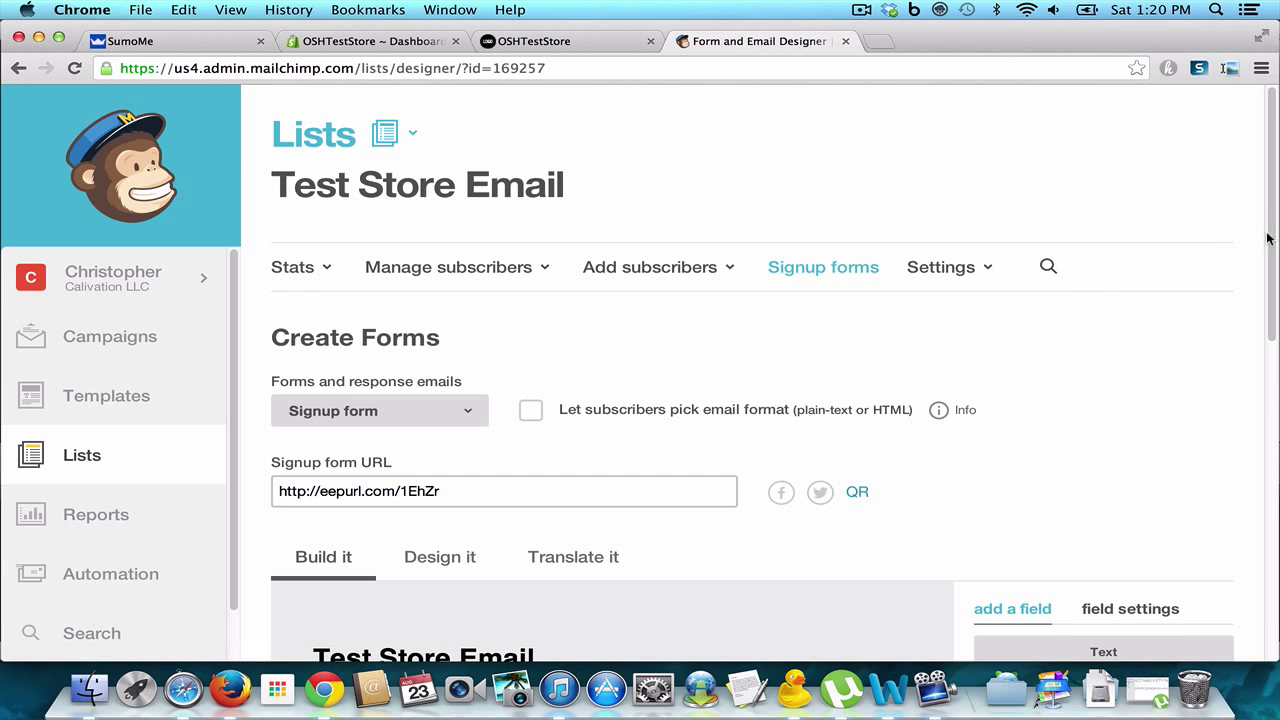
pyautogui.moveTo(1272, 238); pyautogui.dragTo(1266, 294)
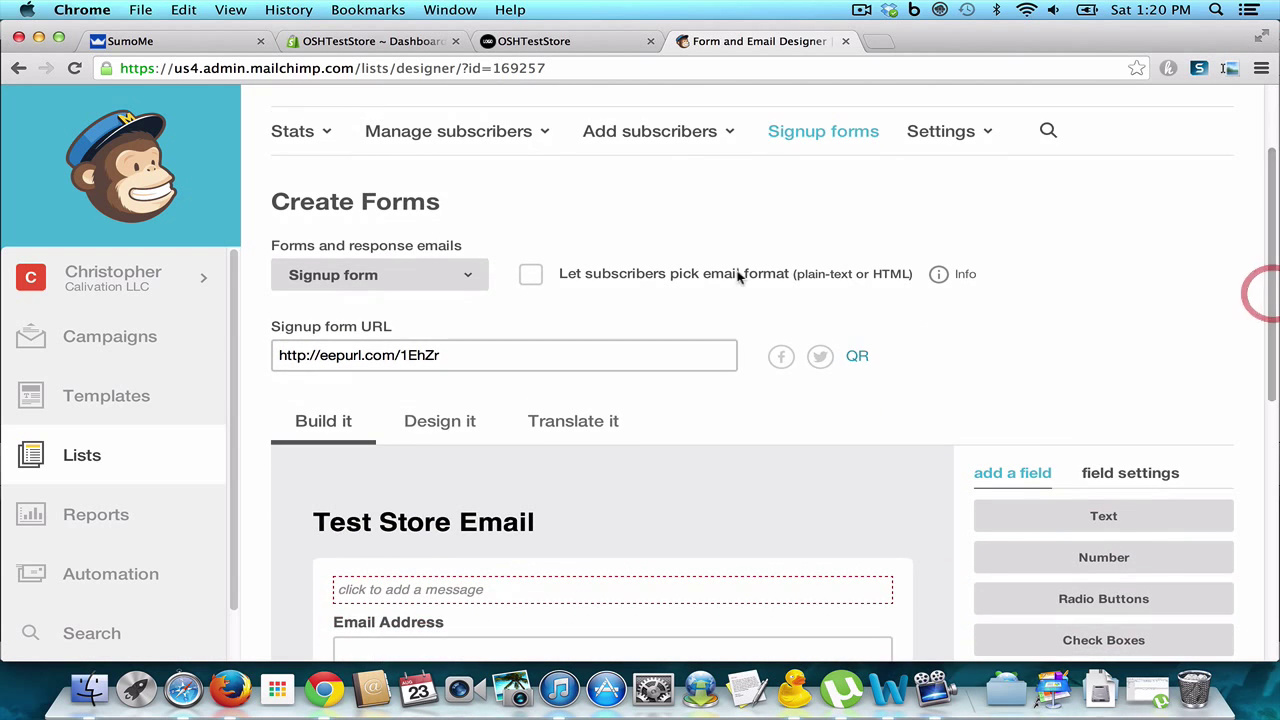
pyautogui.click(468, 283)
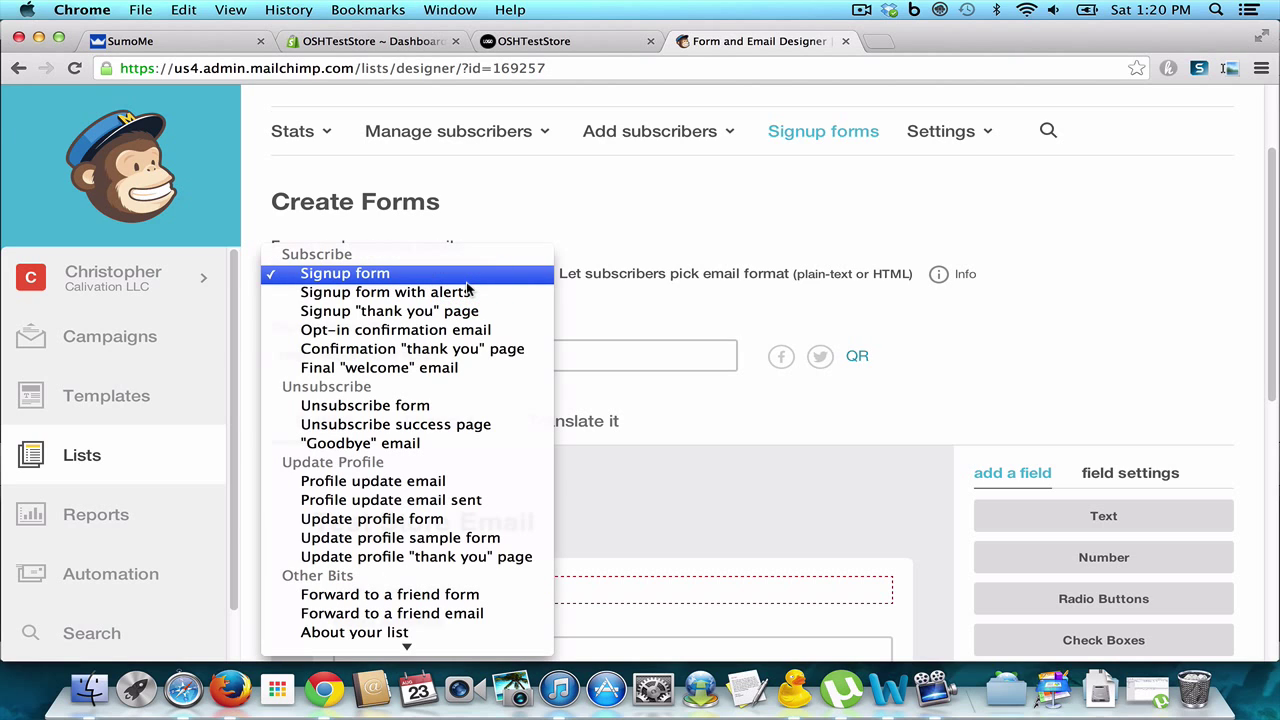
pyautogui.click(450, 358)
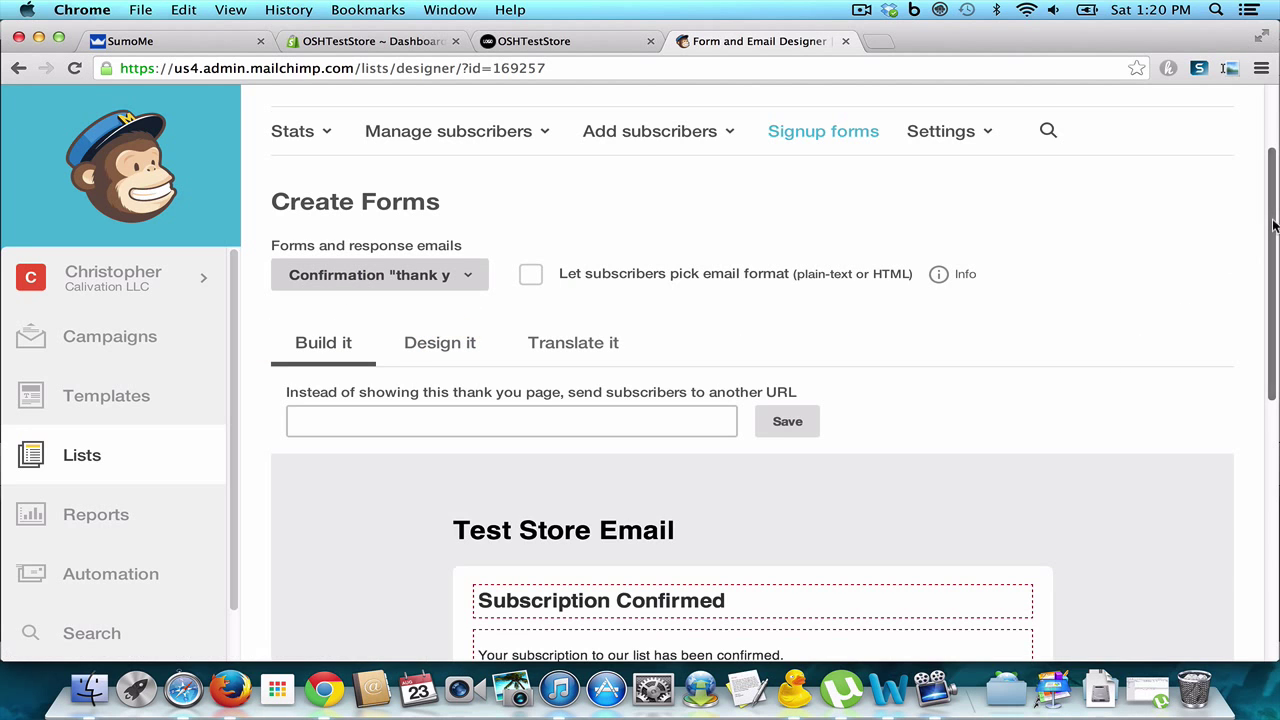
pyautogui.moveTo(1273, 225); pyautogui.dragTo(1260, 394)
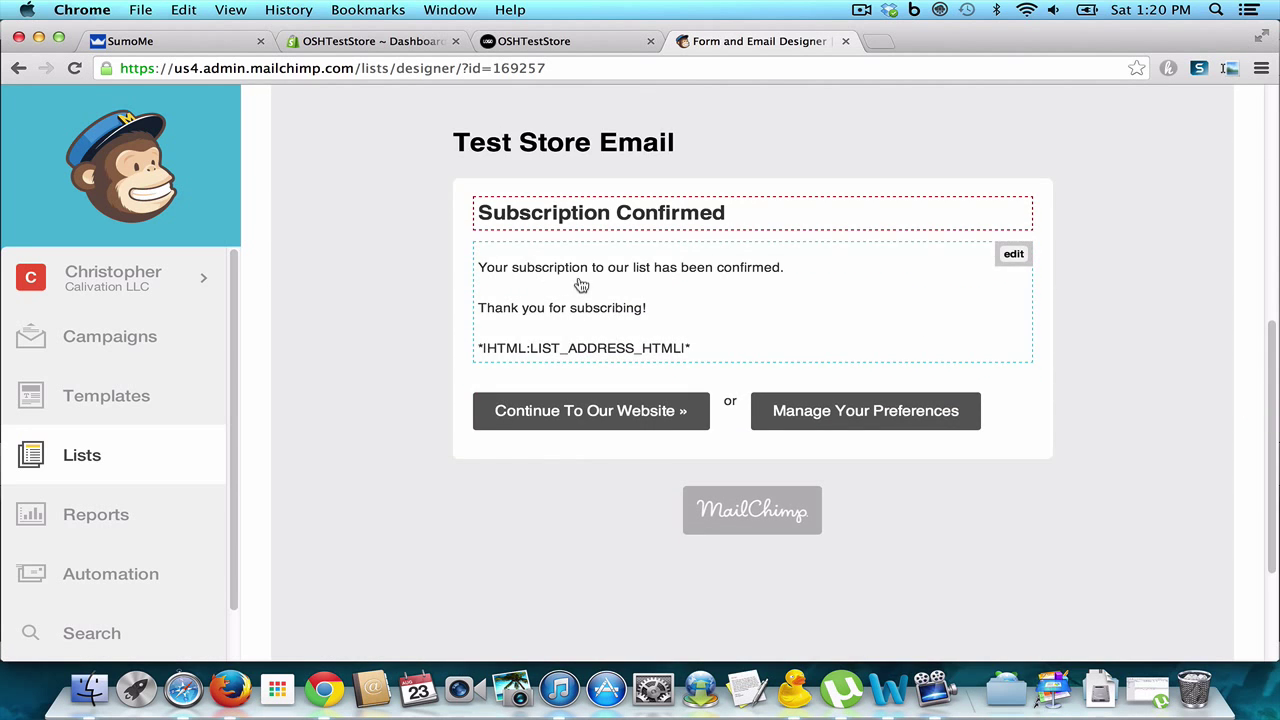
# Step: Add the line 'The Coupon Code for Free Shipping, is FreeShipNew10' below the thank-you text and save
pyautogui.click(1012, 258)
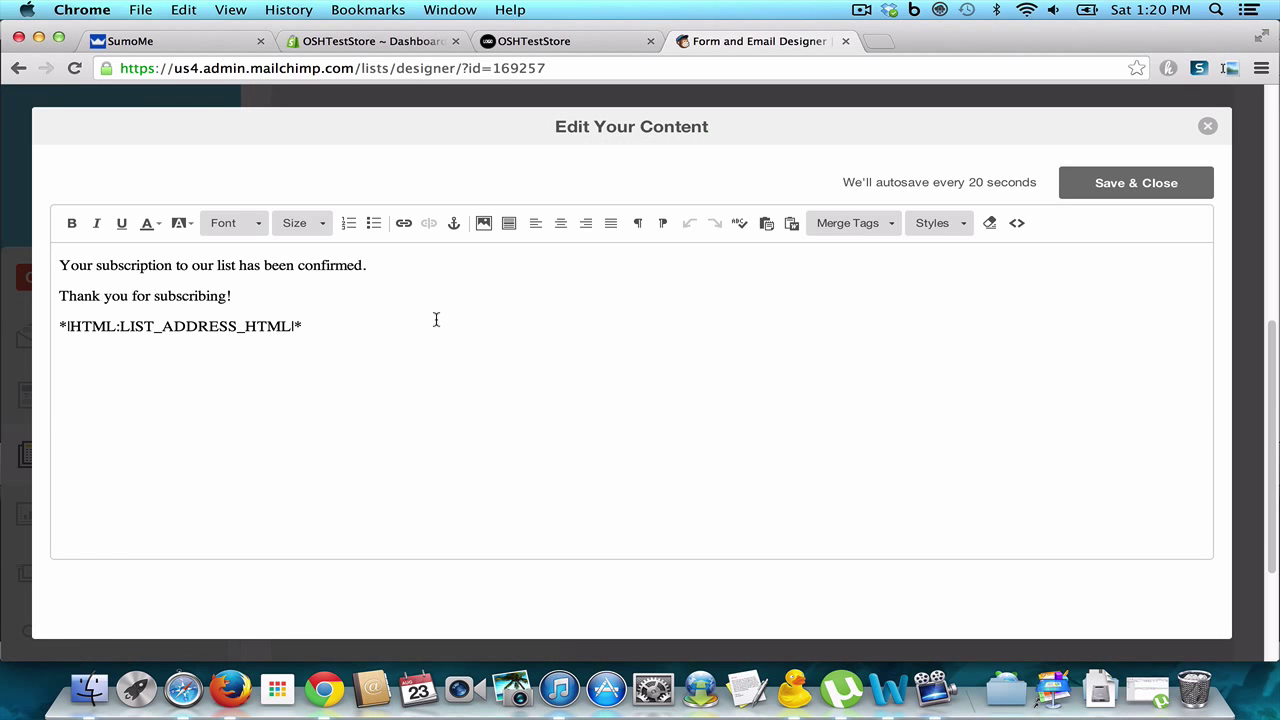
pyautogui.click(275, 295)
pyautogui.press('Return')
pyautogui.write('The Coupons Co')
pyautogui.press('BackSpace')
pyautogui.press('BackSpace')
pyautogui.press('BackSpace')
pyautogui.press('BackSpace')
pyautogui.write('e')
pyautogui.press('BackSpace')
pyautogui.write('Code fo')
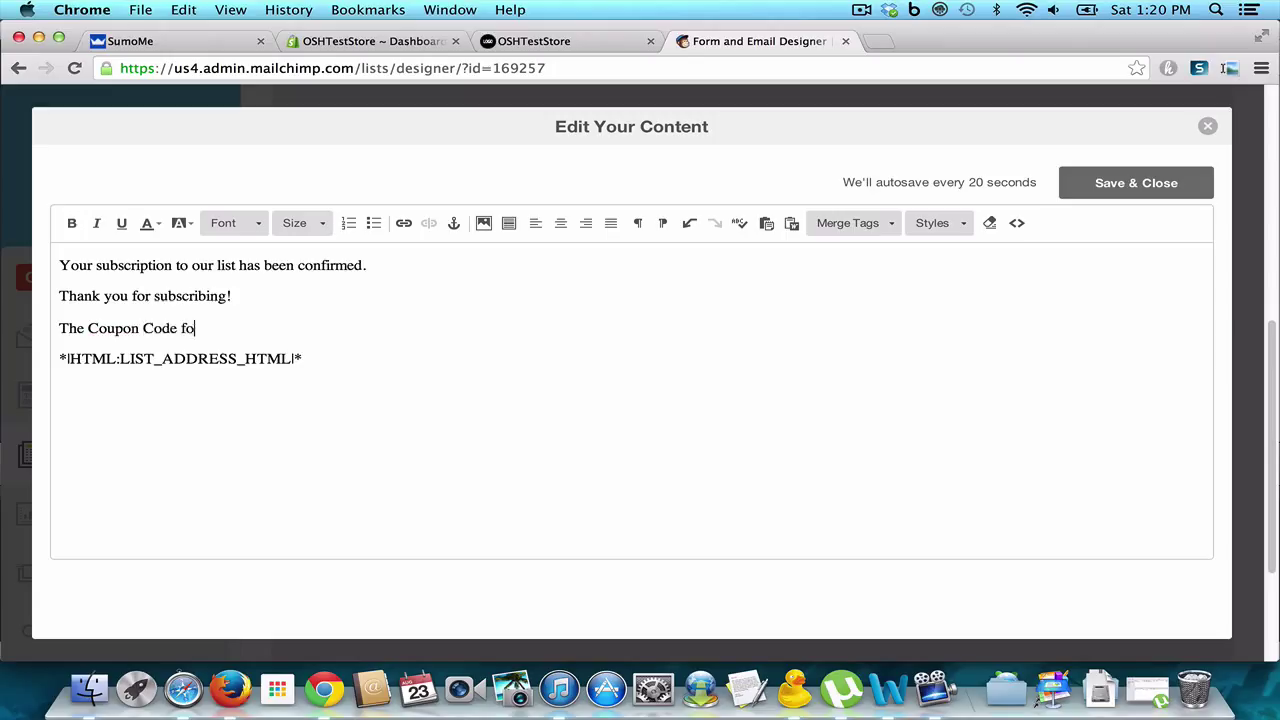
pyautogui.write('r Free Shipping, is')
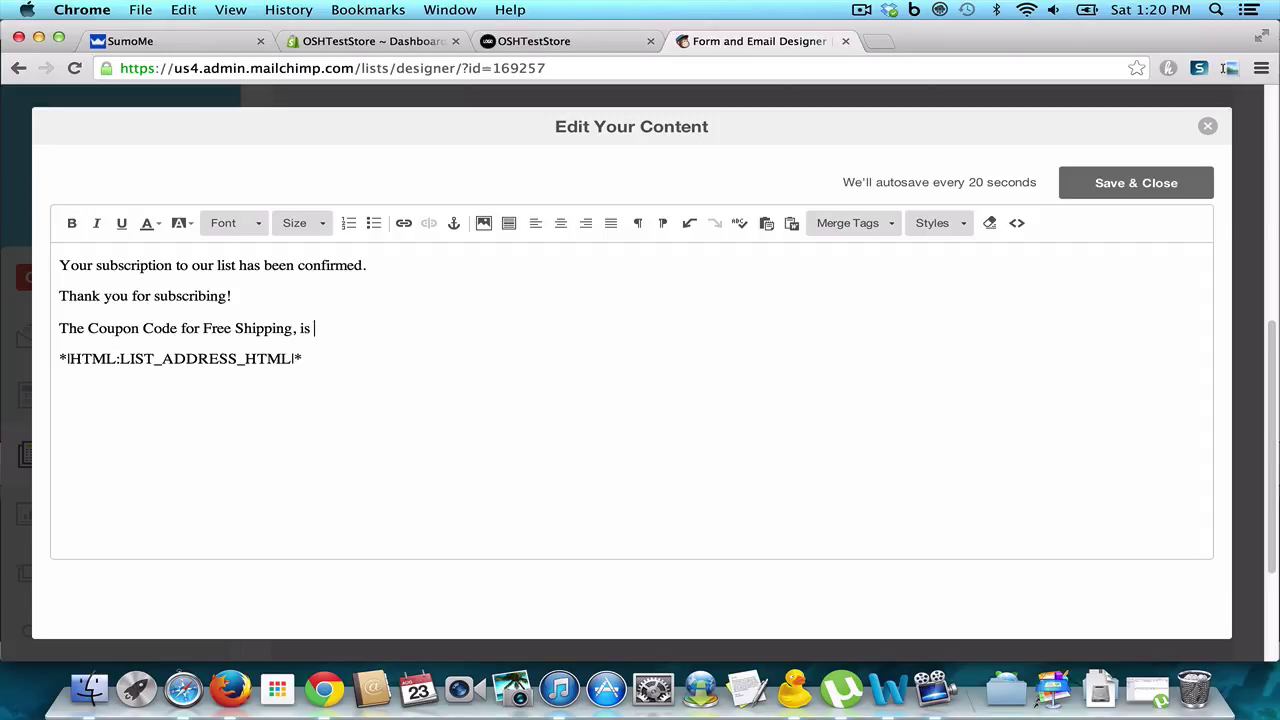
pyautogui.write(' FreeShipNew10')
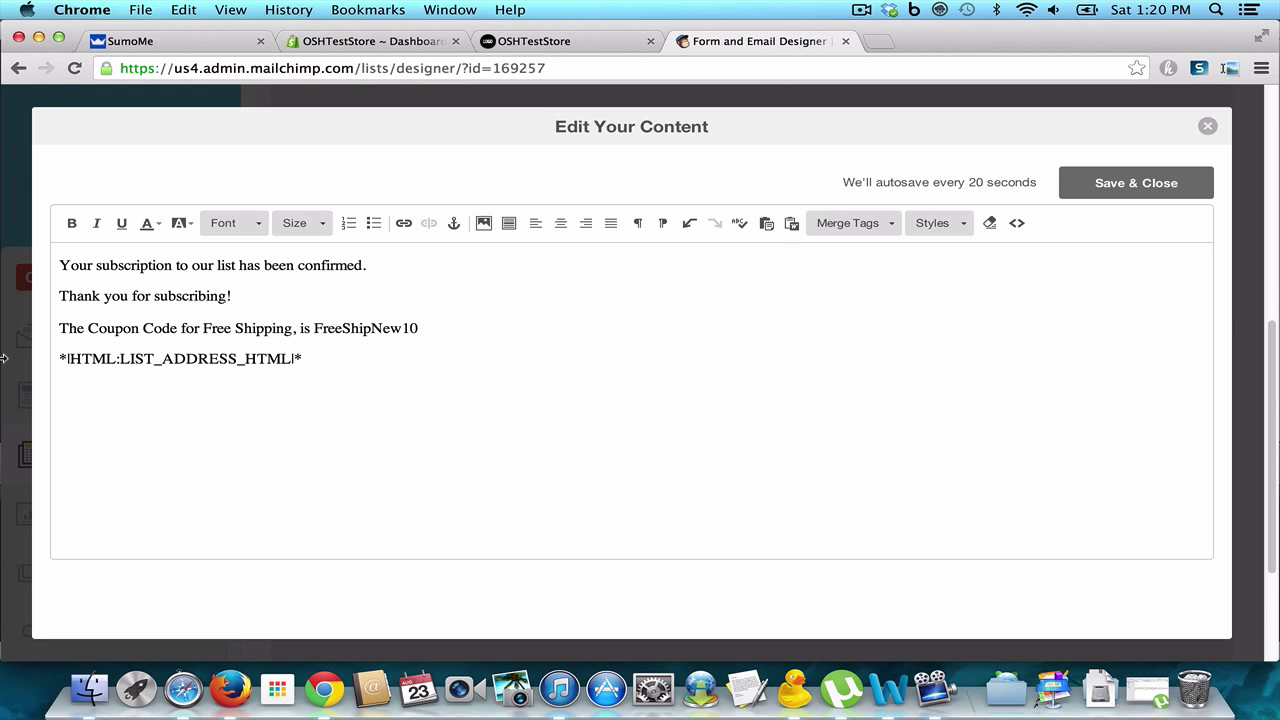
pyautogui.moveTo(420, 330); pyautogui.dragTo(316, 325)
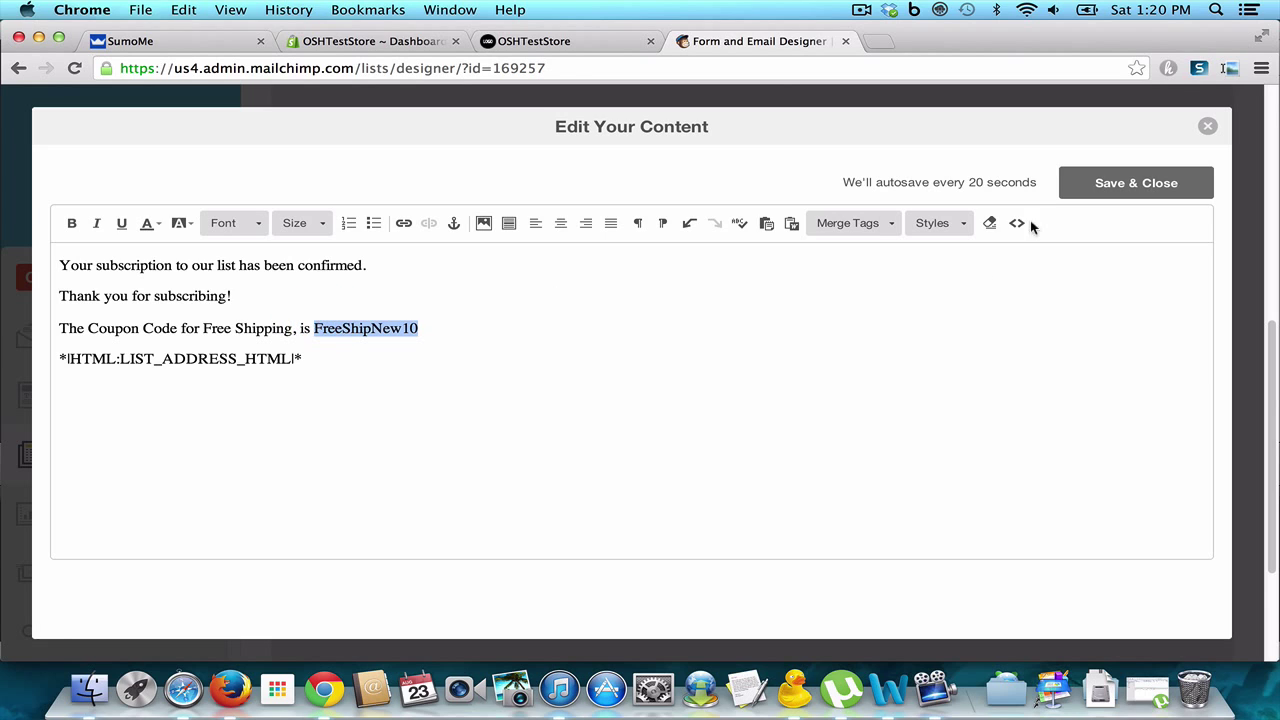
pyautogui.click(1110, 183)
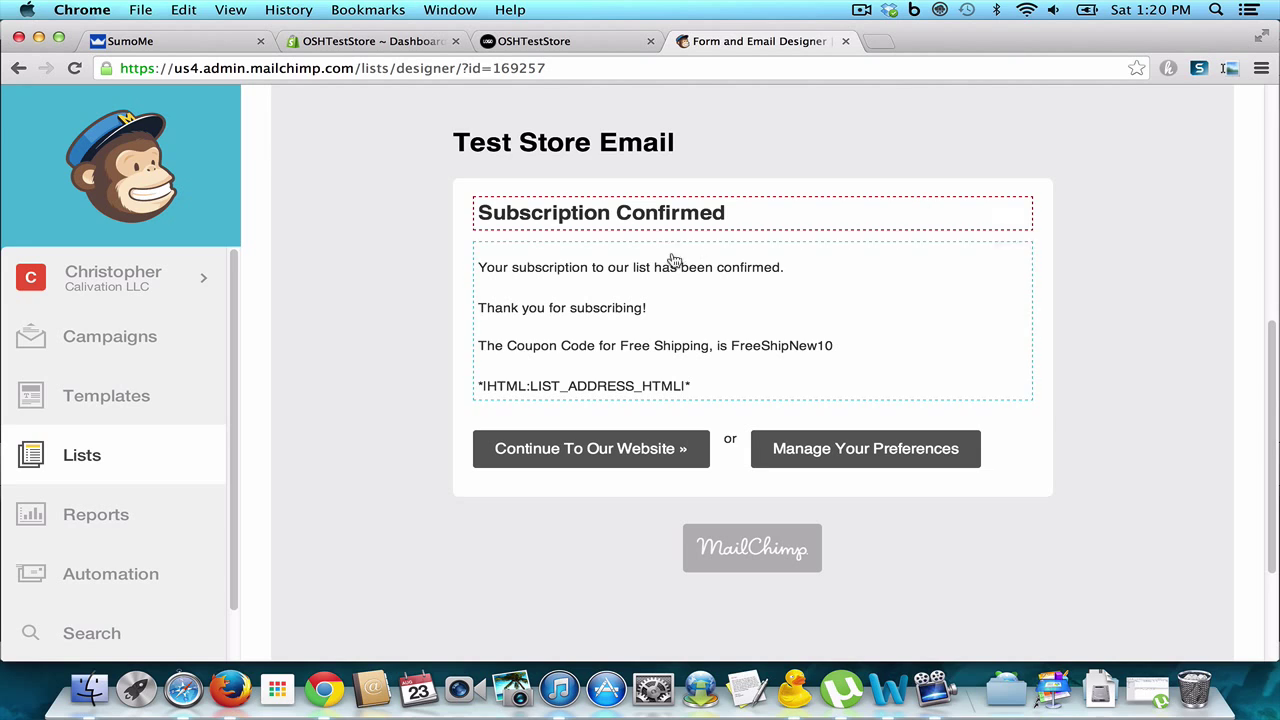
pyautogui.moveTo(662, 322)
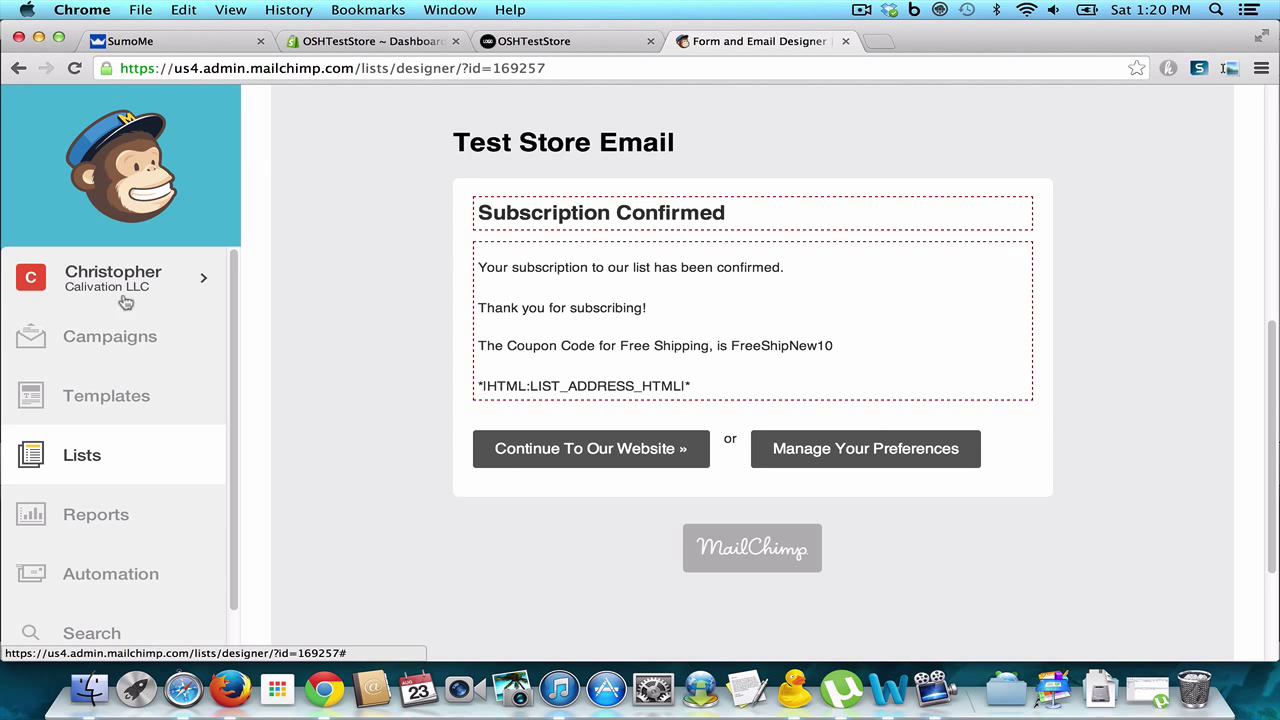
# Step: Leave MailChimp's lists and open the Shopify admin's Discounts page with the Add a discount form
pyautogui.click(90, 452)
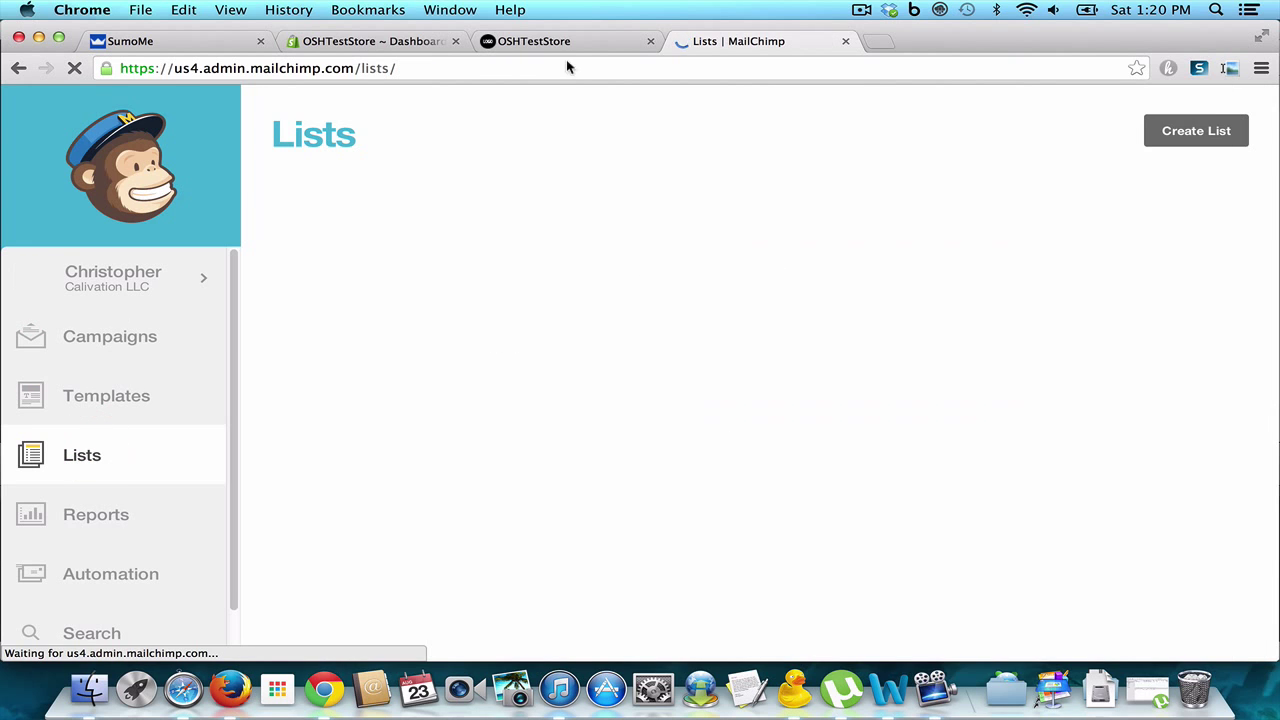
pyautogui.click(532, 41)
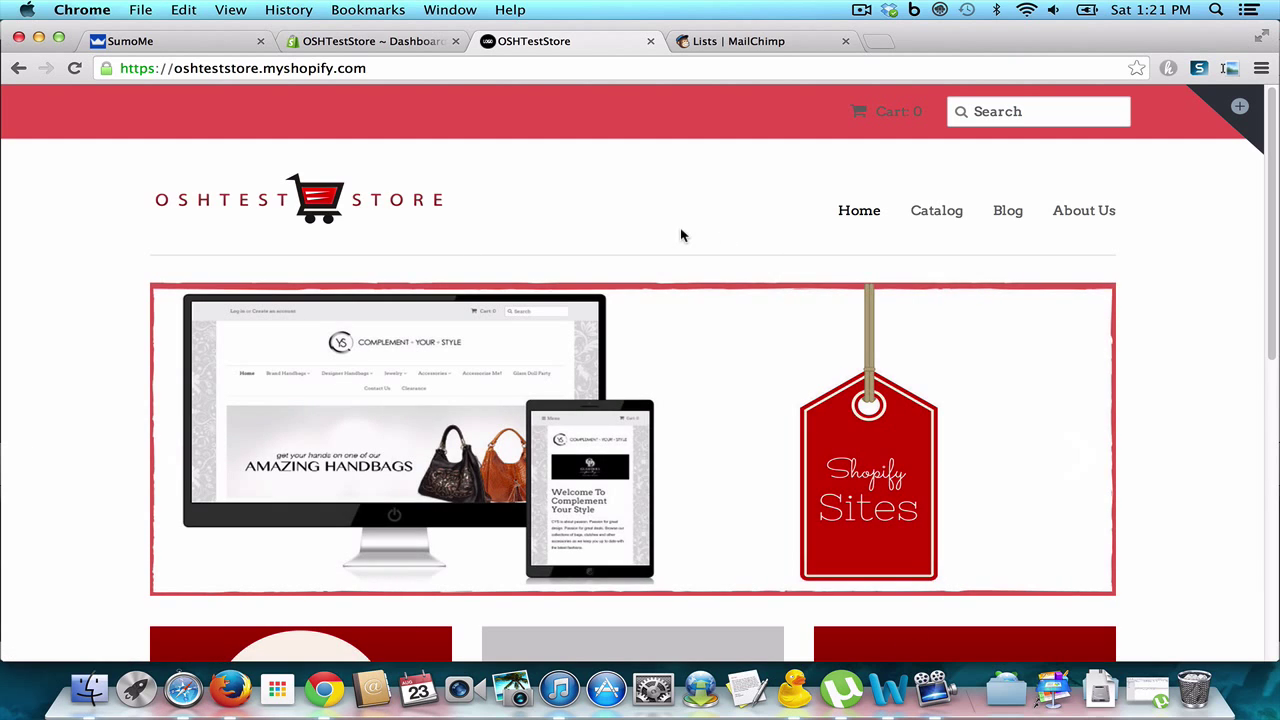
pyautogui.click(391, 43)
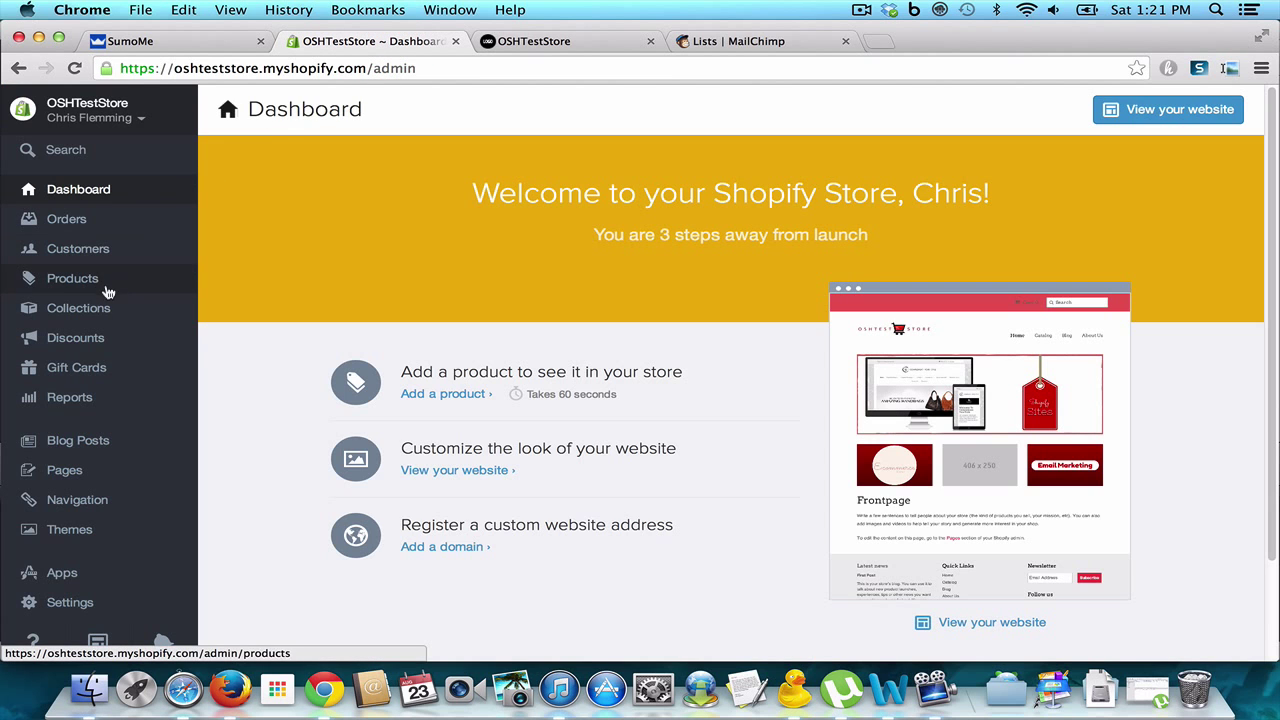
pyautogui.click(97, 342)
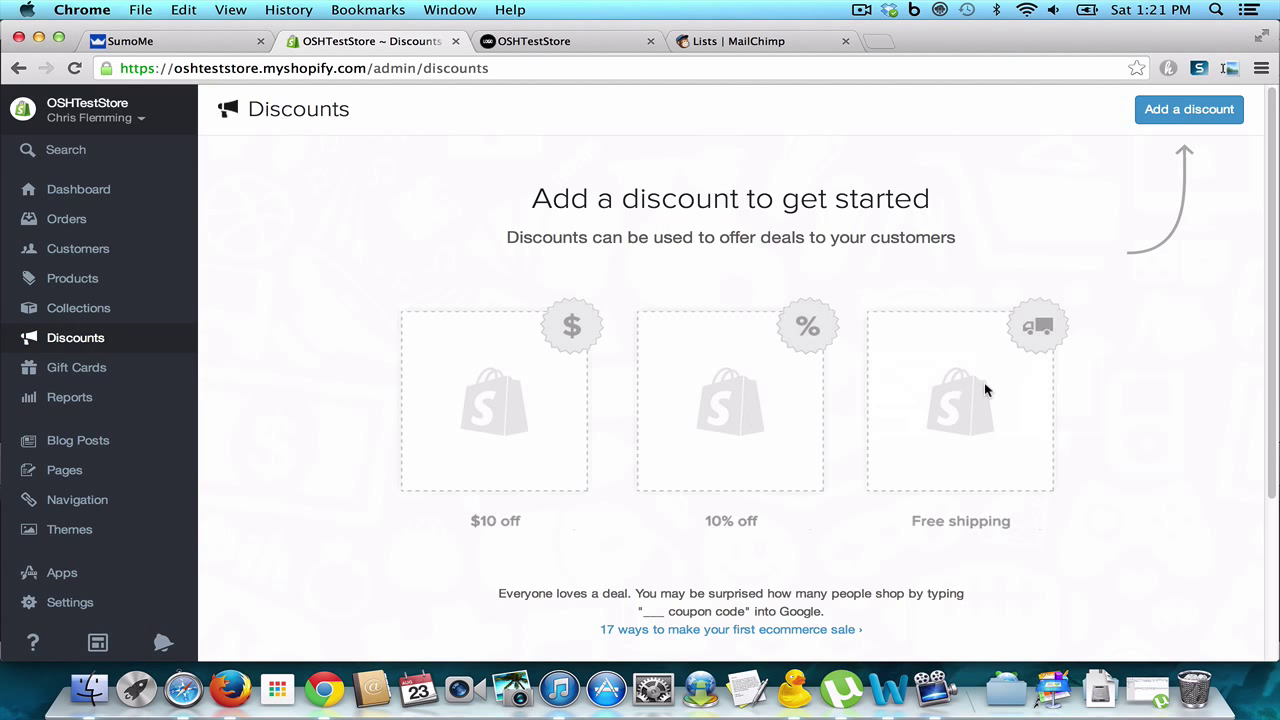
pyautogui.click(984, 382)
# Step: Create discount code FreeShipNew10 as an unlimited Free Shipping discount limited to the United States
pyautogui.click(1181, 114)
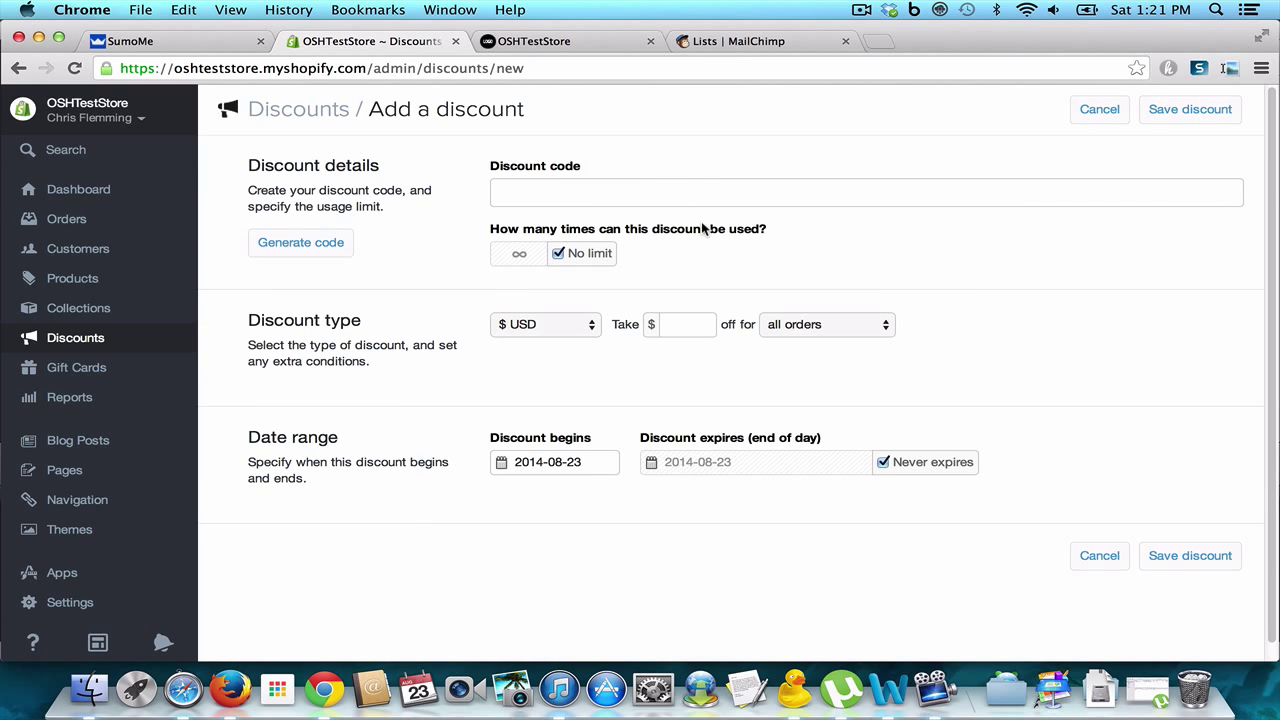
pyautogui.click(556, 194)
pyautogui.press('super+v')
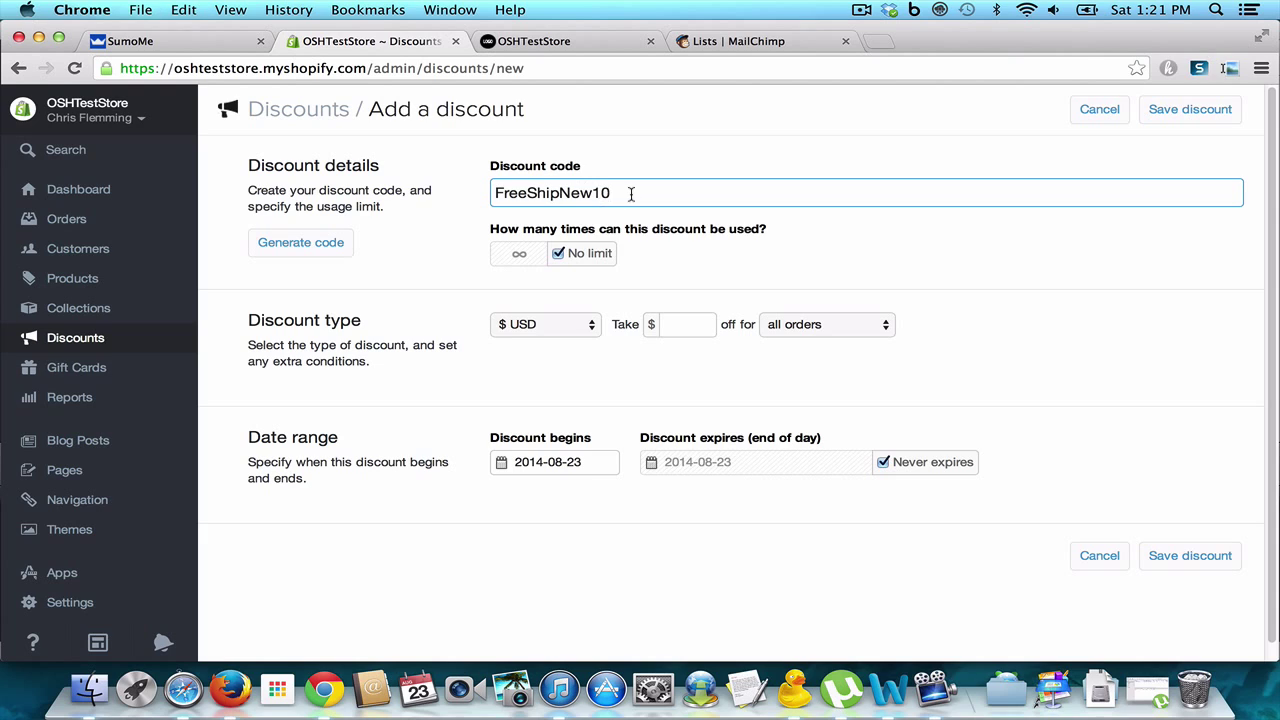
pyautogui.click(557, 254)
pyautogui.click(557, 254)
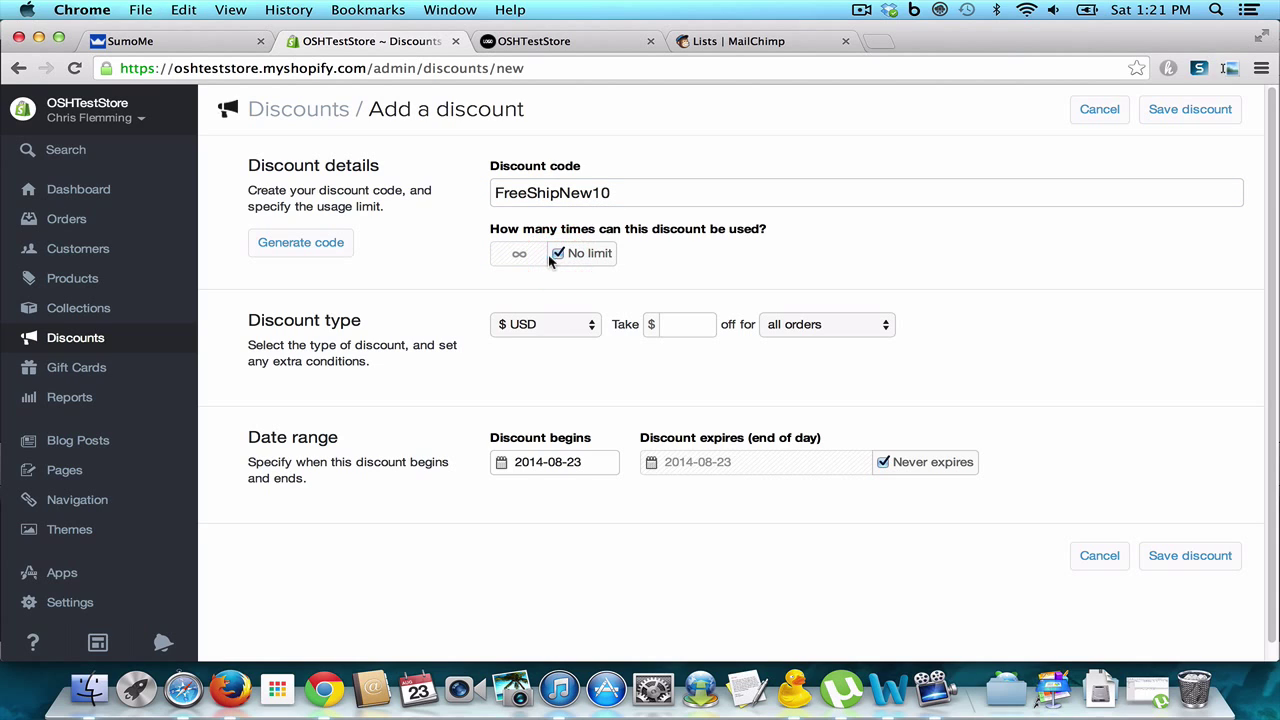
pyautogui.click(589, 326)
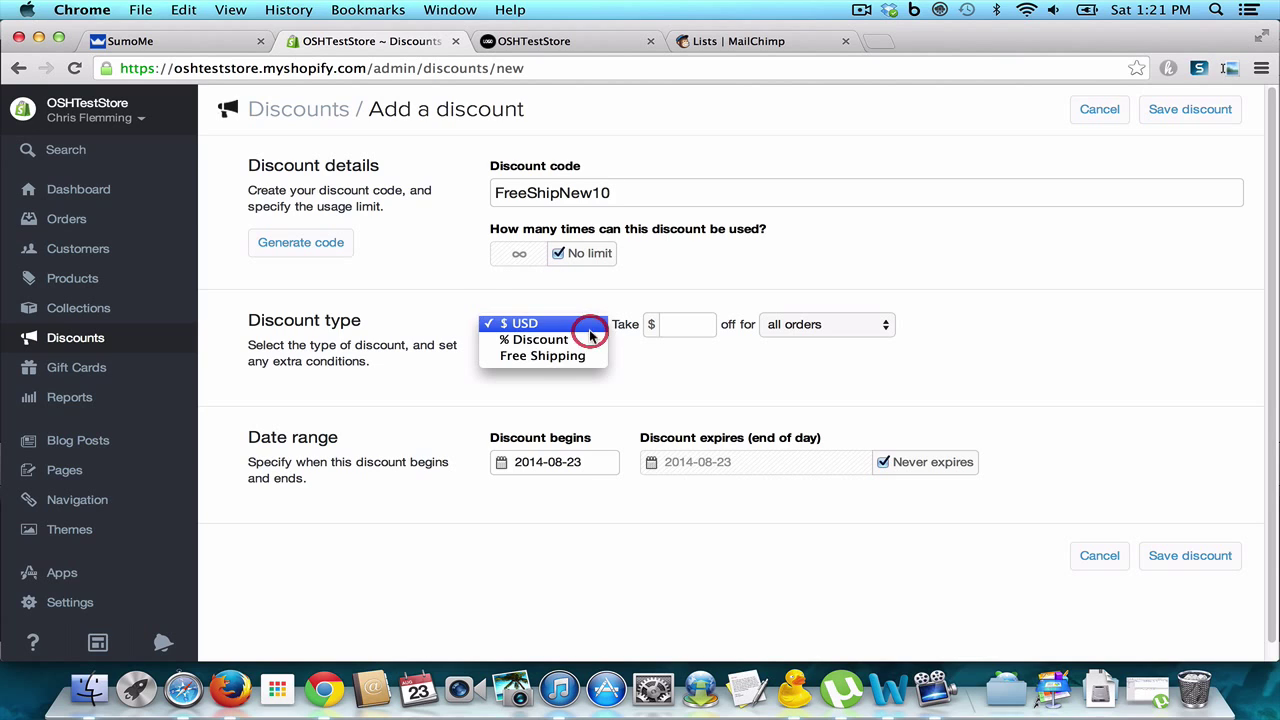
pyautogui.click(580, 355)
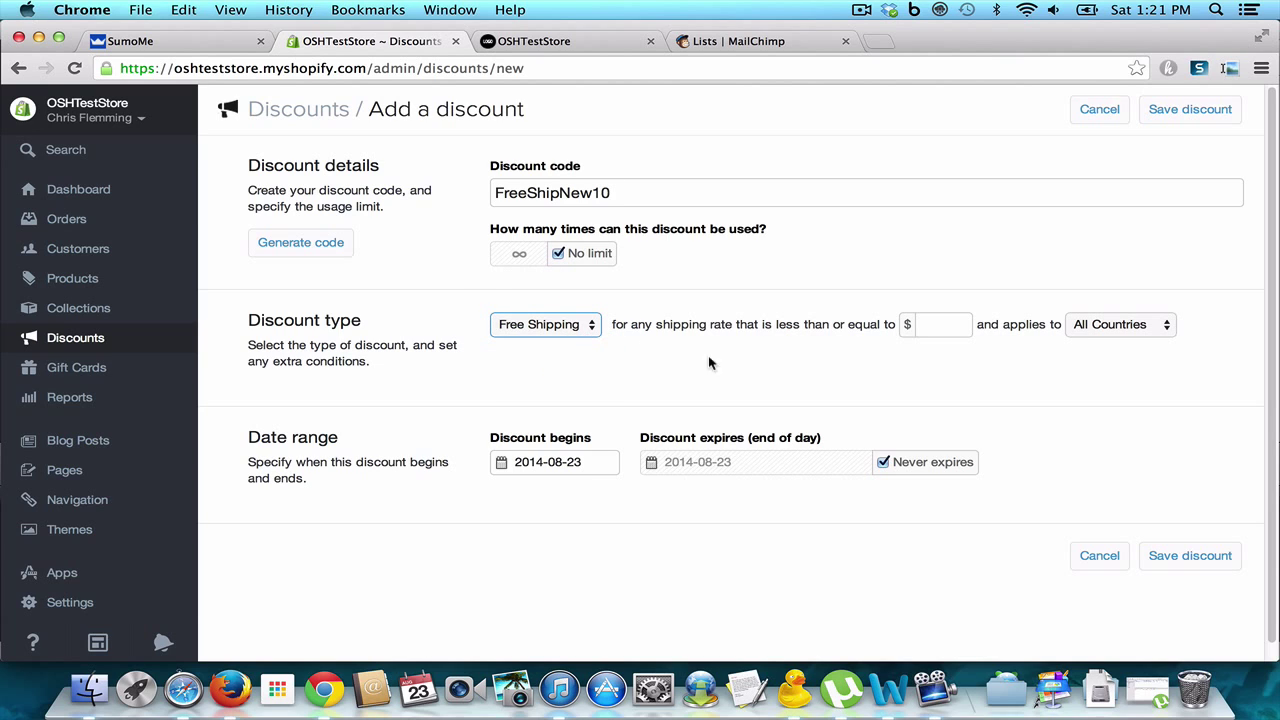
pyautogui.click(1152, 333)
pyautogui.click(1140, 360)
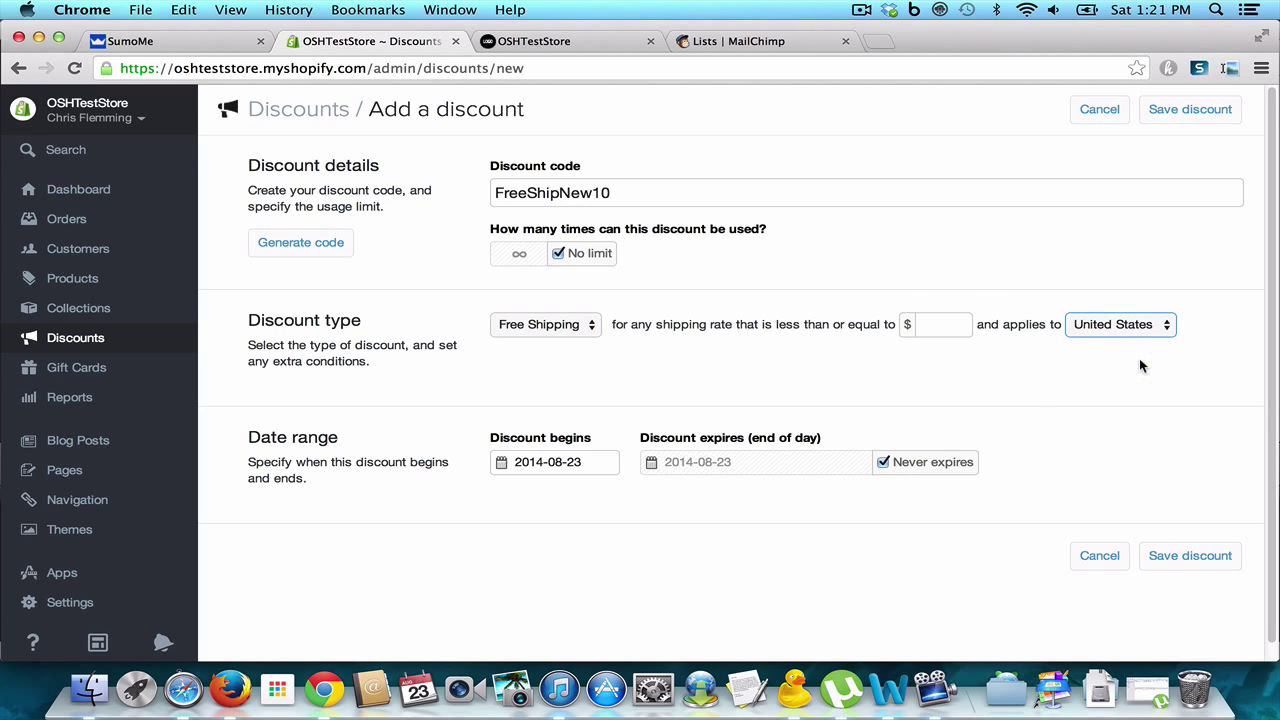
pyautogui.click(953, 322)
# Step: Set the discount to expire on Aug 31, 2014, save it, and bring up SumoMe's site
pyautogui.click(882, 462)
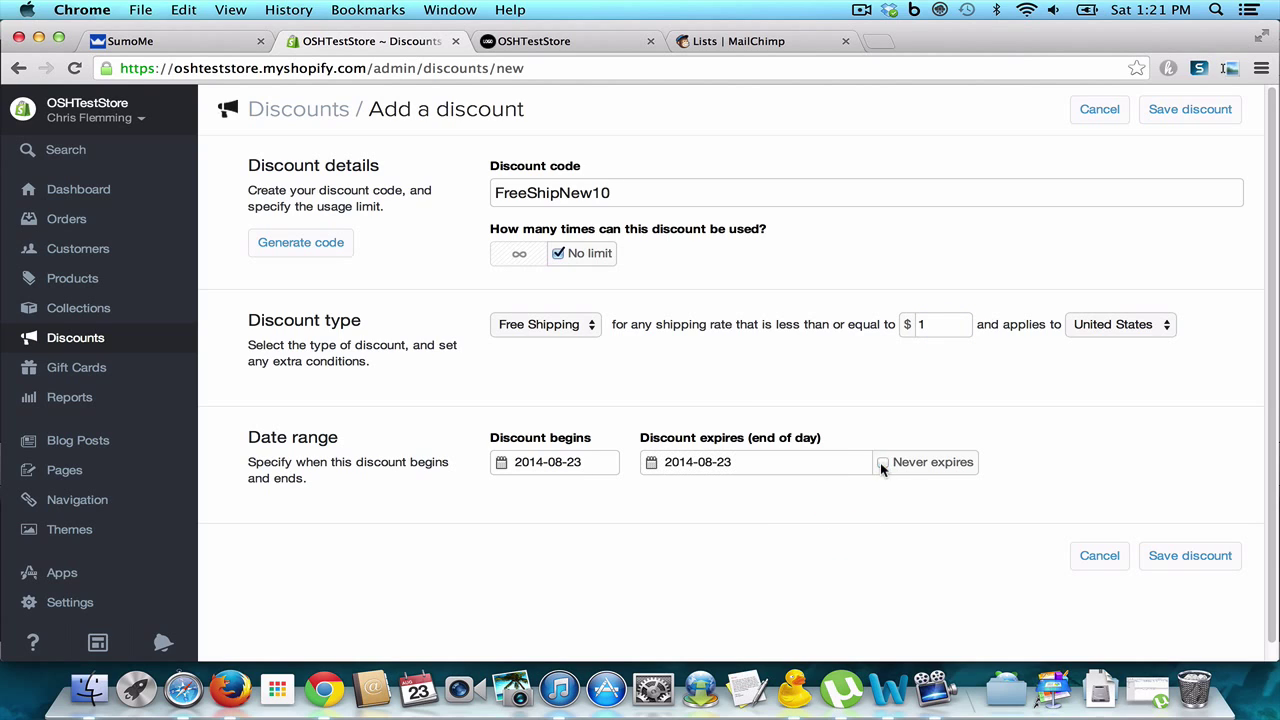
pyautogui.click(744, 466)
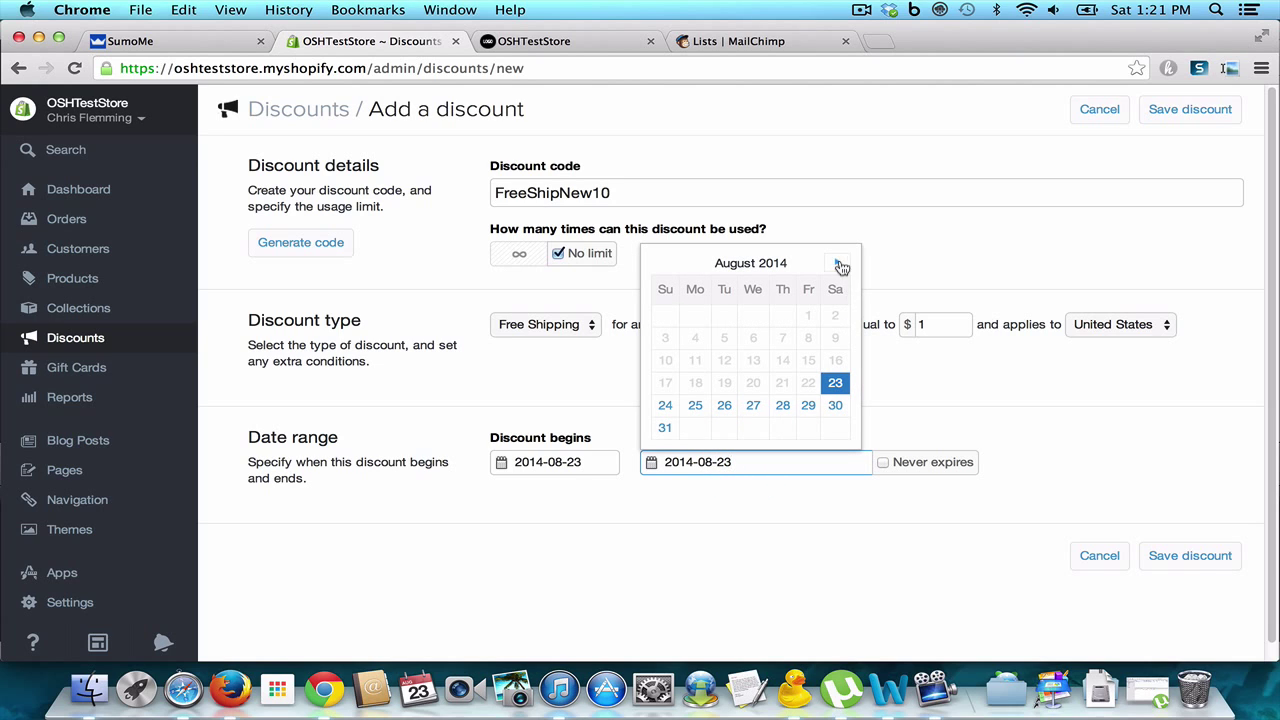
pyautogui.click(665, 427)
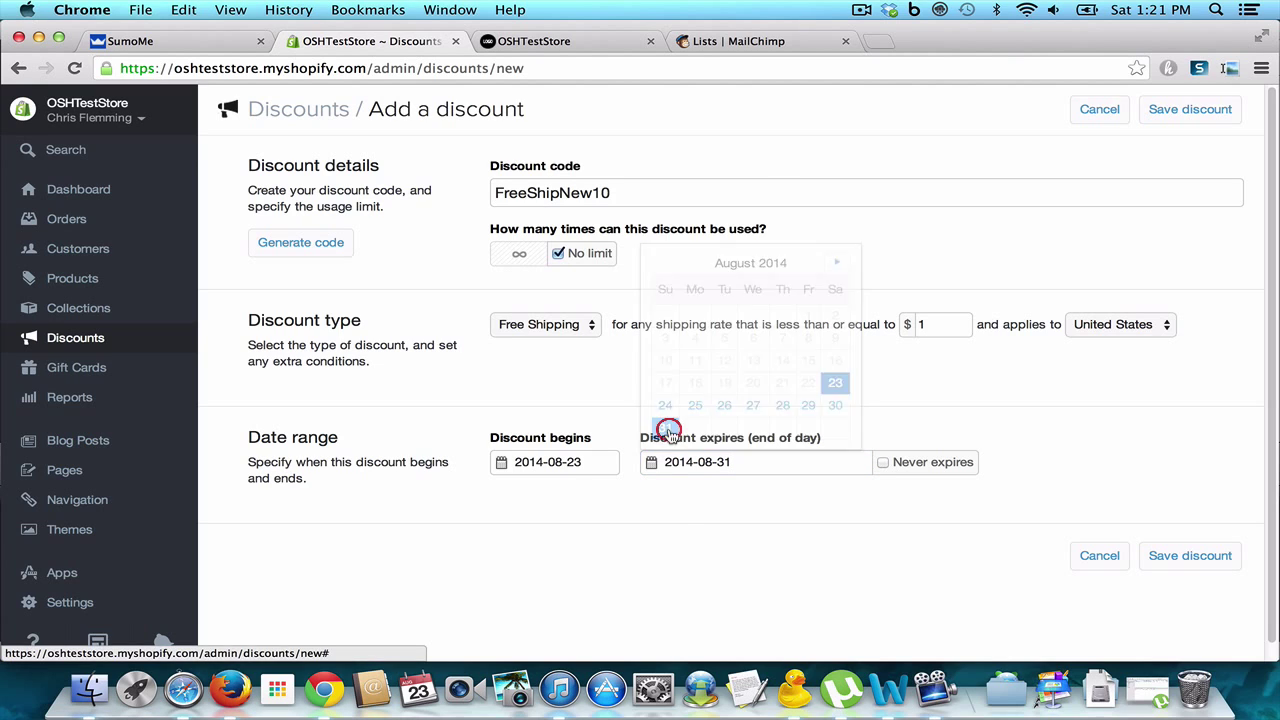
pyautogui.click(680, 505)
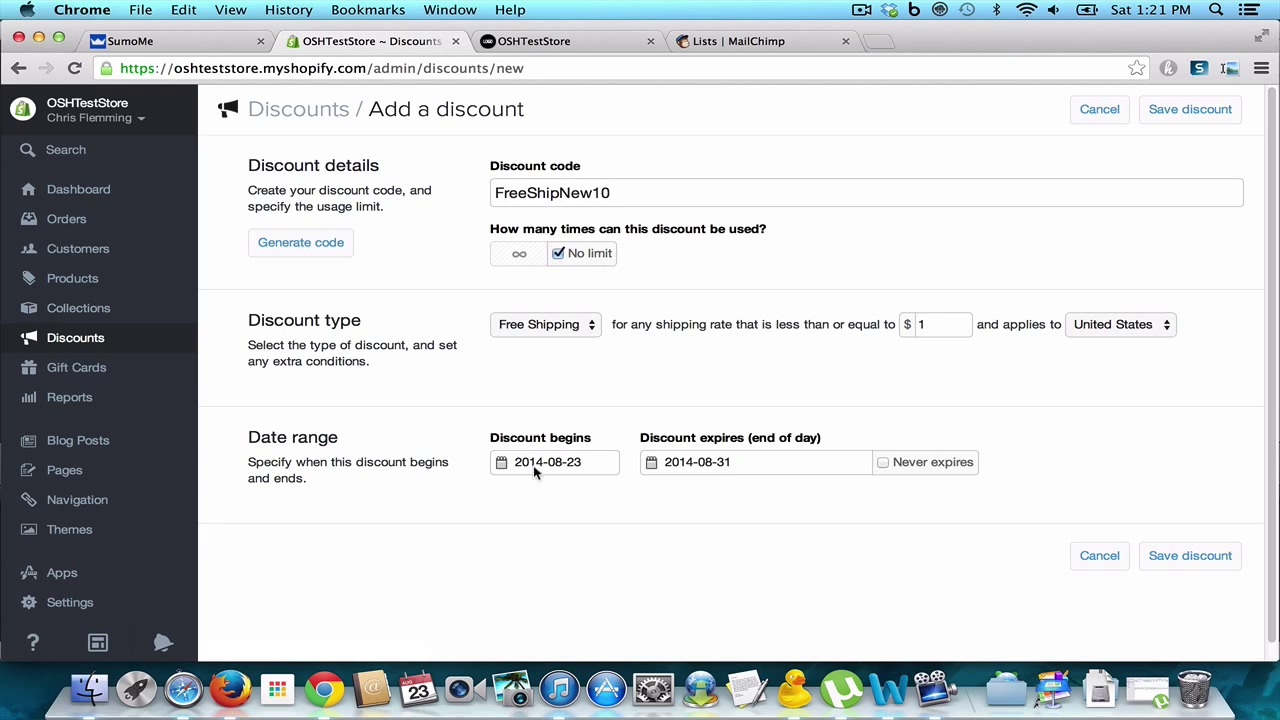
pyautogui.click(1187, 556)
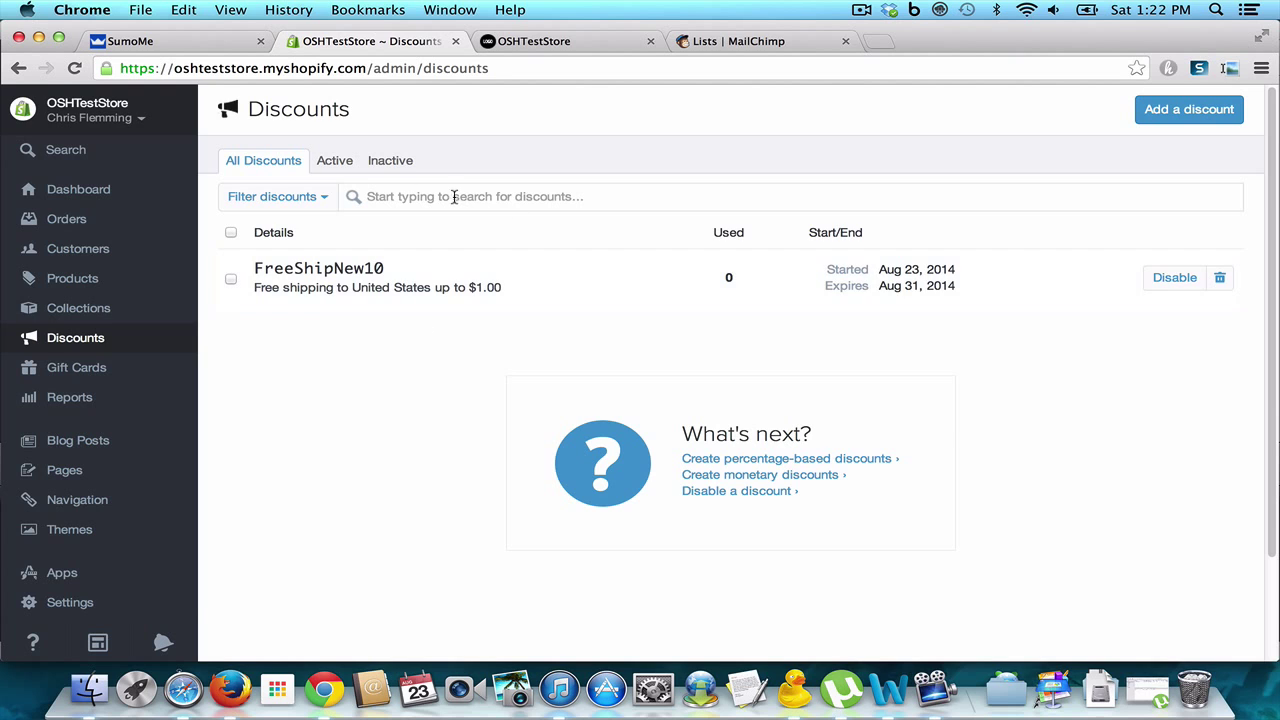
pyautogui.click(199, 44)
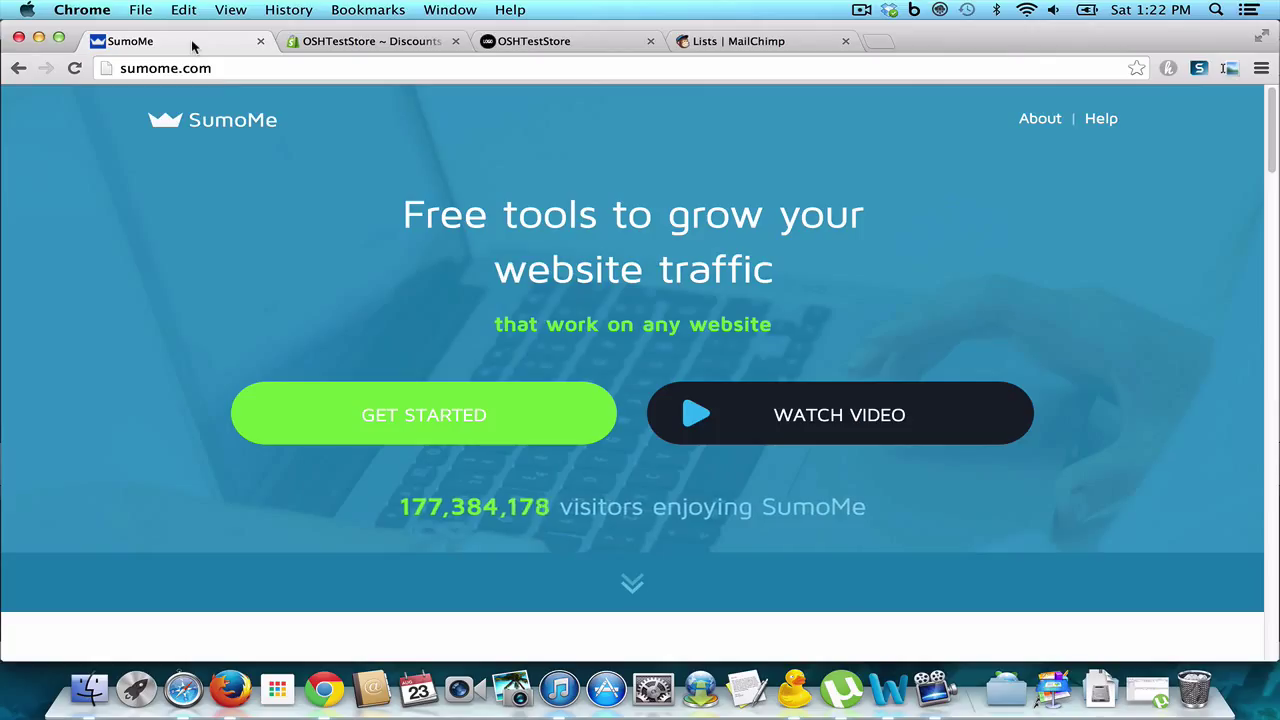
# Step: Select SumoMe's HTML embed script for standard websites, then return to Shopify's Discounts page
pyautogui.click(497, 410)
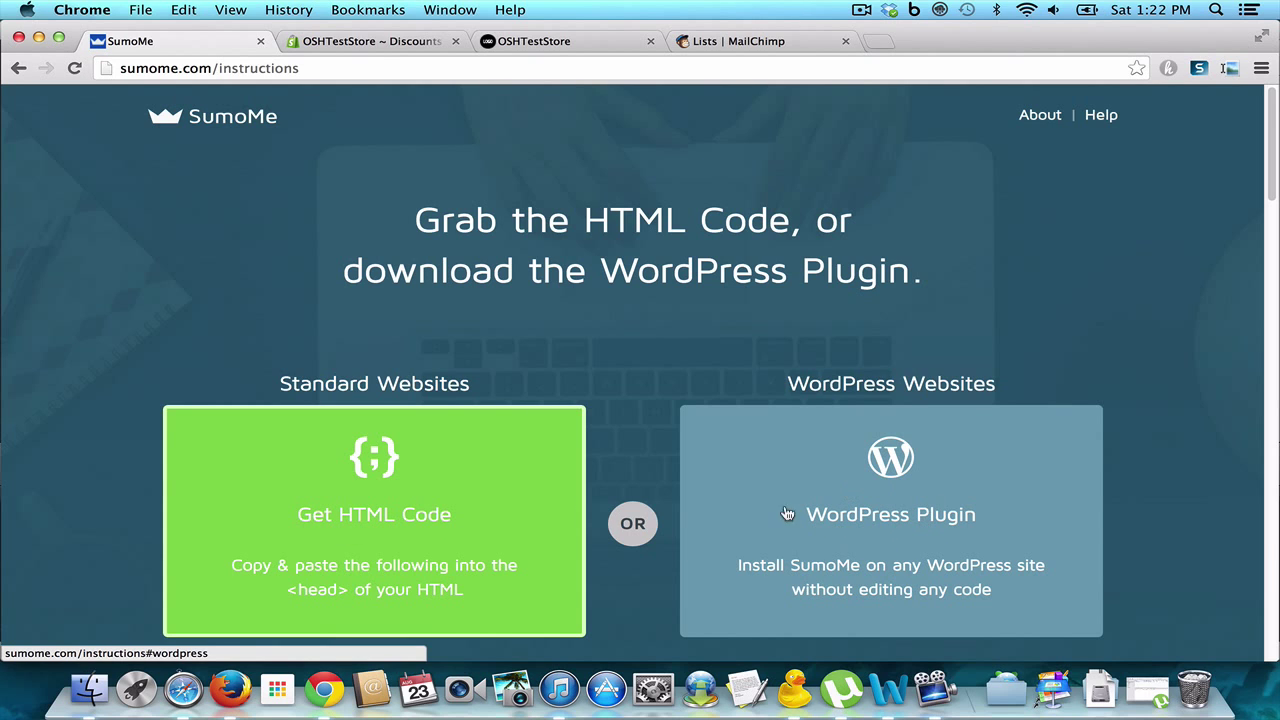
pyautogui.click(352, 553)
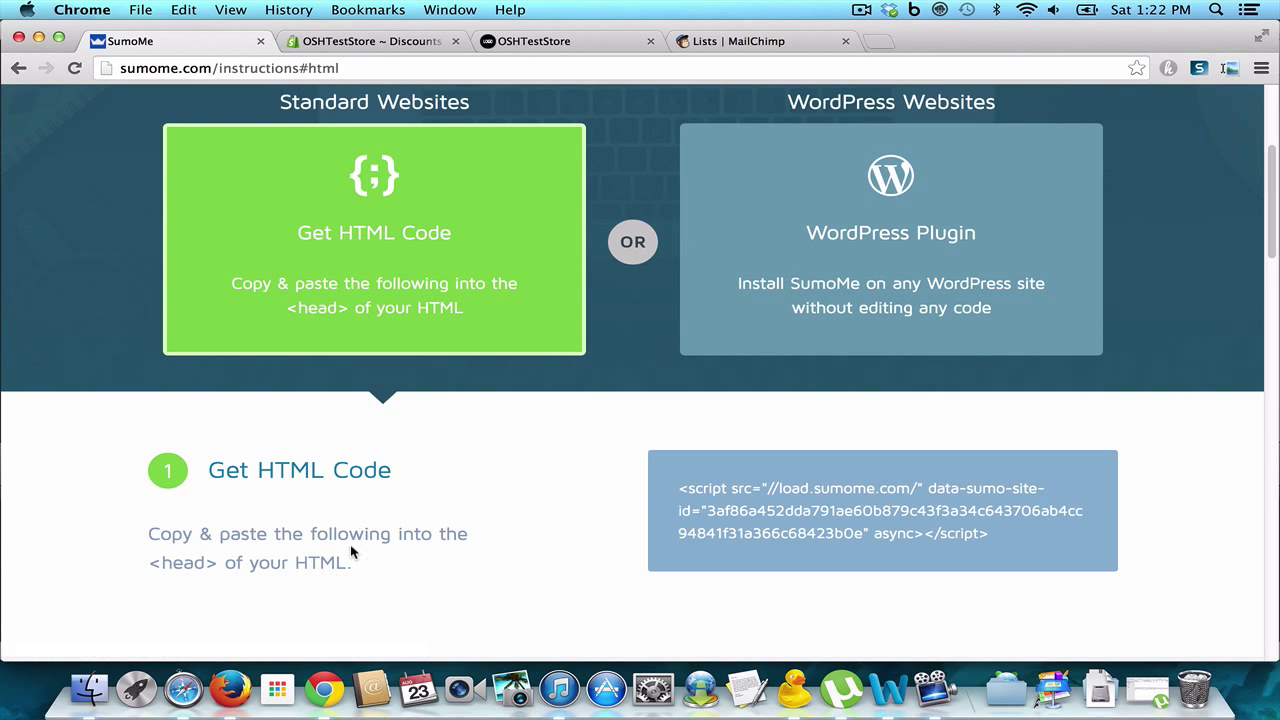
pyautogui.click(684, 494)
pyautogui.press('super+c')
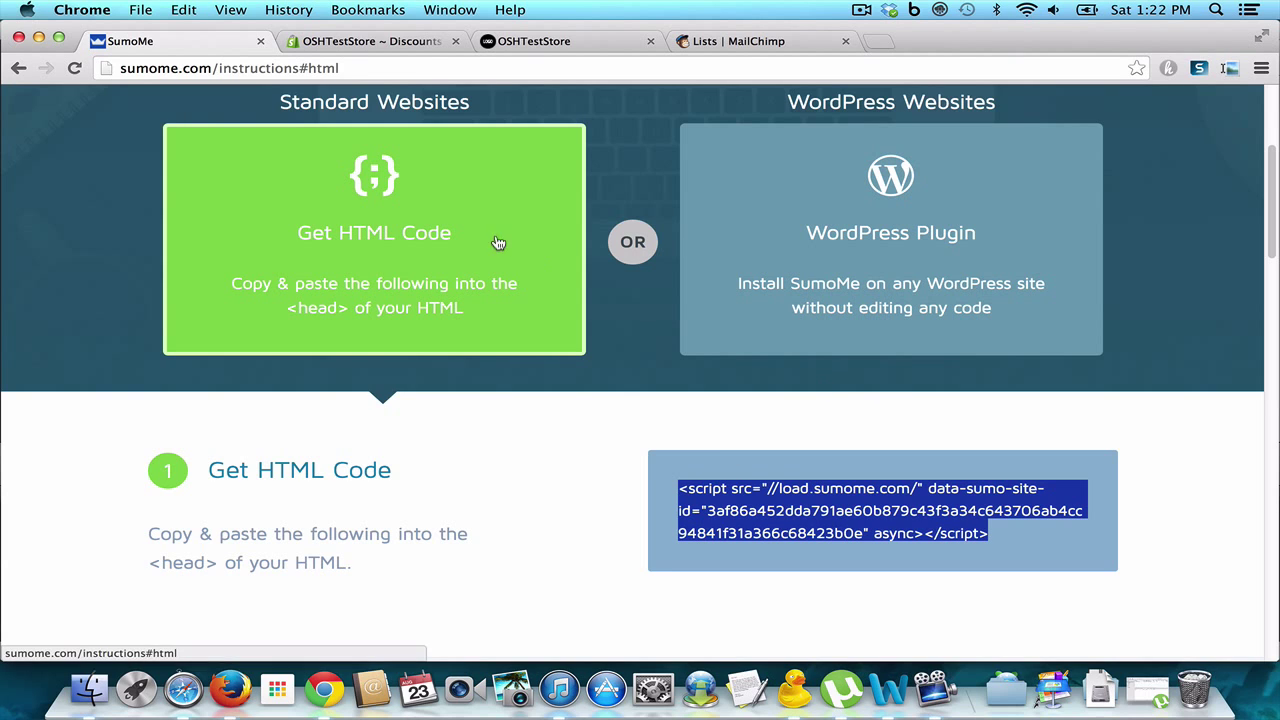
pyautogui.click(392, 42)
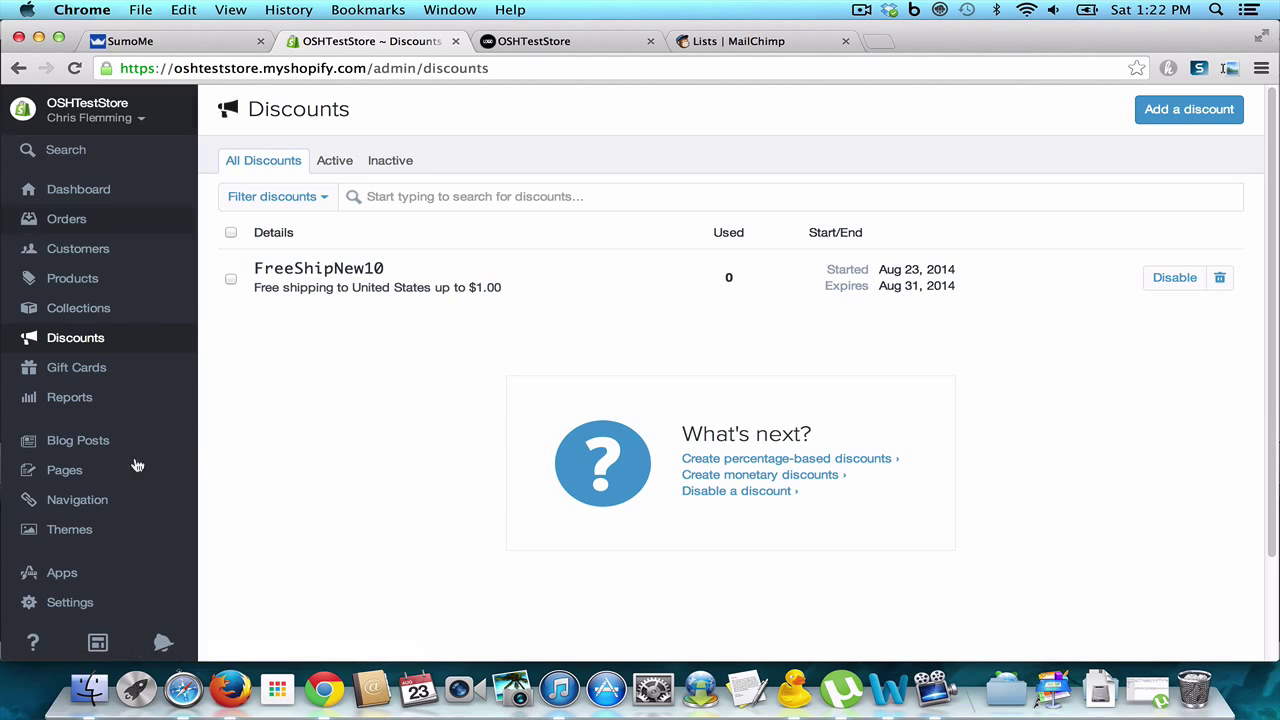
# Step: Load the Minimal theme's theme.liquid layout file in Shopify's HTML/CSS code editor
pyautogui.click(82, 536)
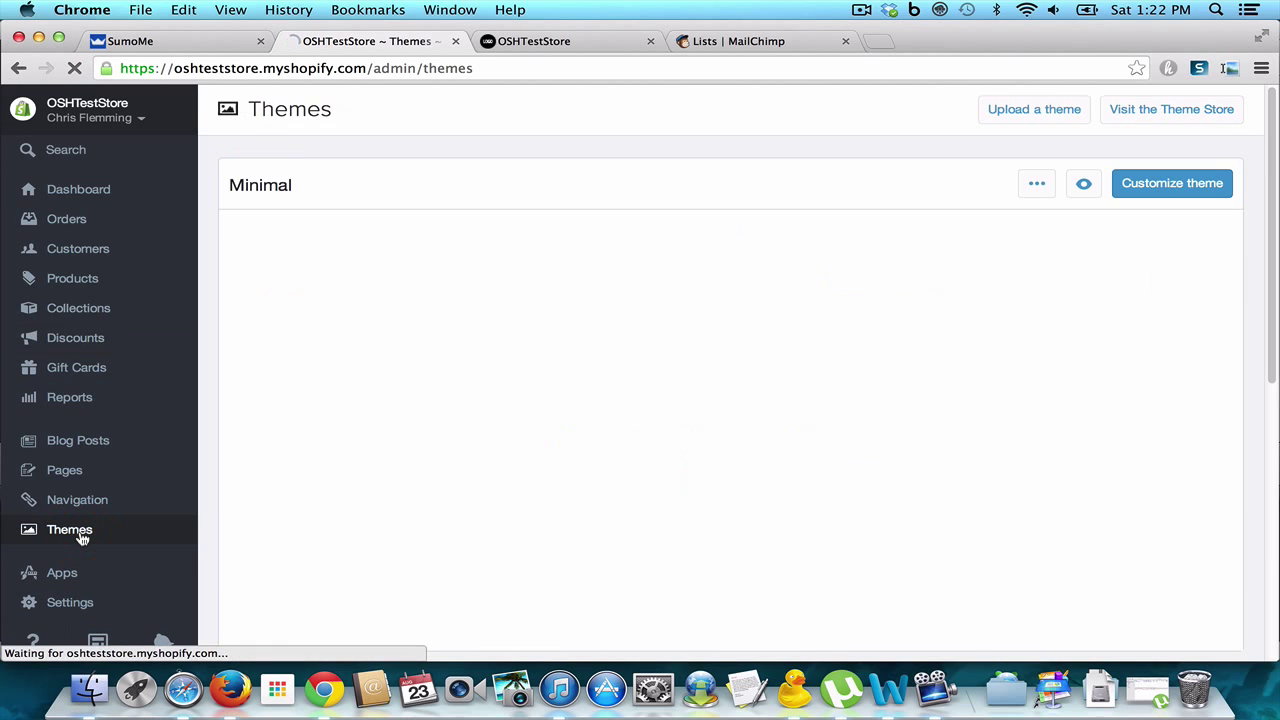
pyautogui.click(1036, 185)
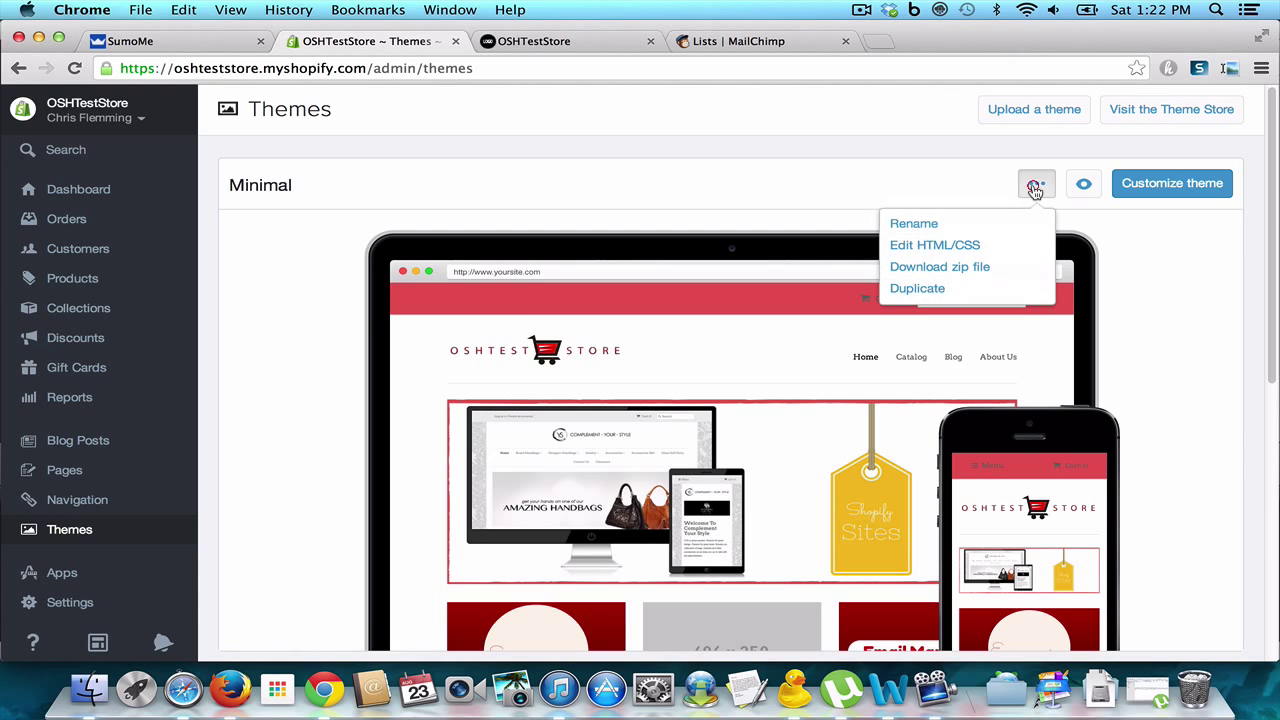
pyautogui.click(975, 246)
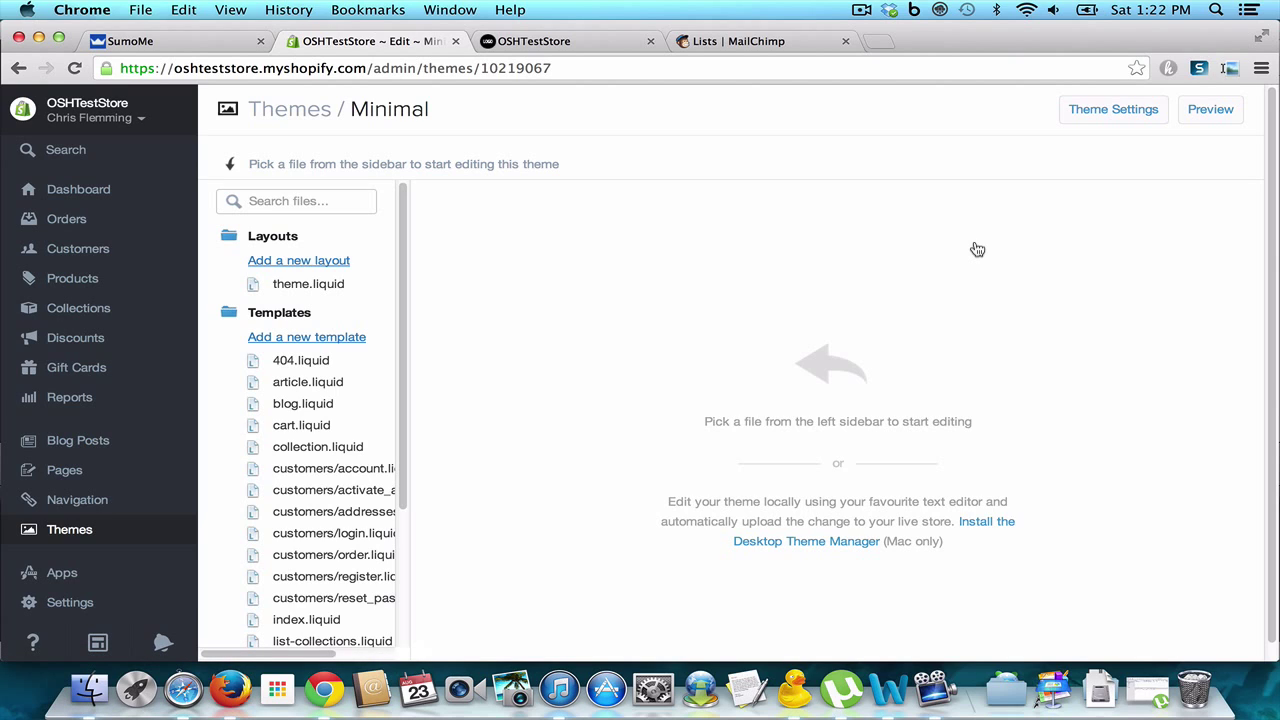
pyautogui.click(316, 292)
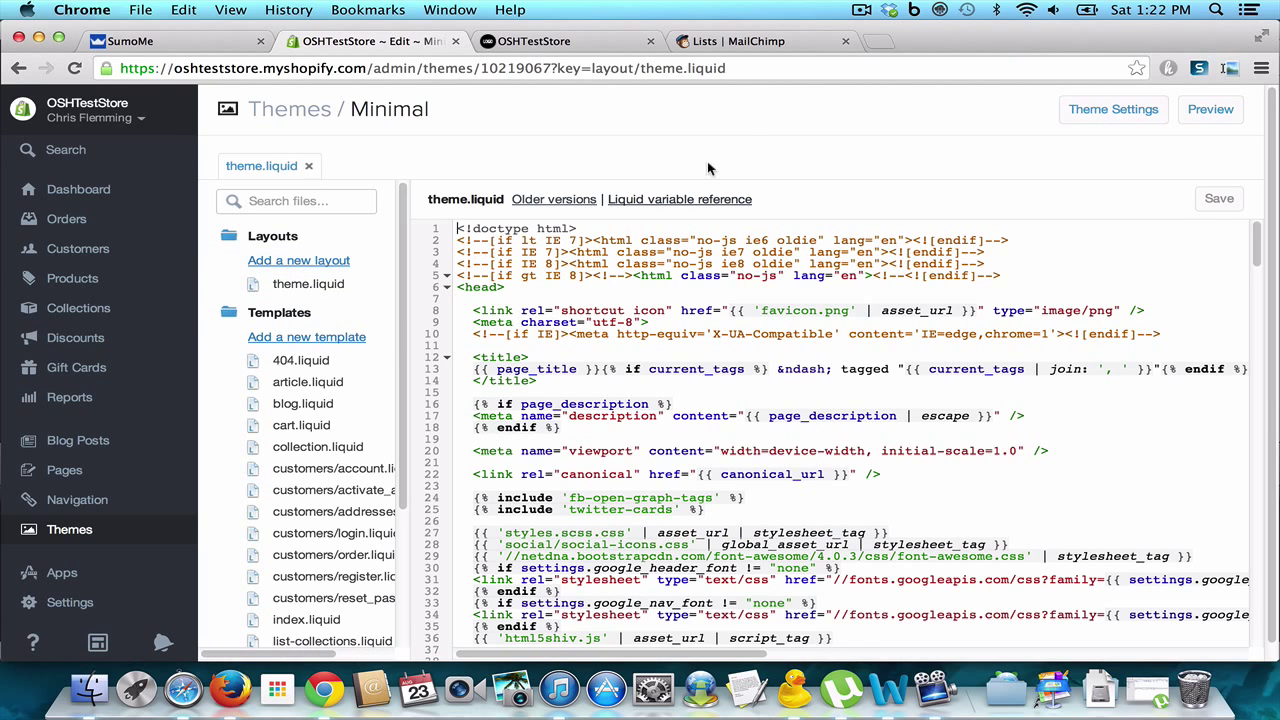
# Step: Paste the SumoMe script tag on line 49, just before </head>, and save theme.liquid
pyautogui.click(160, 44)
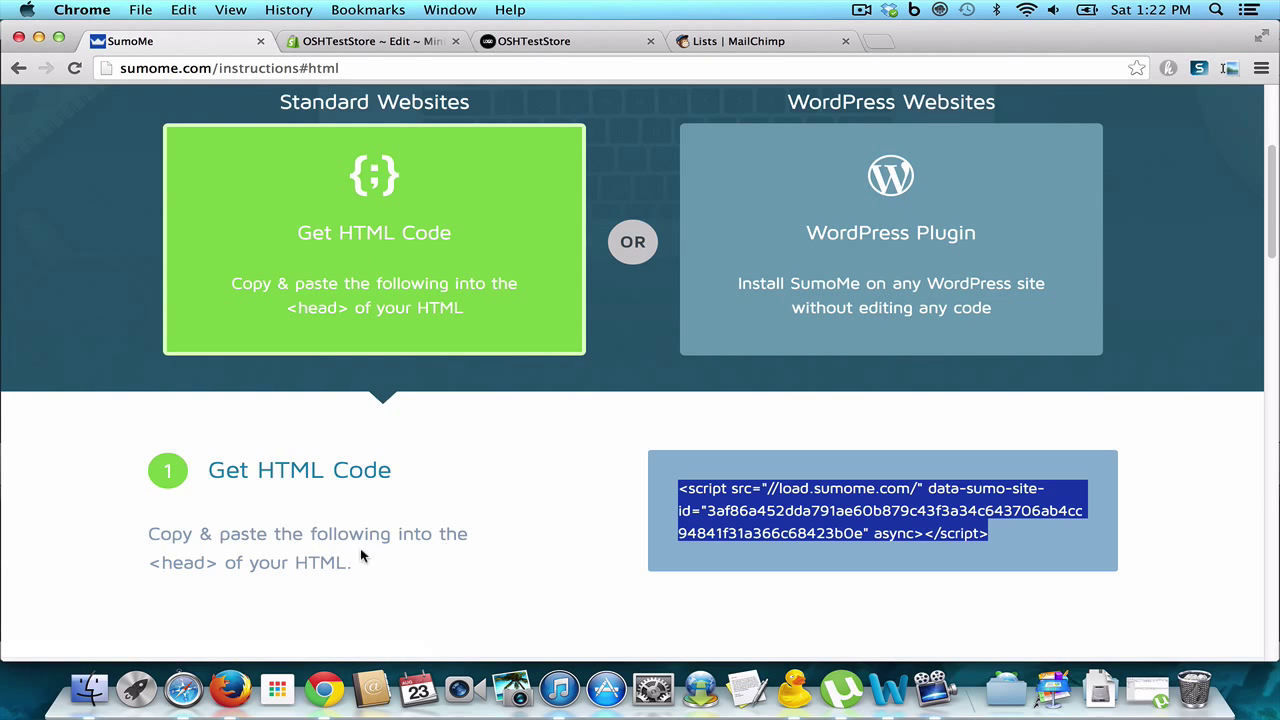
pyautogui.click(386, 45)
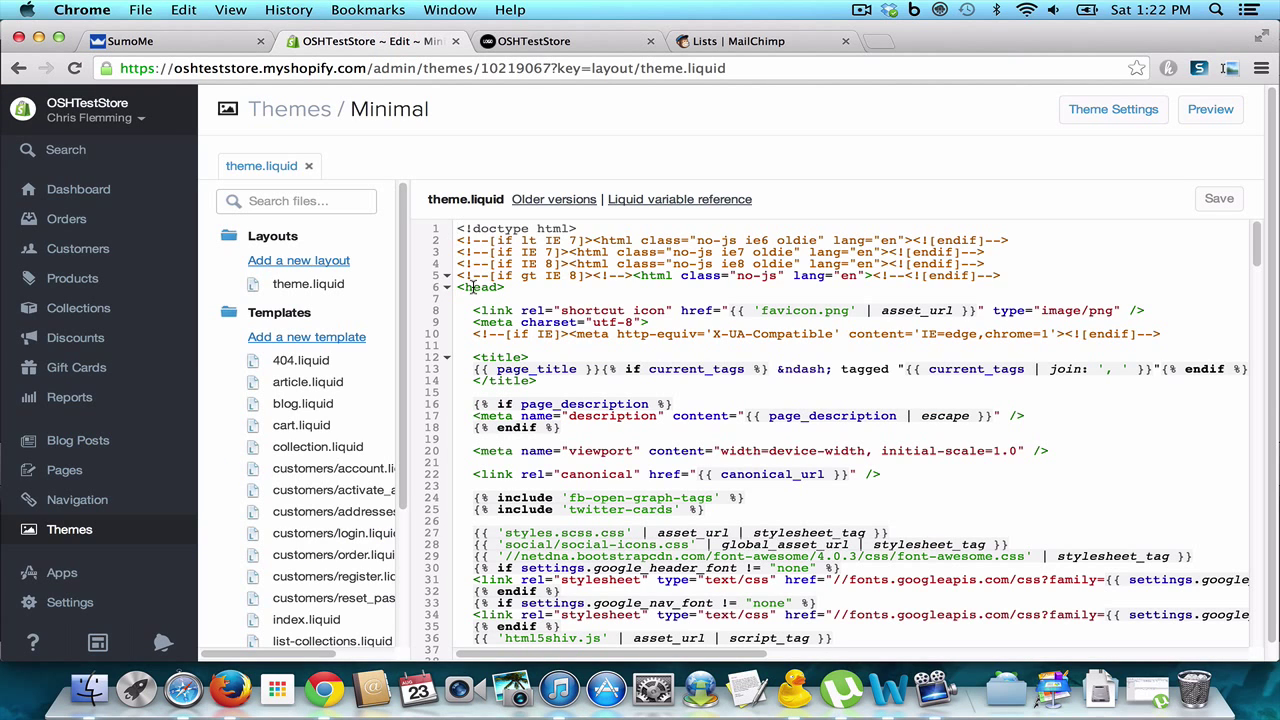
pyautogui.click(555, 303)
pyautogui.press('Down')
pyautogui.press('Down')
pyautogui.press('Down')
pyautogui.press('Down')
pyautogui.press('Down')
pyautogui.press('Down')
pyautogui.press('Down')
pyautogui.press('Down')
pyautogui.press('Down')
pyautogui.press('Down')
pyautogui.press('Down')
pyautogui.press('Down')
pyautogui.press('Down')
pyautogui.press('Down')
pyautogui.press('Down')
pyautogui.press('Down')
pyautogui.press('Down')
pyautogui.press('Down')
pyautogui.press('Down')
pyautogui.press('Down')
pyautogui.press('Down')
pyautogui.press('Down')
pyautogui.press('Down')
pyautogui.press('Down')
pyautogui.press('Down')
pyautogui.press('Down')
pyautogui.press('Down')
pyautogui.press('Down')
pyautogui.press('Down')
pyautogui.press('Down')
pyautogui.press('Down')
pyautogui.press('Down')
pyautogui.press('Down')
pyautogui.press('Down')
pyautogui.press('Down')
pyautogui.press('Down')
pyautogui.press('Down')
pyautogui.press('Down')
pyautogui.press('Down')
pyautogui.press('Down')
pyautogui.press('Down')
pyautogui.press('Down')
pyautogui.press('Down')
pyautogui.press('Down')
pyautogui.press('Up')
pyautogui.press('Up')
pyautogui.press('Up')
pyautogui.press('Up')
pyautogui.press('Up')
pyautogui.press('Up')
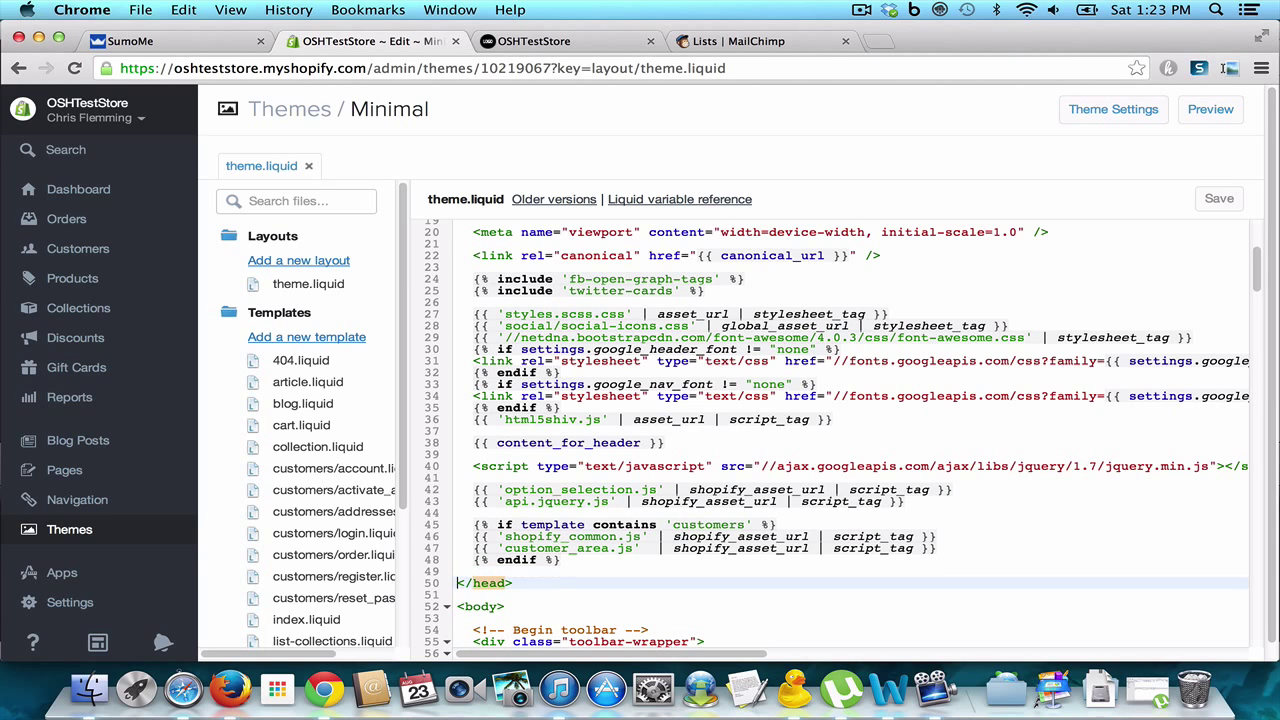
pyautogui.press('super+v')
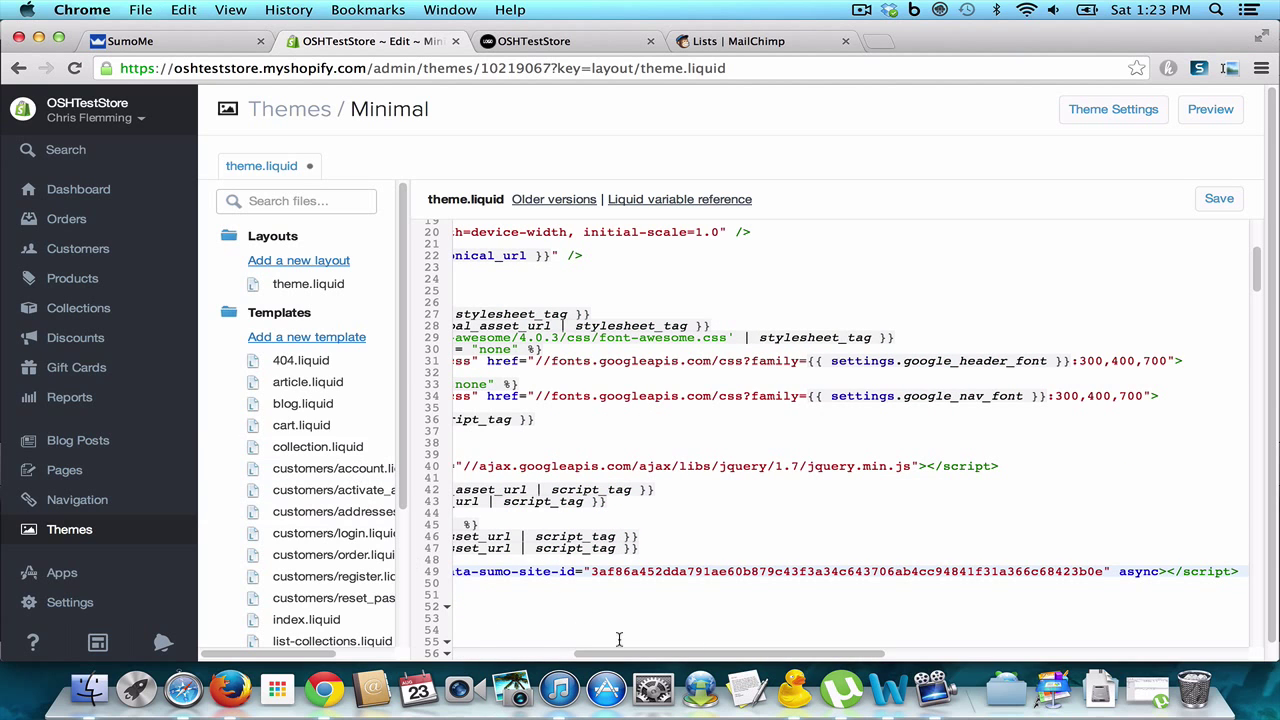
pyautogui.moveTo(610, 653); pyautogui.dragTo(490, 645)
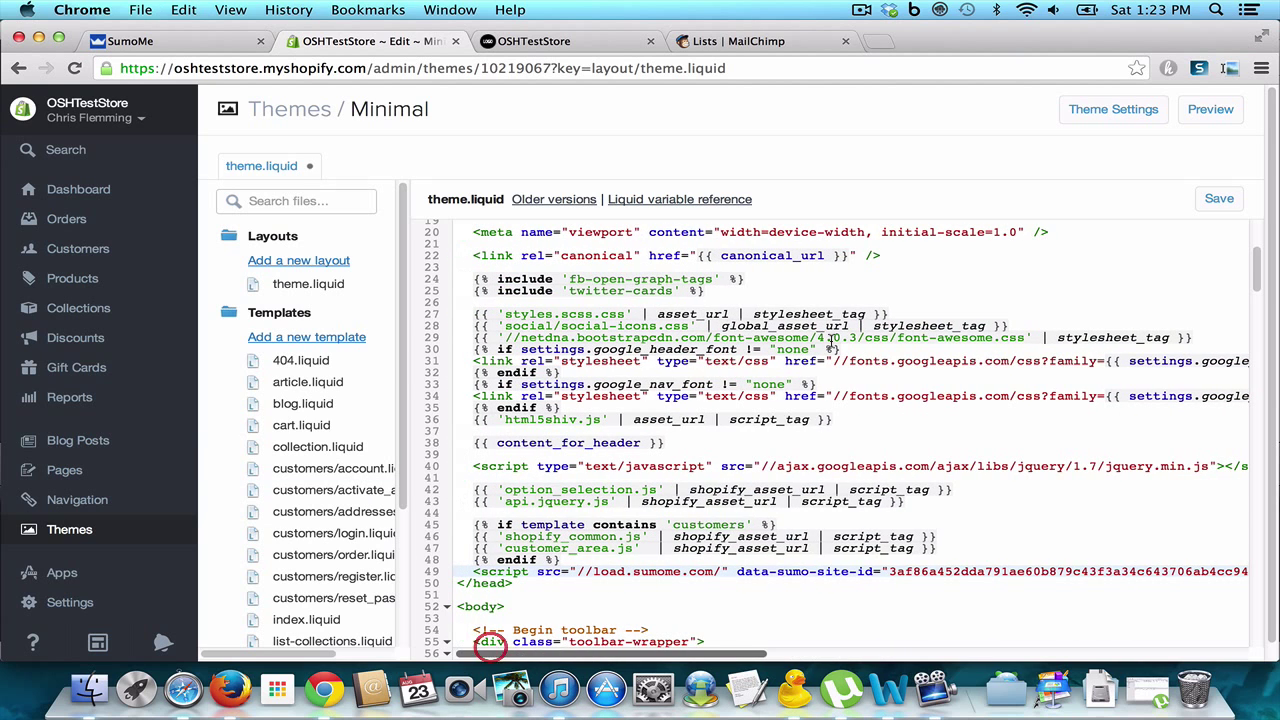
pyautogui.click(1217, 200)
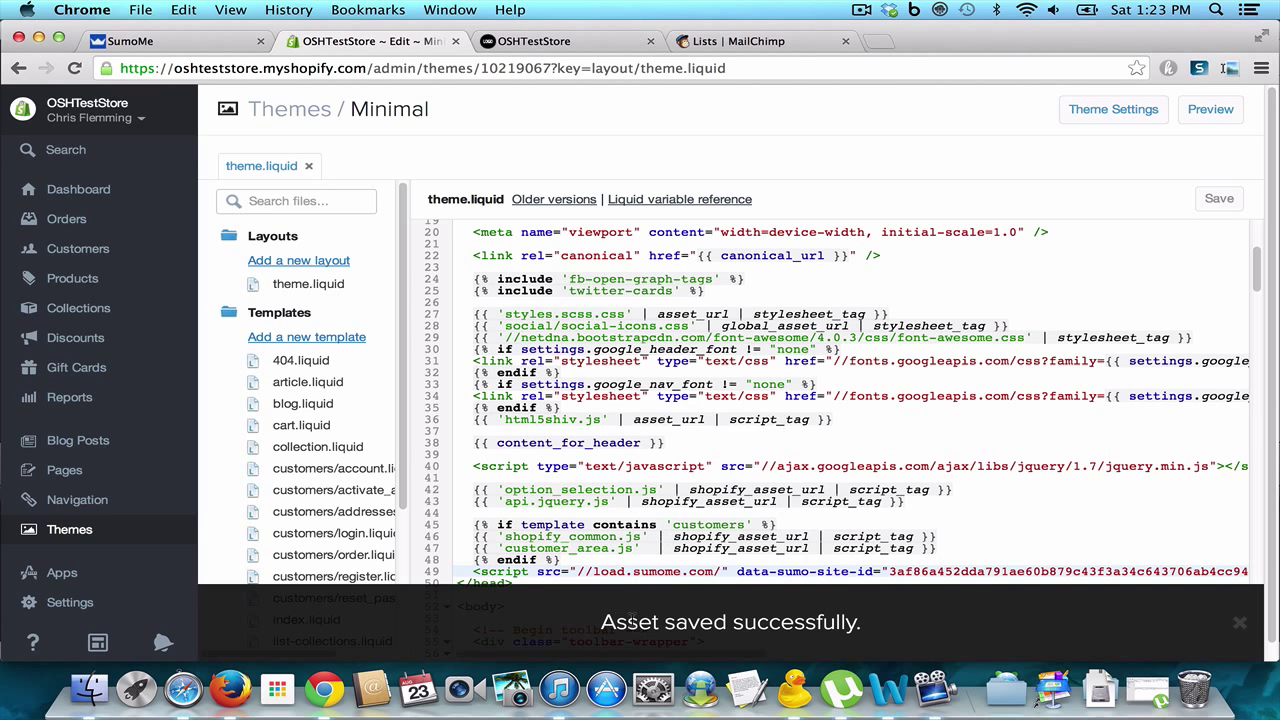
# Step: Reload the OSHTestStore storefront and open SumoMe setup from its crown badge
pyautogui.click(586, 42)
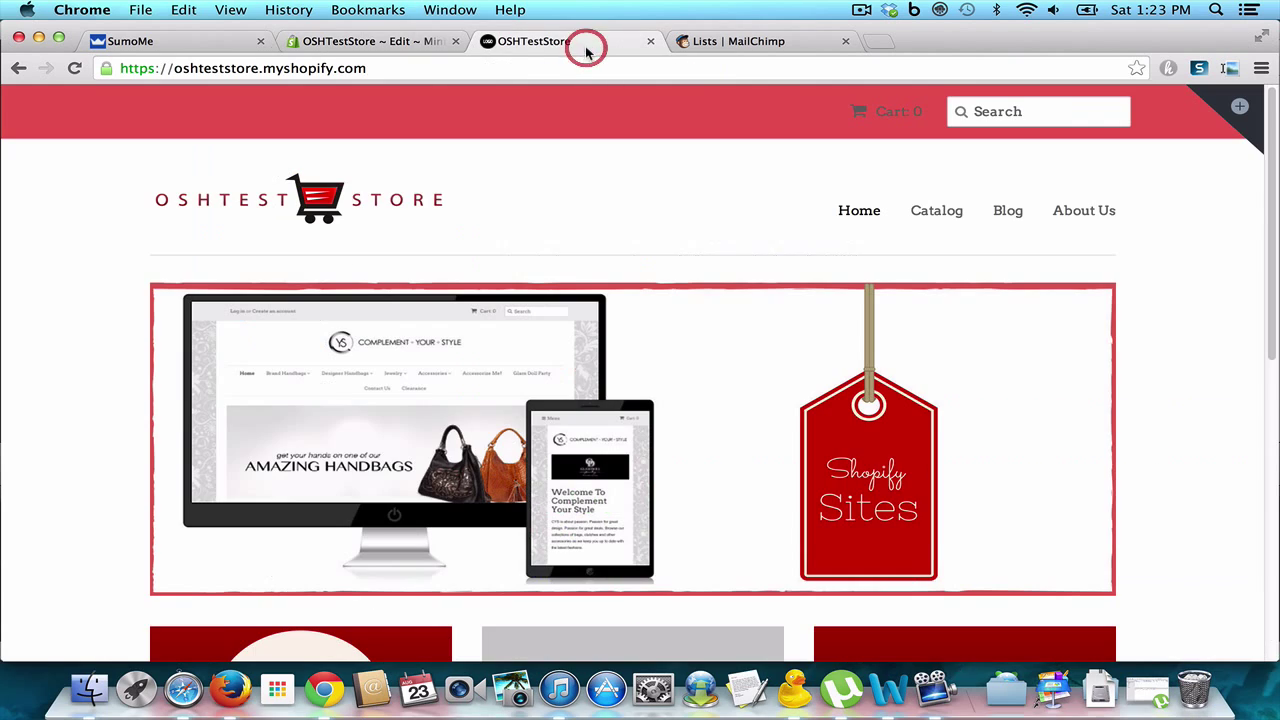
pyautogui.click(604, 67)
pyautogui.press('Return')
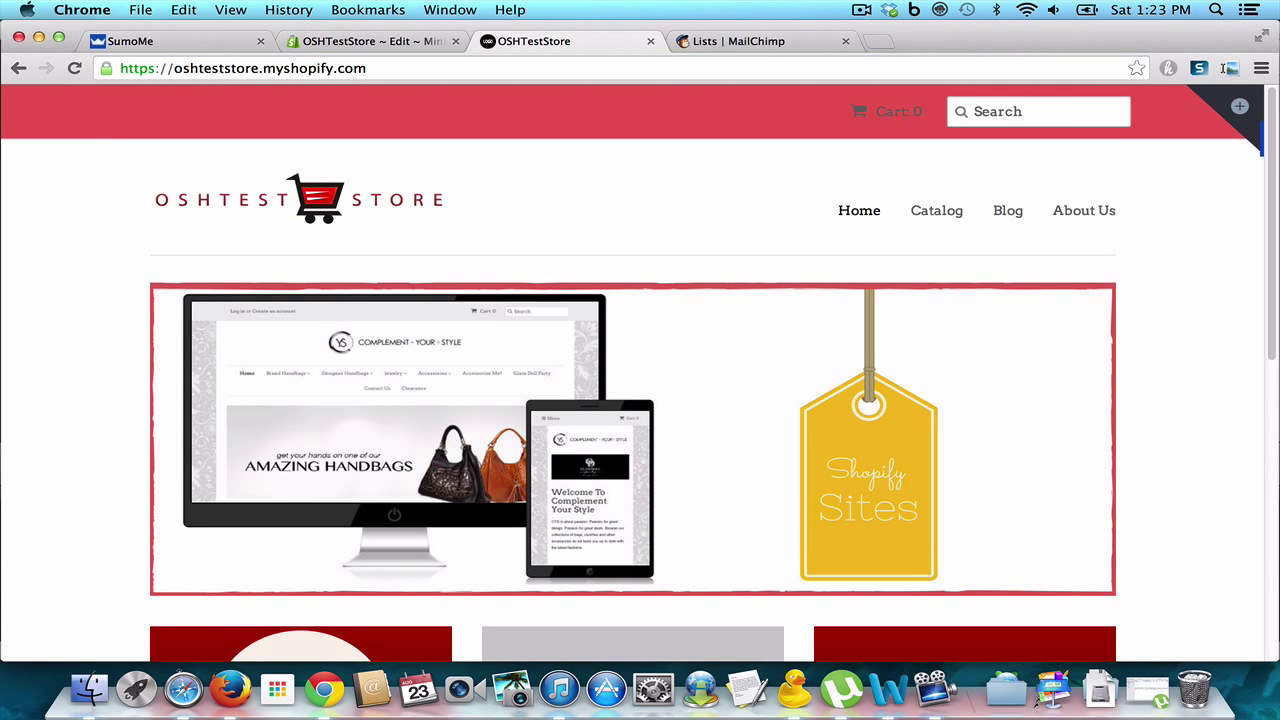
pyautogui.moveTo(1263, 145)
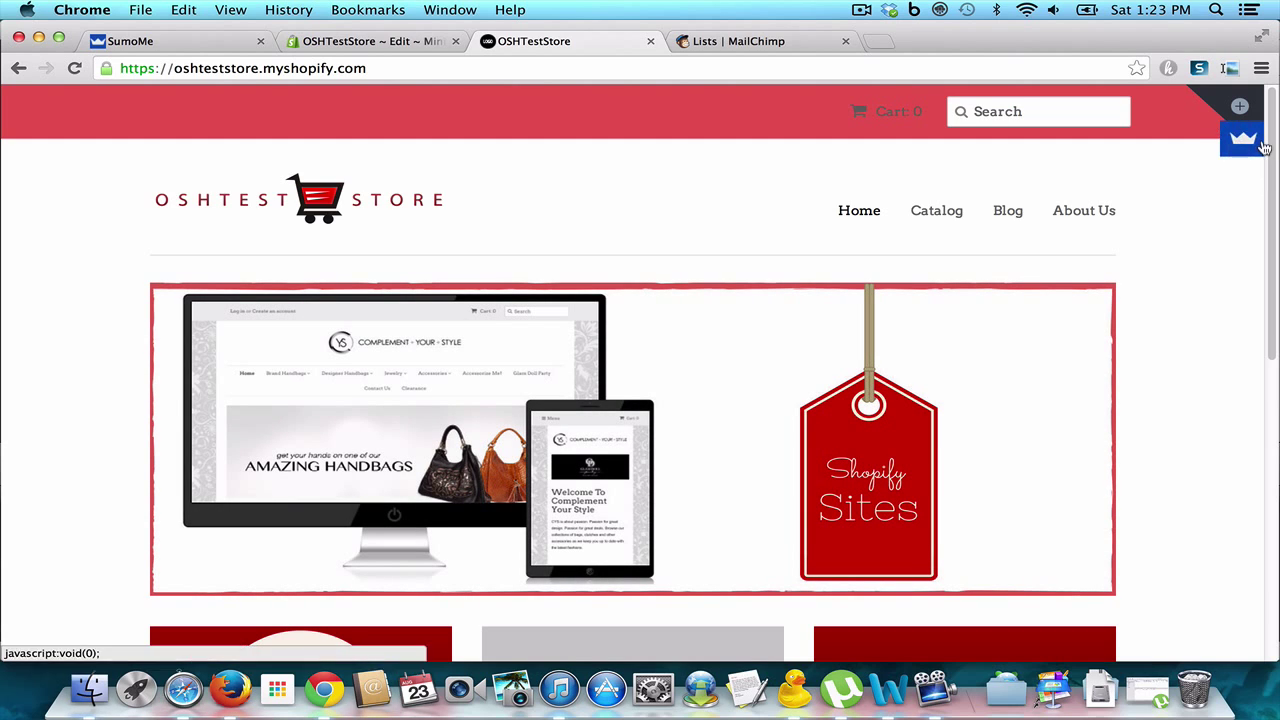
pyautogui.click(1250, 148)
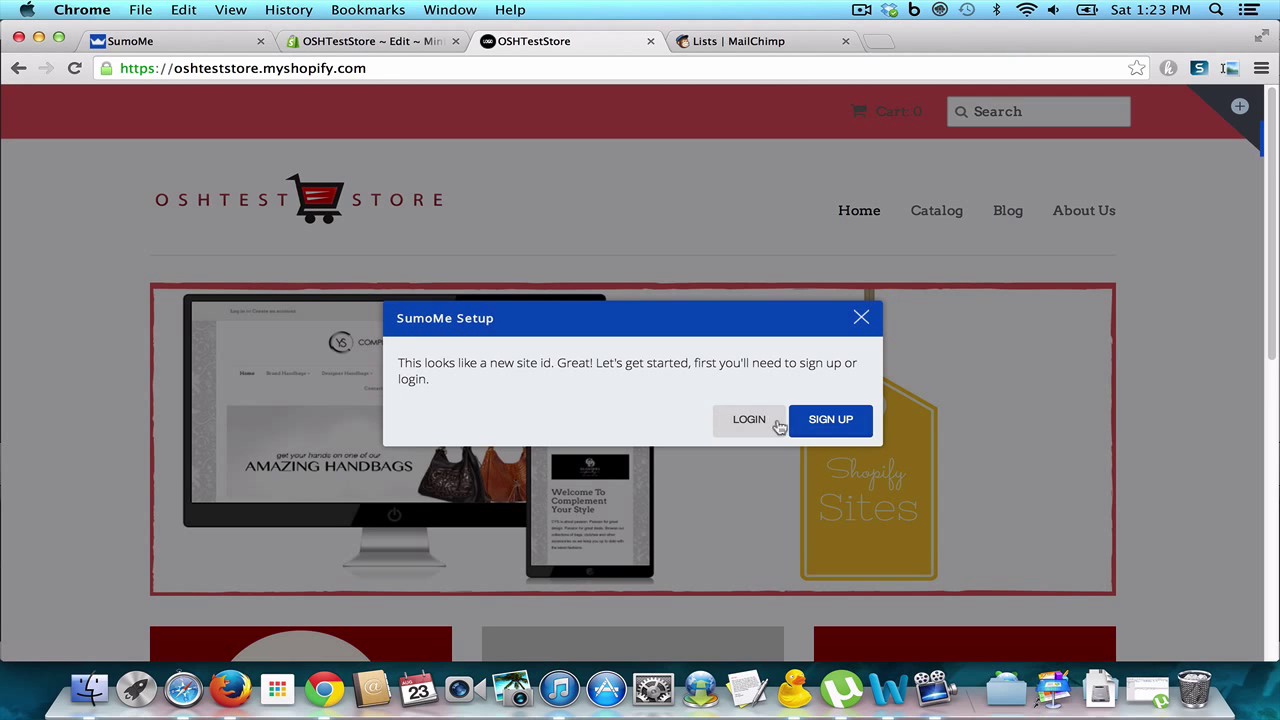
# Step: Start a new SumoMe account, entering the account e-mail and password
pyautogui.click(835, 420)
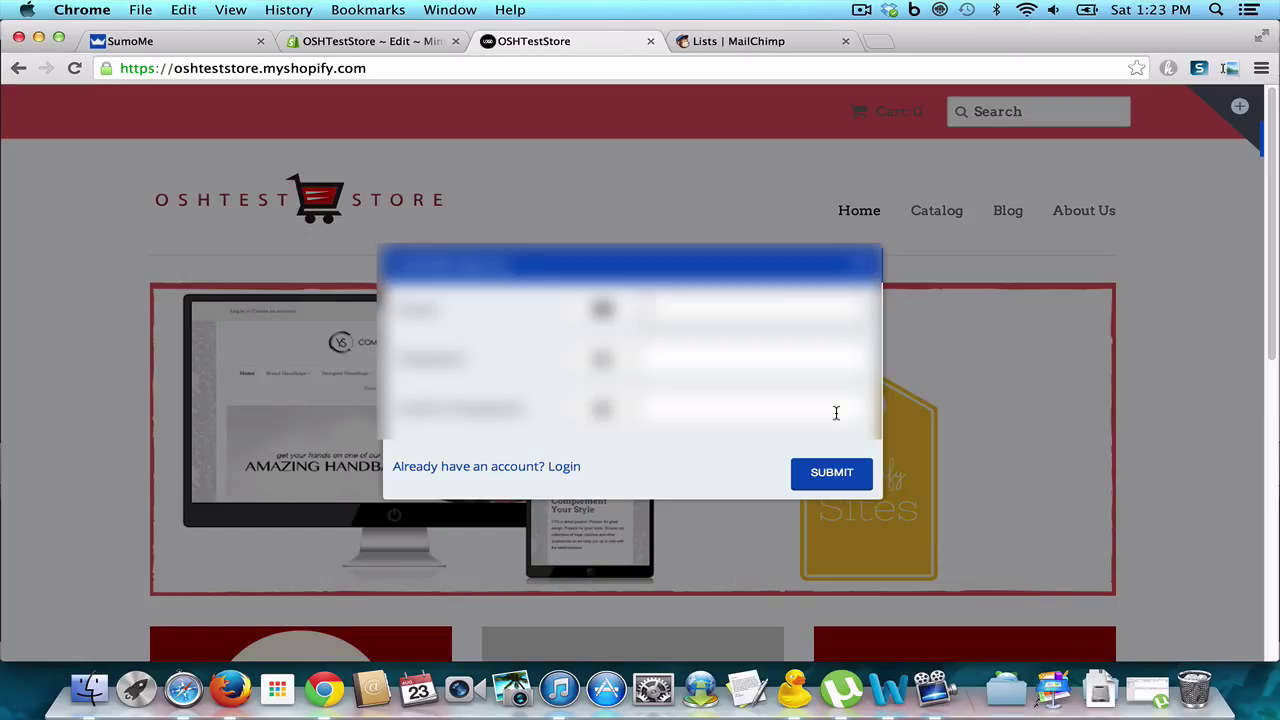
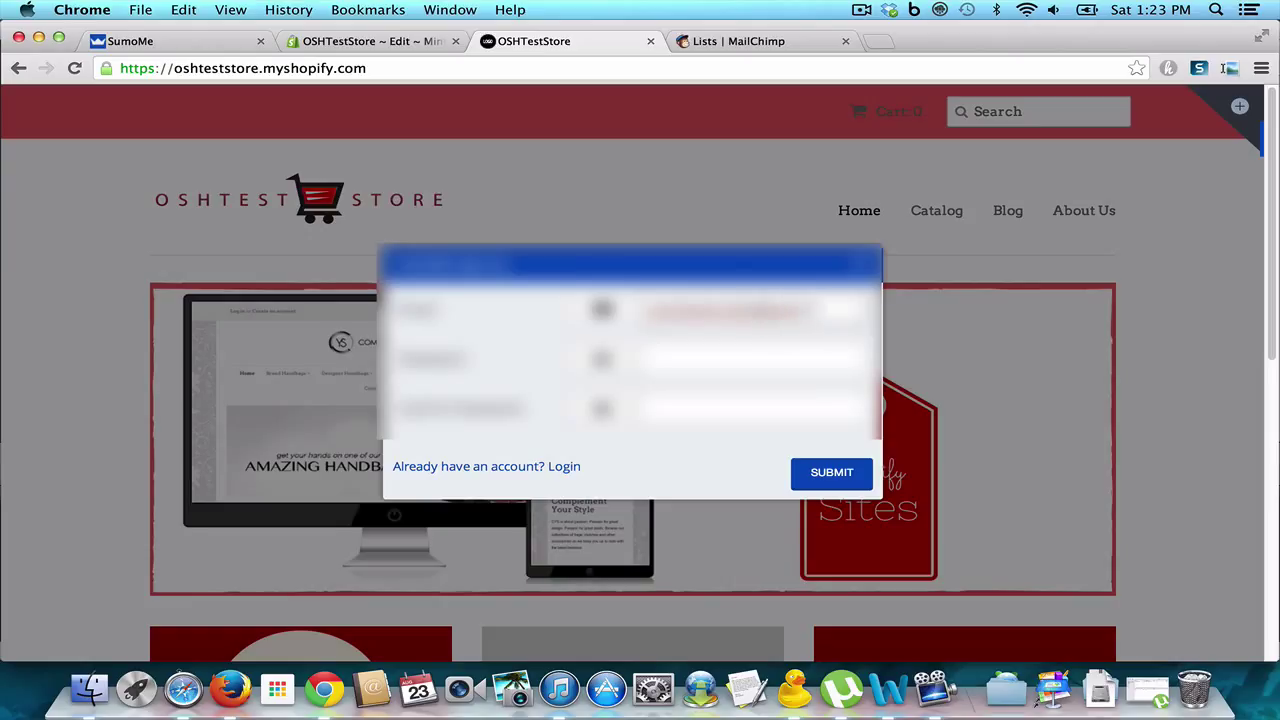
pyautogui.press('Tab')
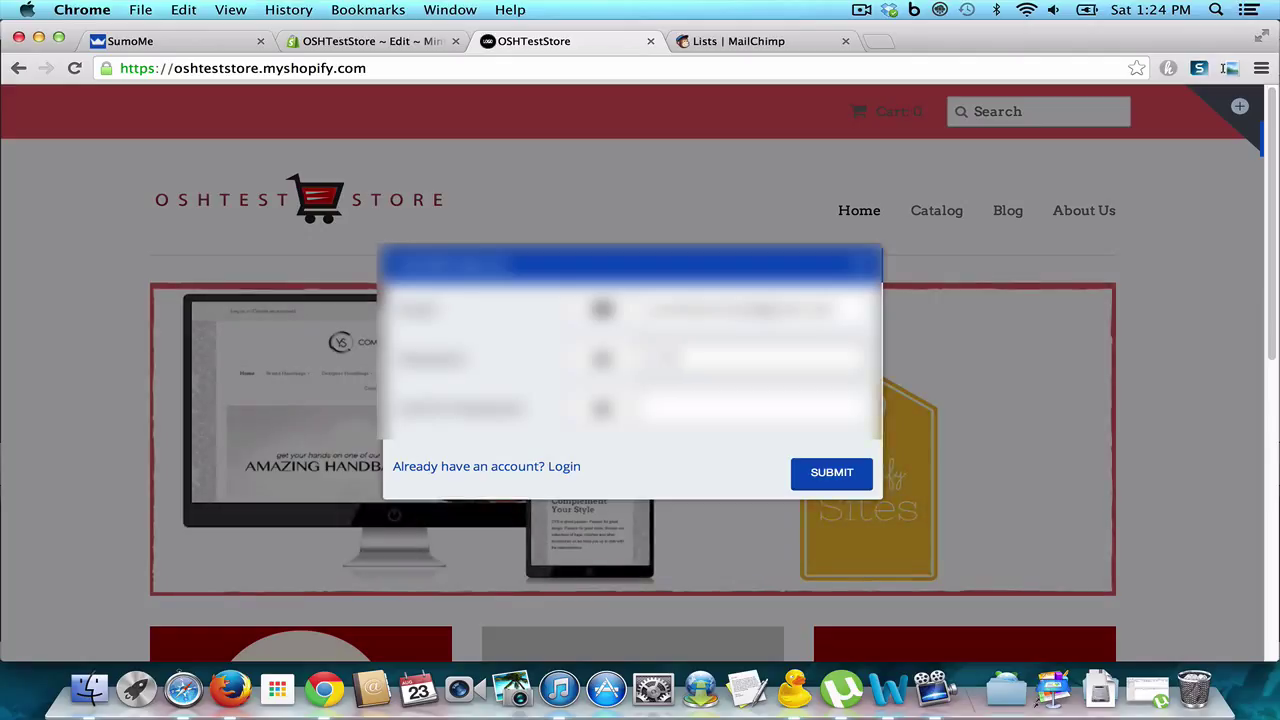
pyautogui.write('test')
pyautogui.press('Tab')
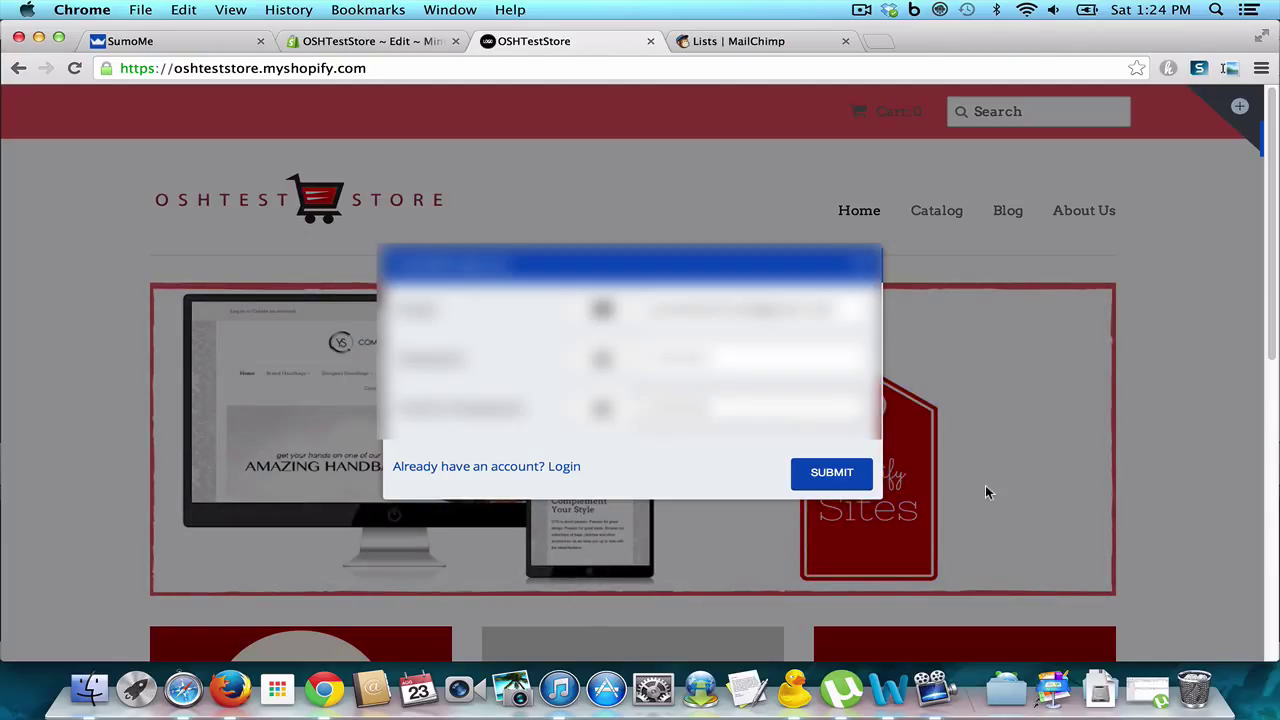
# Step: Submit the sign-up, install the free List Builder app from Sumo Store, and return to Home
pyautogui.click(831, 472)
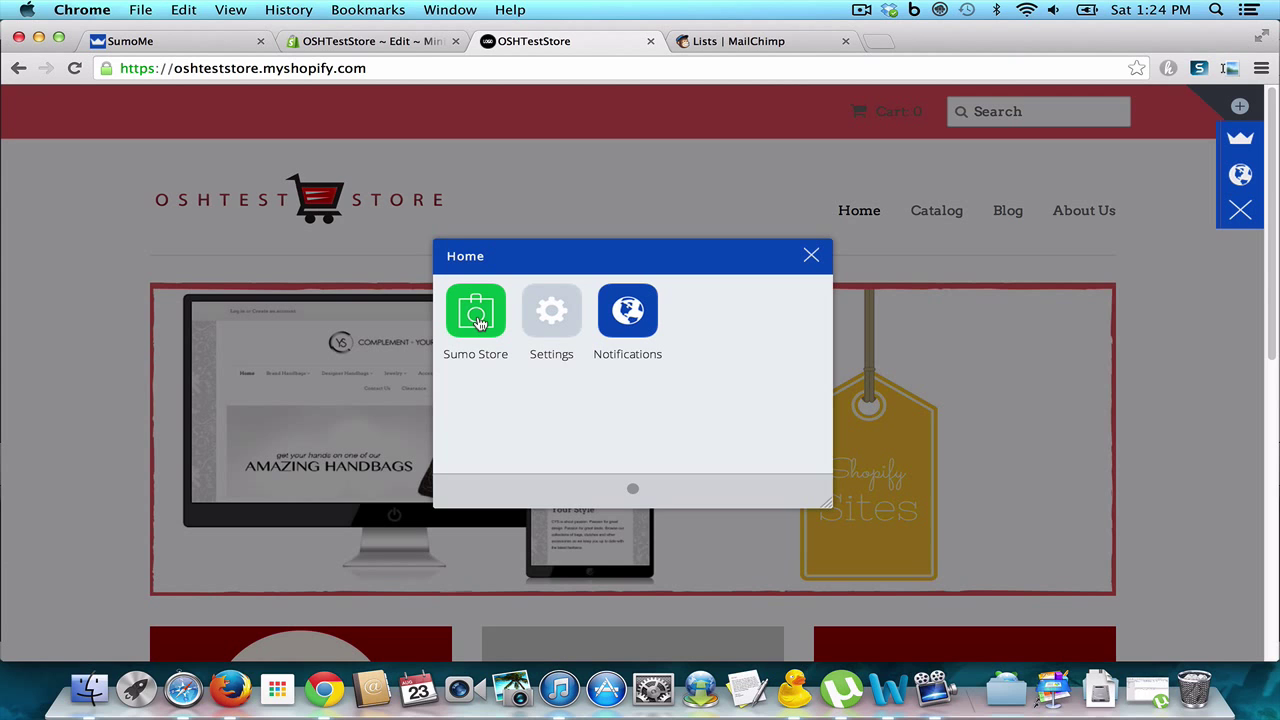
pyautogui.click(477, 314)
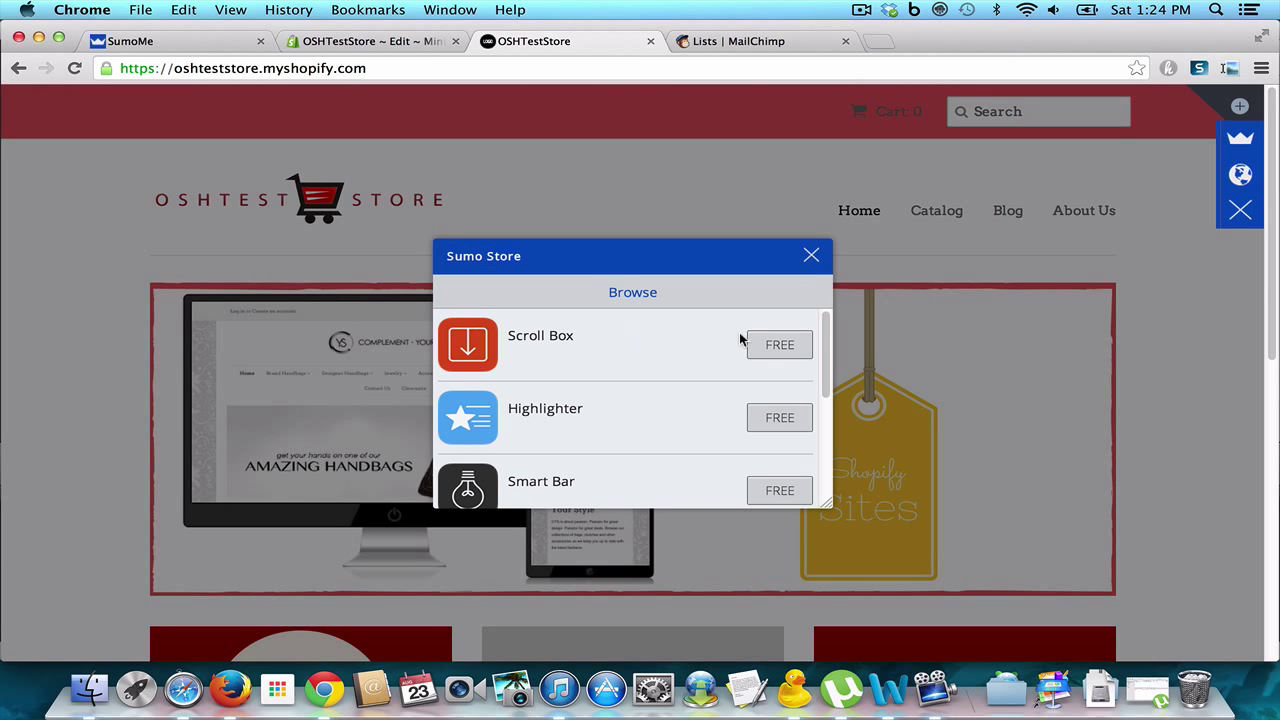
pyautogui.moveTo(822, 355); pyautogui.dragTo(825, 478)
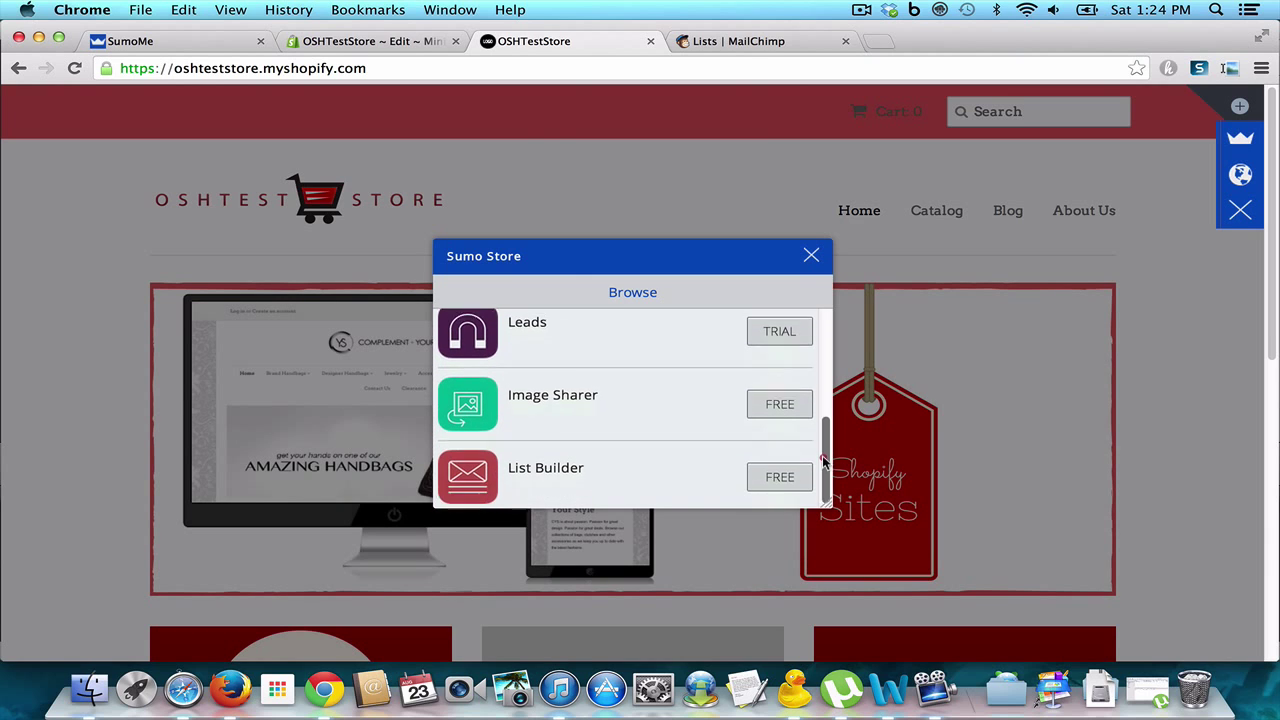
pyautogui.click(771, 476)
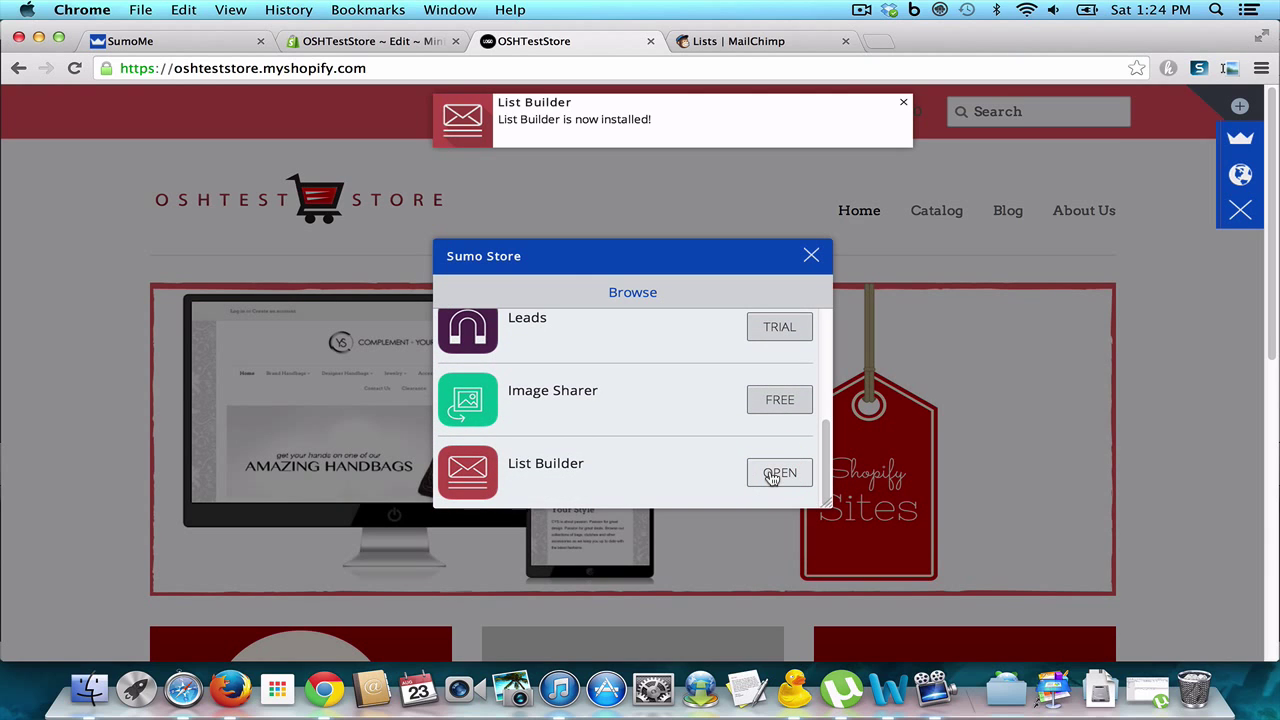
pyautogui.click(811, 256)
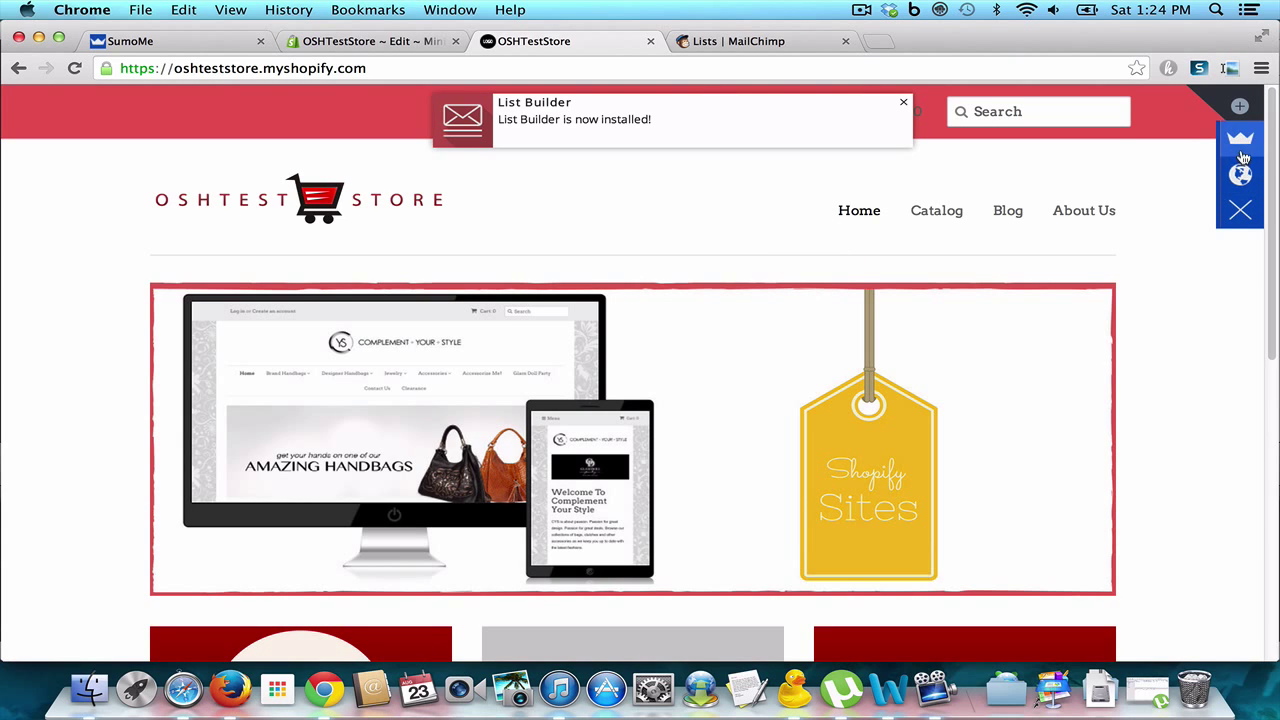
pyautogui.click(1241, 172)
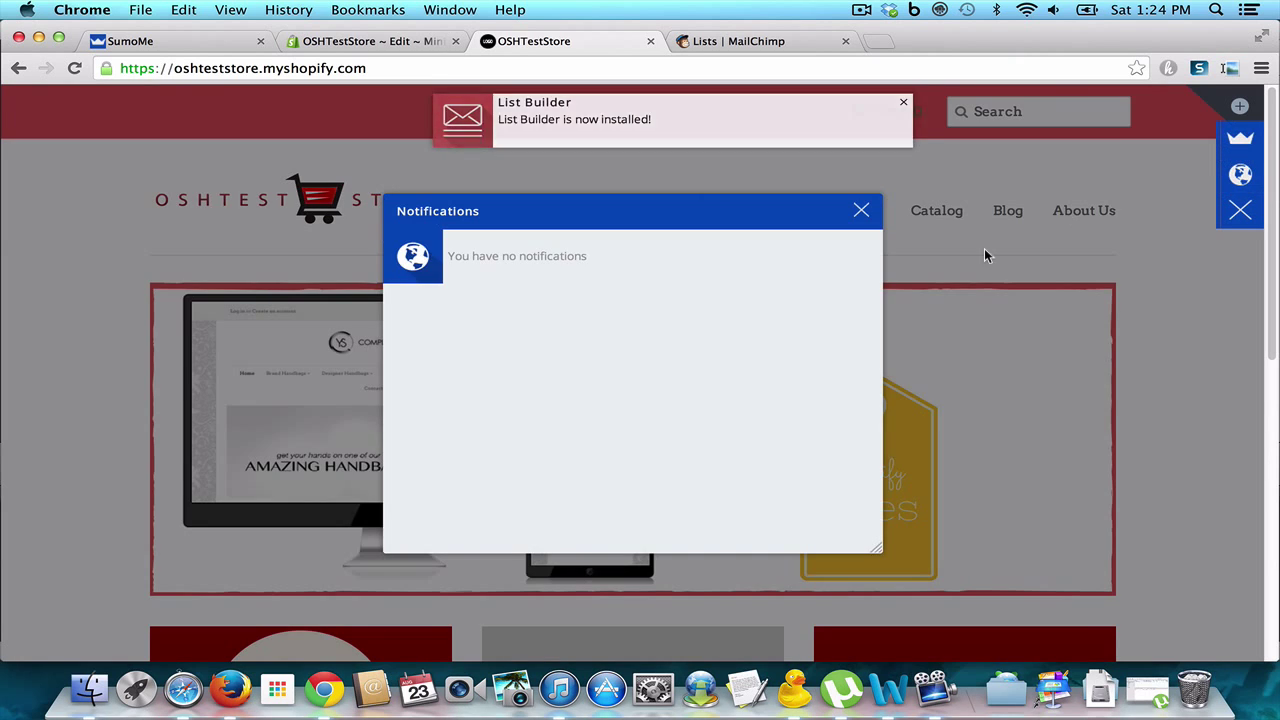
pyautogui.click(1241, 140)
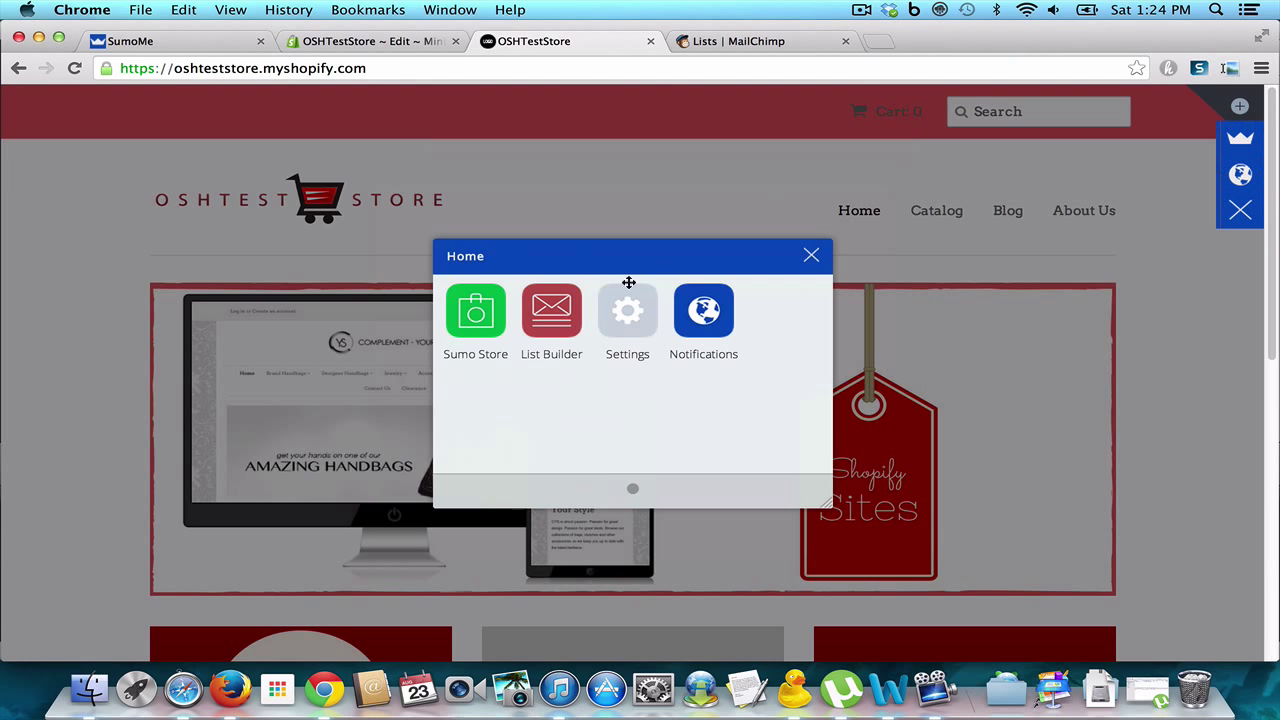
# Step: Open List Builder's Design settings and keep the Default template after trying Graph
pyautogui.click(558, 318)
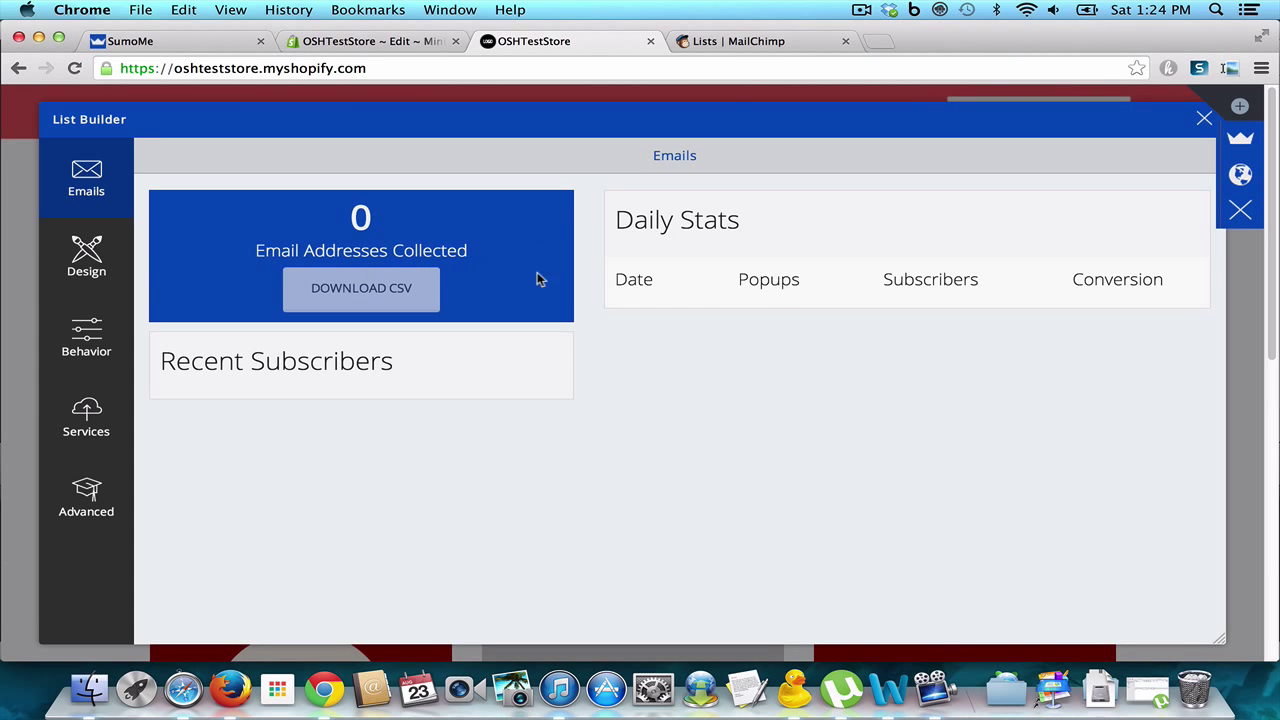
pyautogui.click(106, 270)
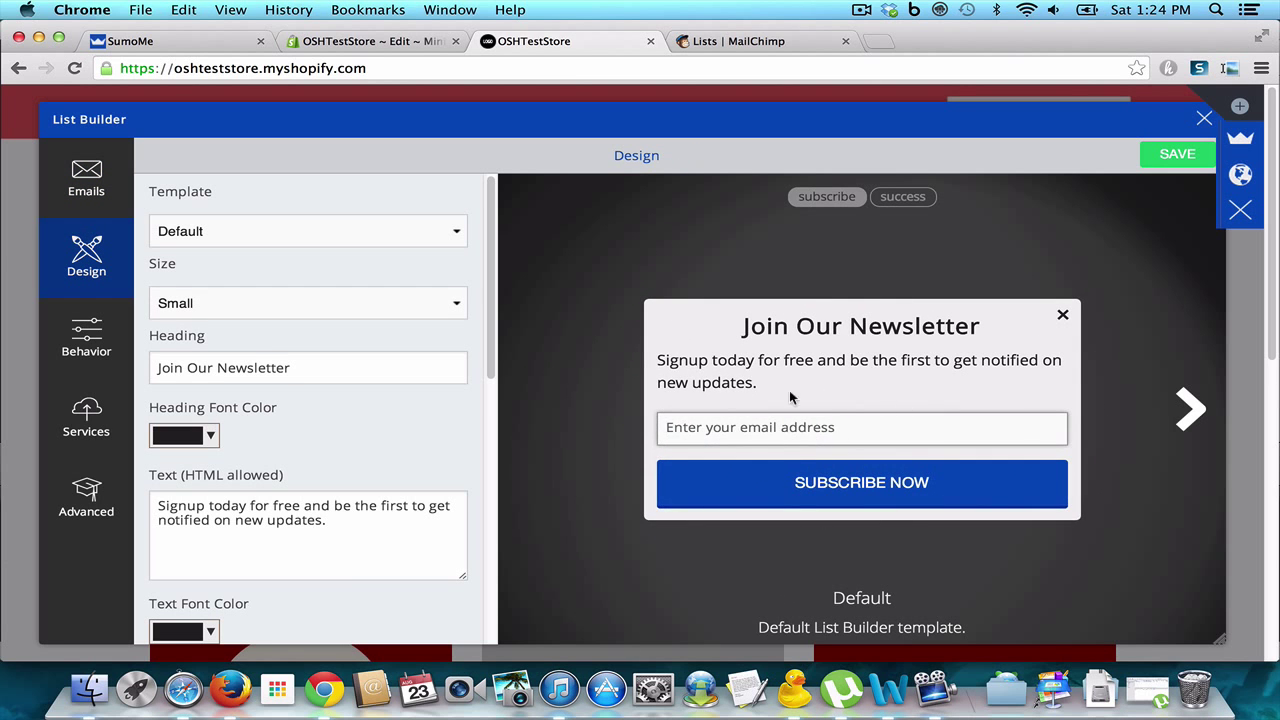
pyautogui.click(445, 232)
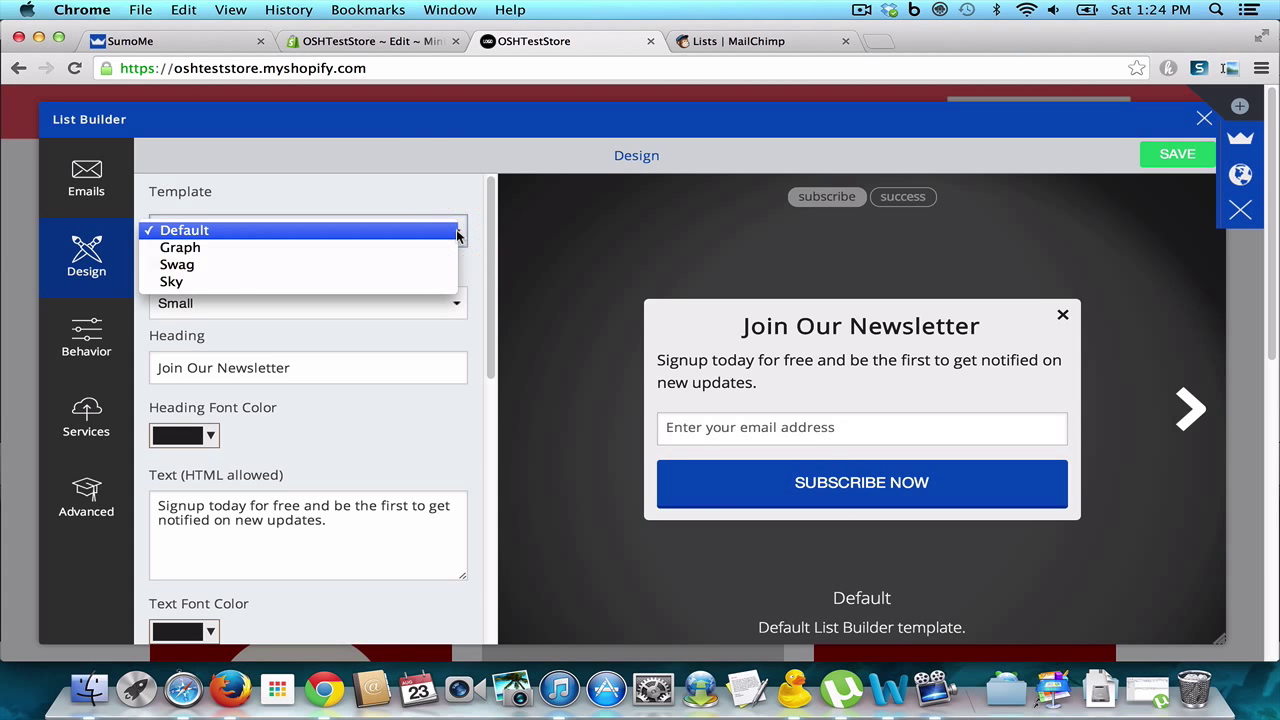
pyautogui.click(441, 248)
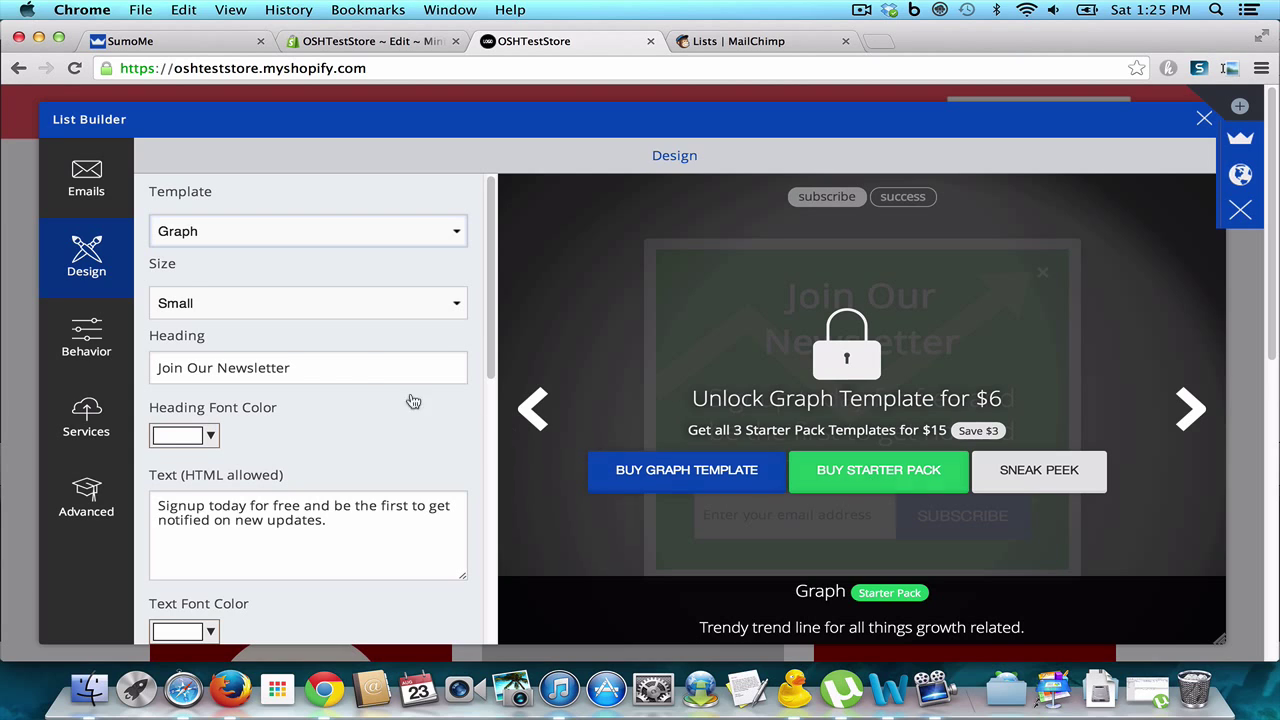
pyautogui.click(451, 241)
pyautogui.click(429, 220)
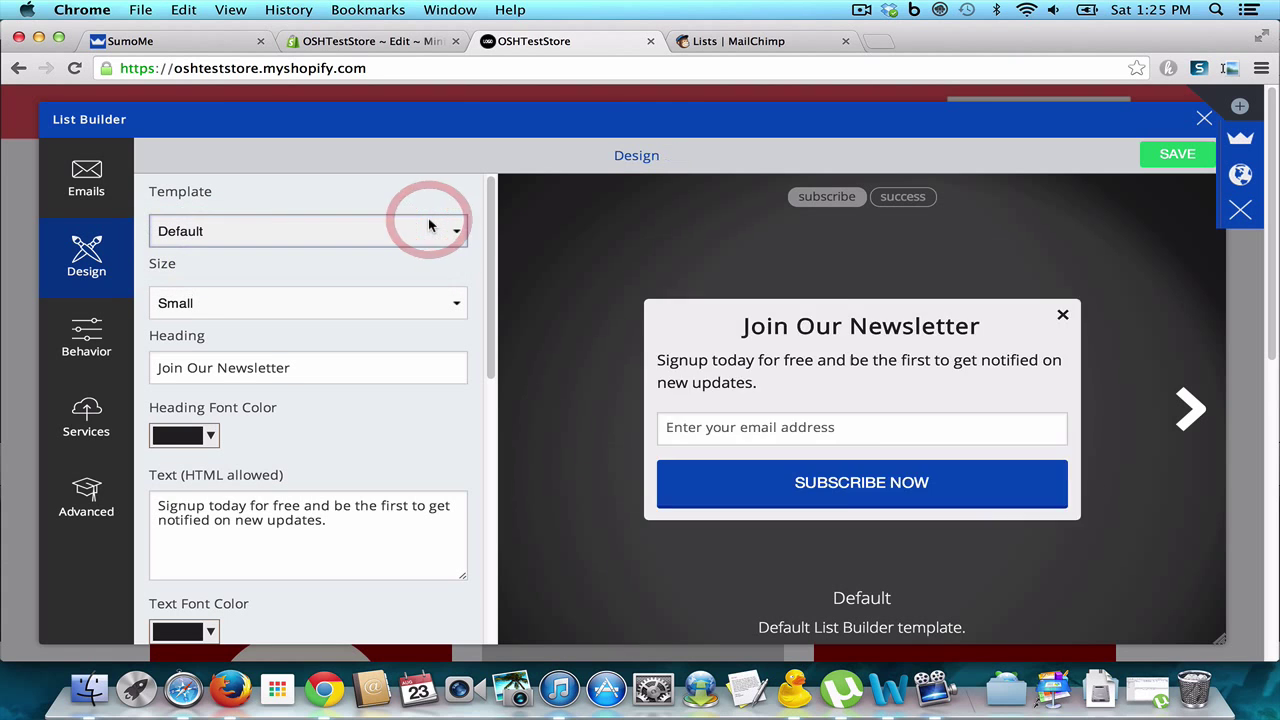
# Step: Try the Medium and X-Large popup sizes, then settle on Small
pyautogui.click(458, 306)
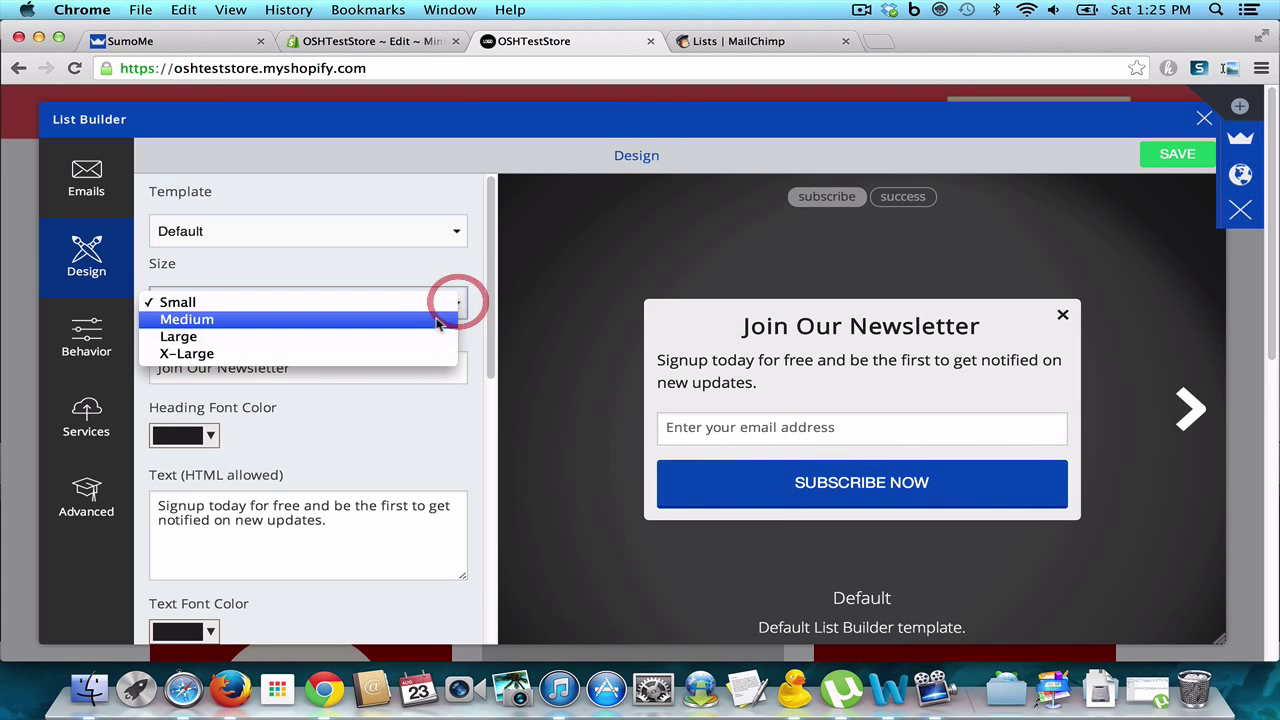
pyautogui.click(430, 316)
pyautogui.click(445, 300)
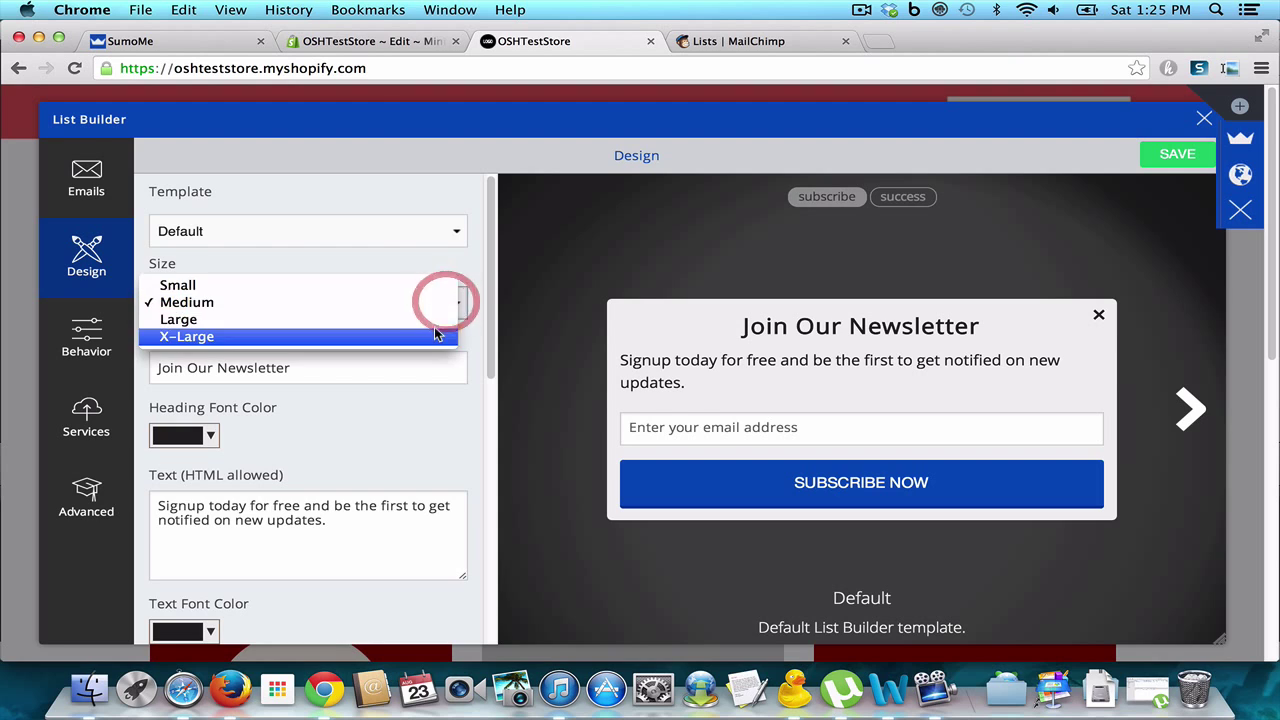
pyautogui.click(435, 330)
pyautogui.click(455, 302)
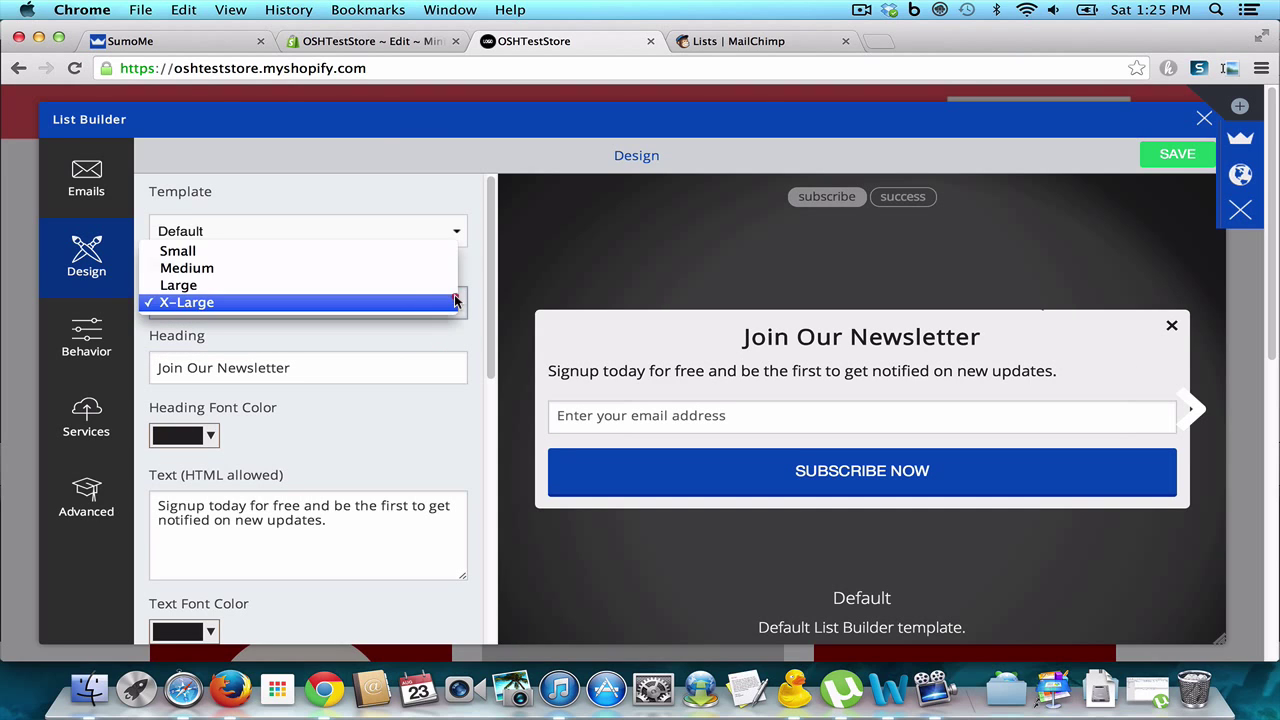
pyautogui.click(437, 253)
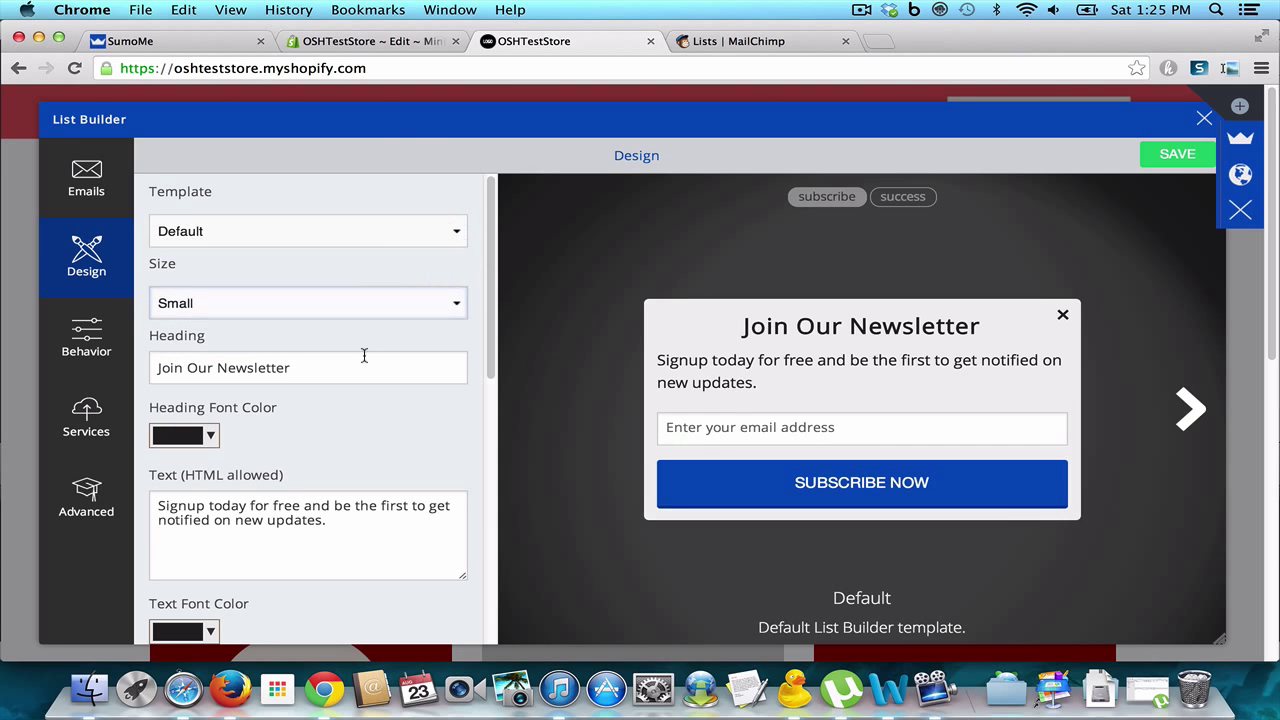
# Step: Replace the popup heading with 'Sign Up to get a Free Shipping Coupon'
pyautogui.moveTo(352, 368); pyautogui.dragTo(104, 365)
pyautogui.write('Sign')
pyautogui.press('BackSpace')
pyautogui.press('BackSpace')
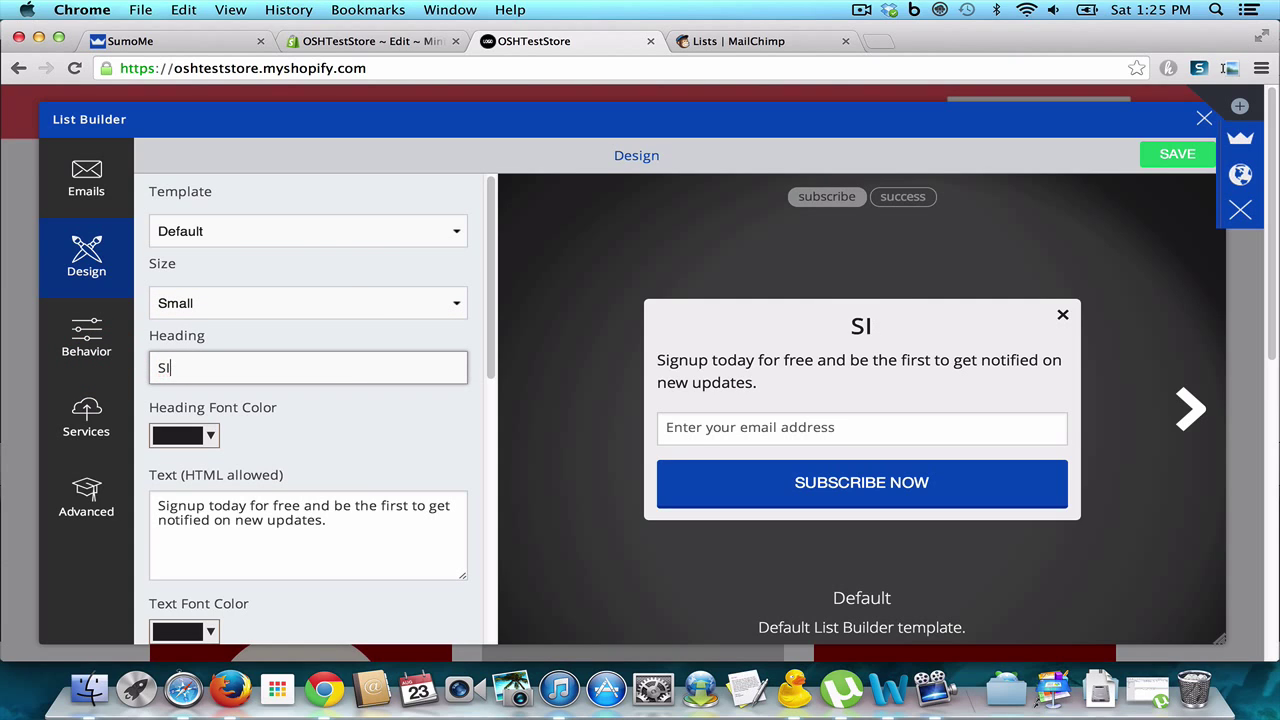
pyautogui.write('gn UP')
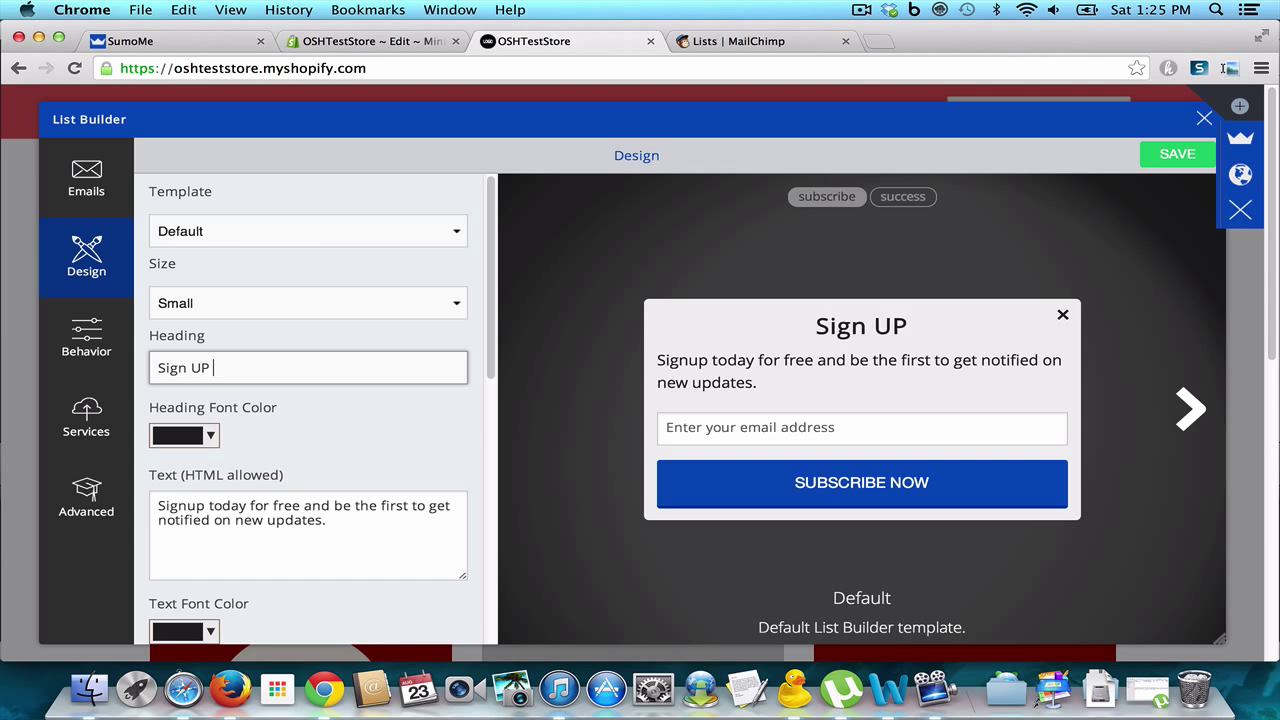
pyautogui.press('BackSpace')
pyautogui.write('p to get a ')
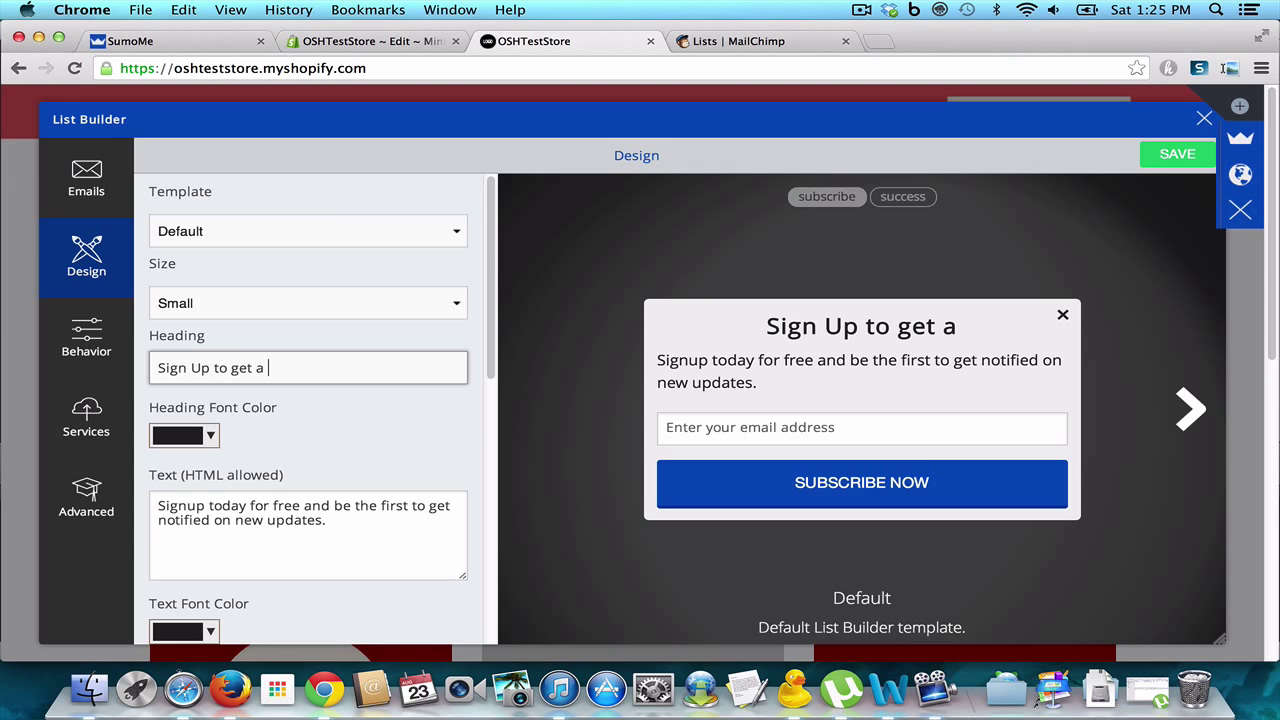
pyautogui.write('Free Sho')
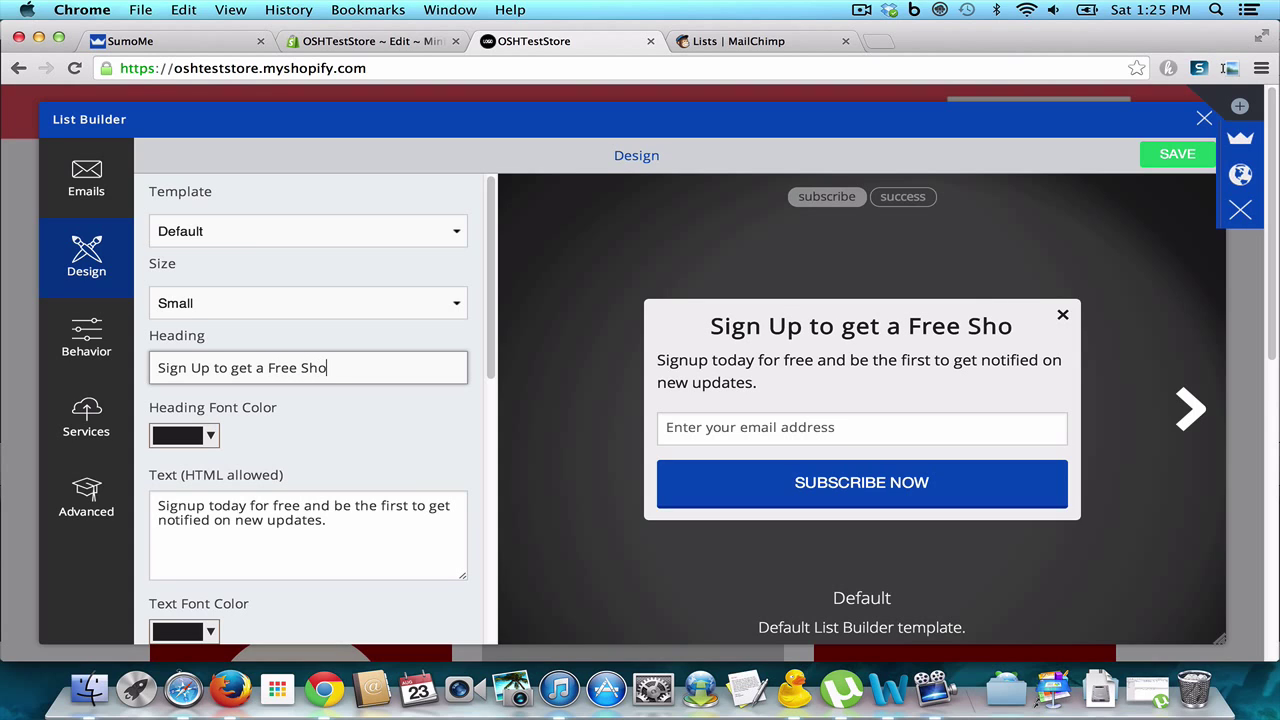
pyautogui.press('BackSpace')
pyautogui.write('ipping Coupo')
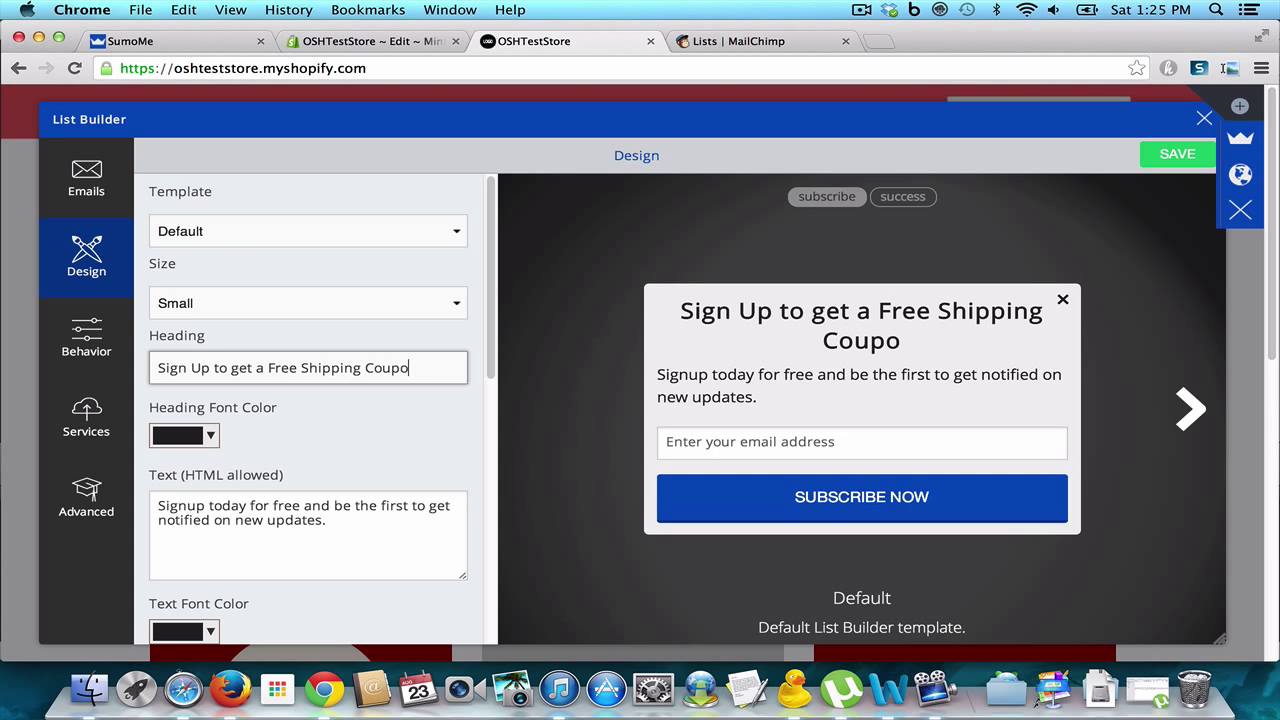
pyautogui.write('n')
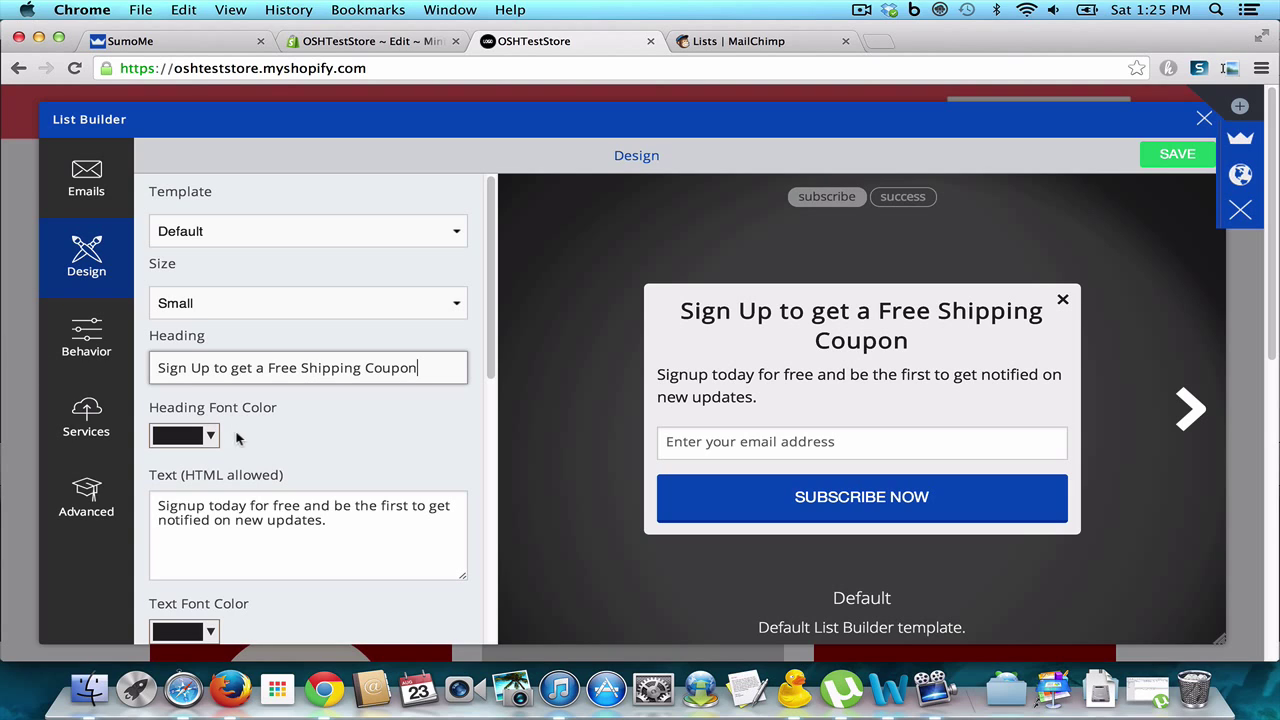
# Step: Make the heading font colour dark red (#9c1515)
pyautogui.click(211, 436)
pyautogui.click(279, 509)
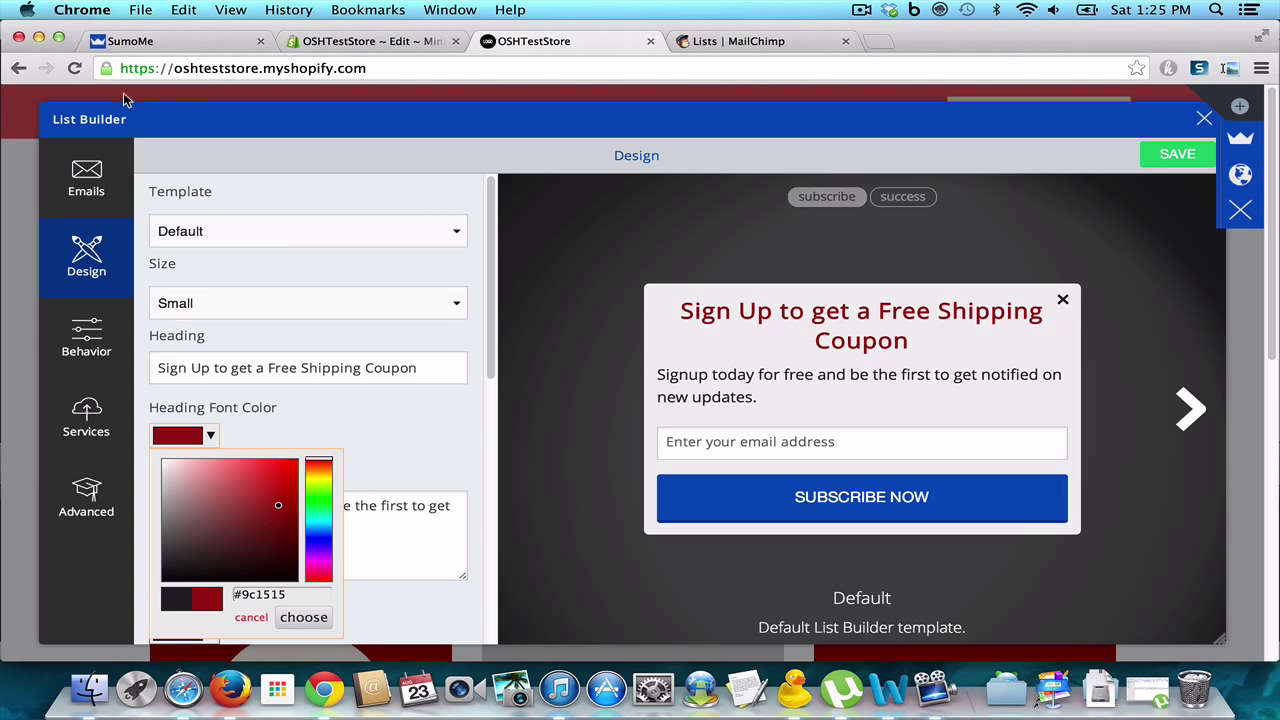
pyautogui.click(428, 437)
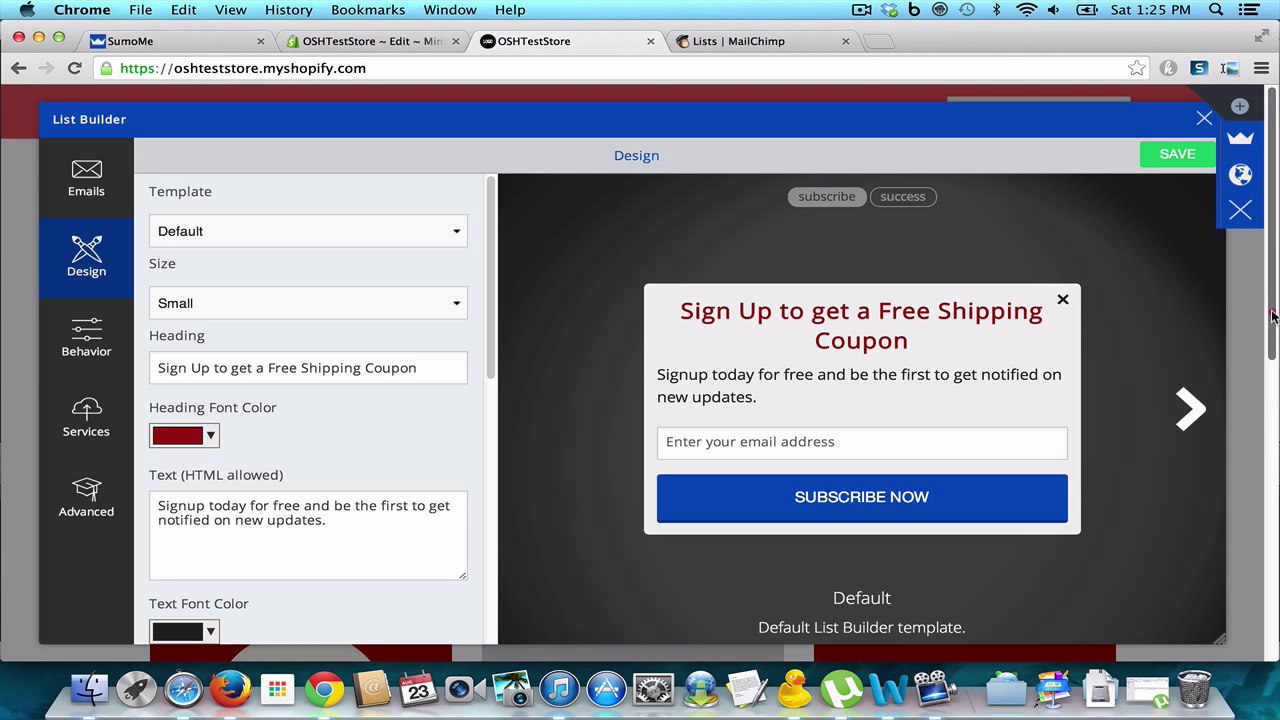
# Step: Centre the popup body text with <center></center> tags
pyautogui.click(176, 512)
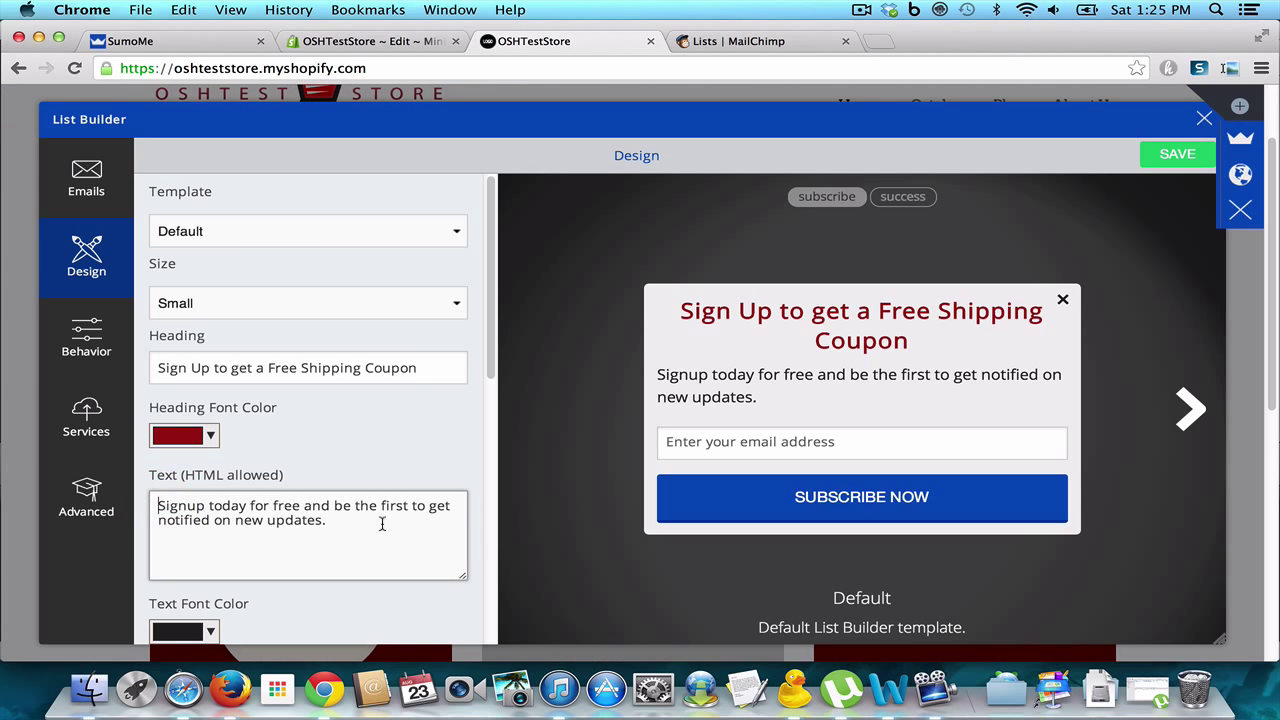
pyautogui.write('<center')
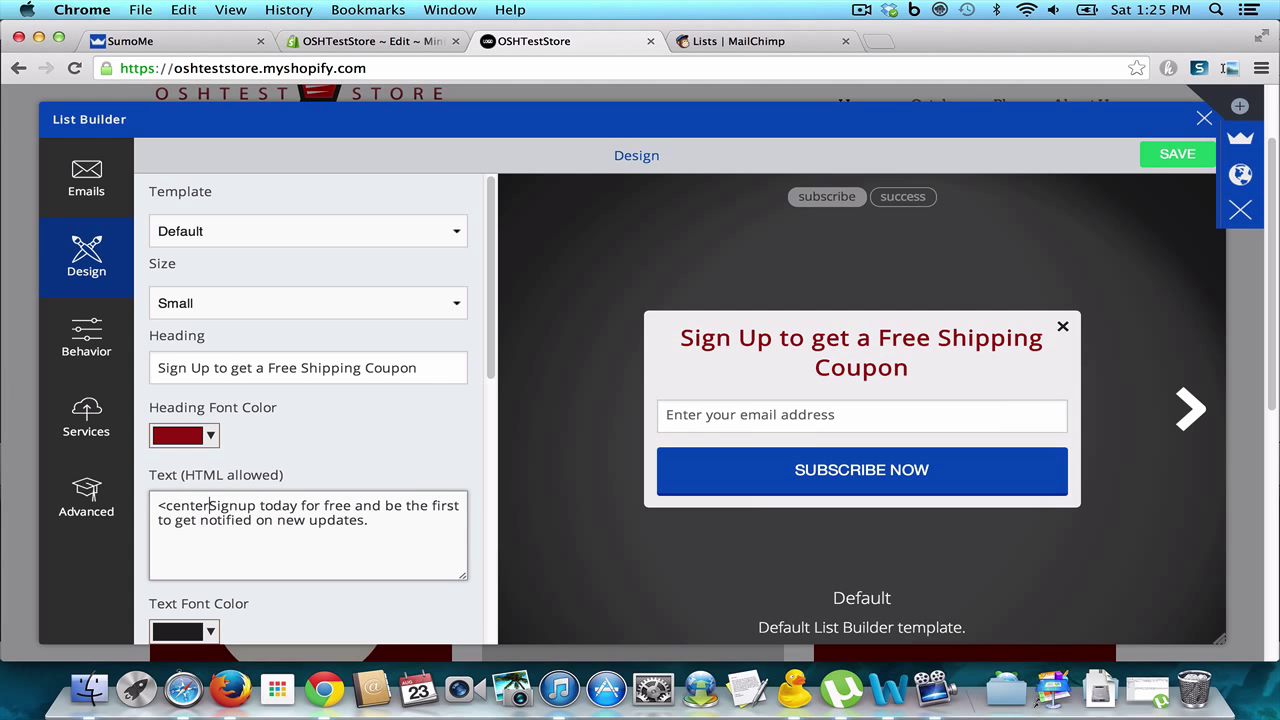
pyautogui.write('>')
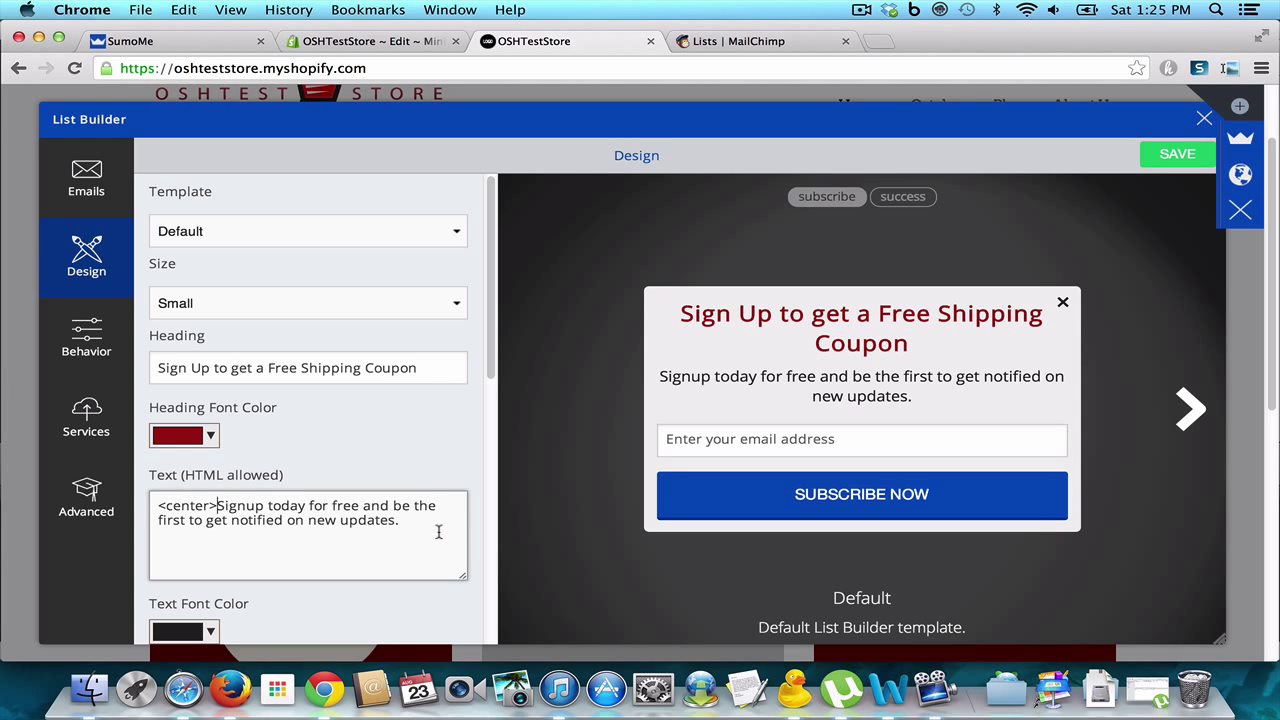
pyautogui.click(428, 528)
pyautogui.write('</')
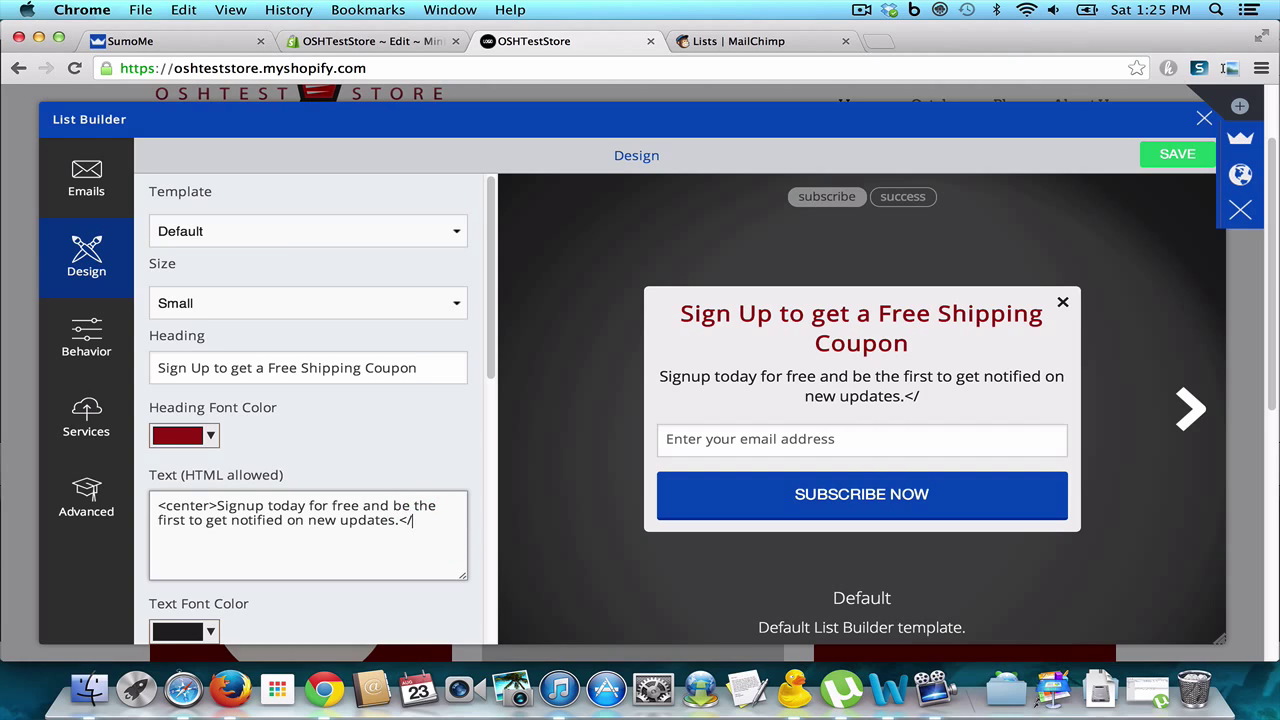
pyautogui.write('center>')
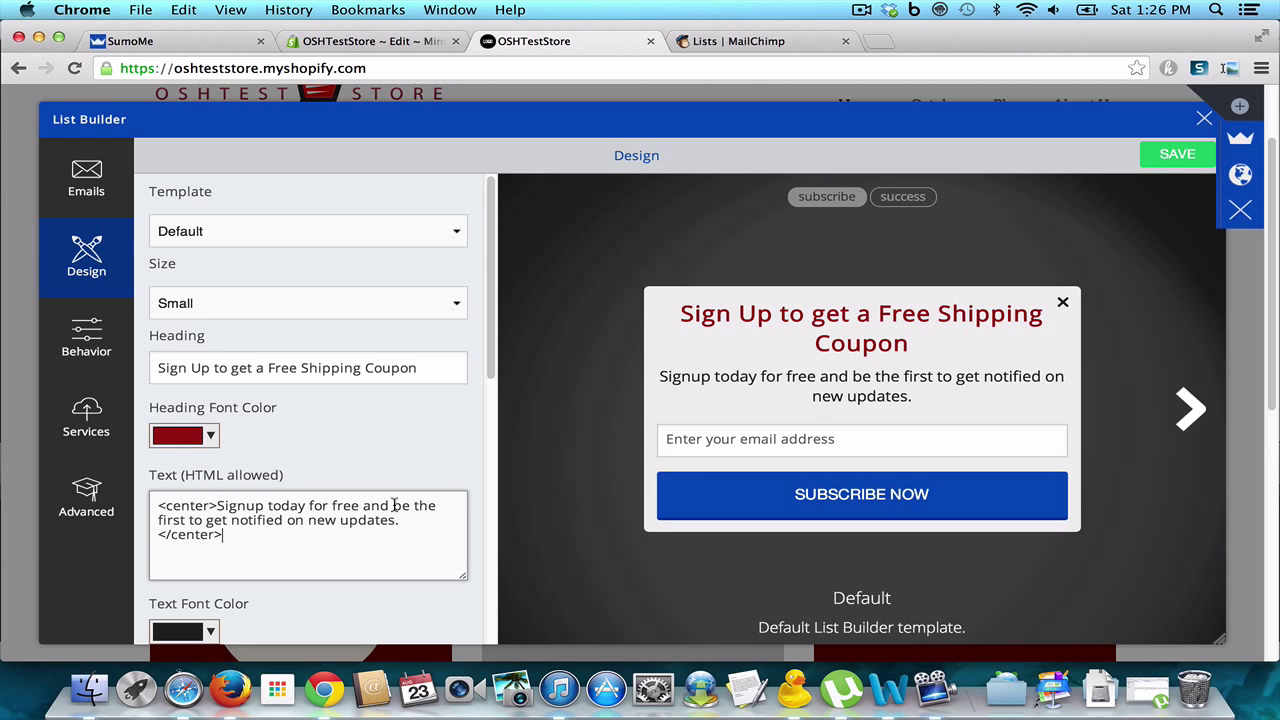
# Step: Rewrite the body text to promise a coupon for free shipping on your order
pyautogui.moveTo(393, 505); pyautogui.dragTo(396, 520)
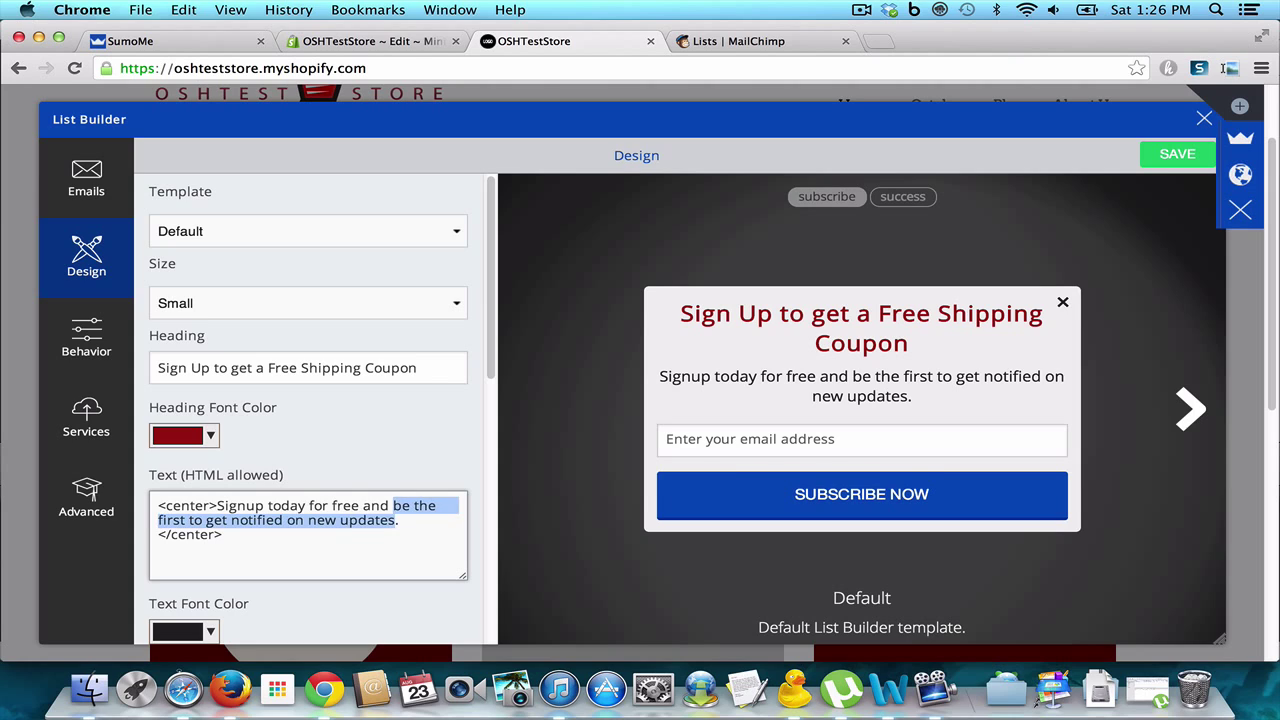
pyautogui.write('We wil')
pyautogui.press('BackSpace')
pyautogui.press('BackSpace')
pyautogui.press('BackSpace')
pyautogui.press('BackSpace')
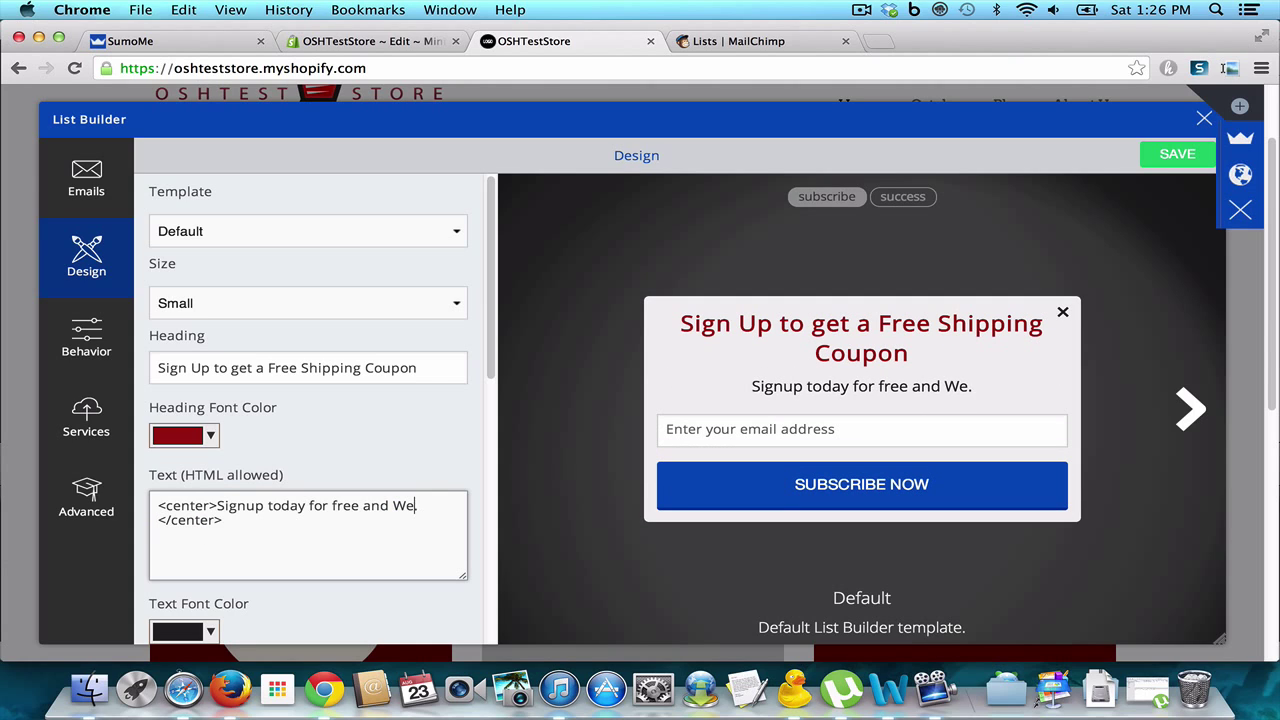
pyautogui.press('BackSpace')
pyautogui.press('BackSpace')
pyautogui.write('we will s')
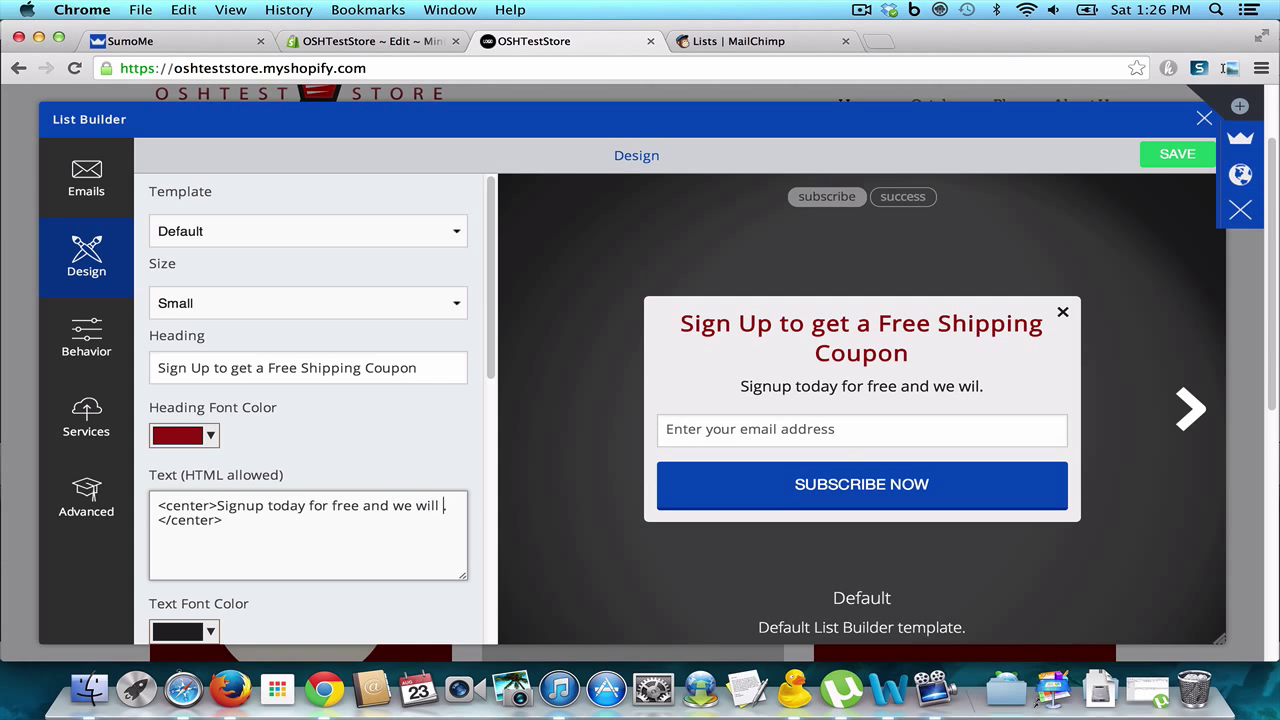
pyautogui.write('end you a free')
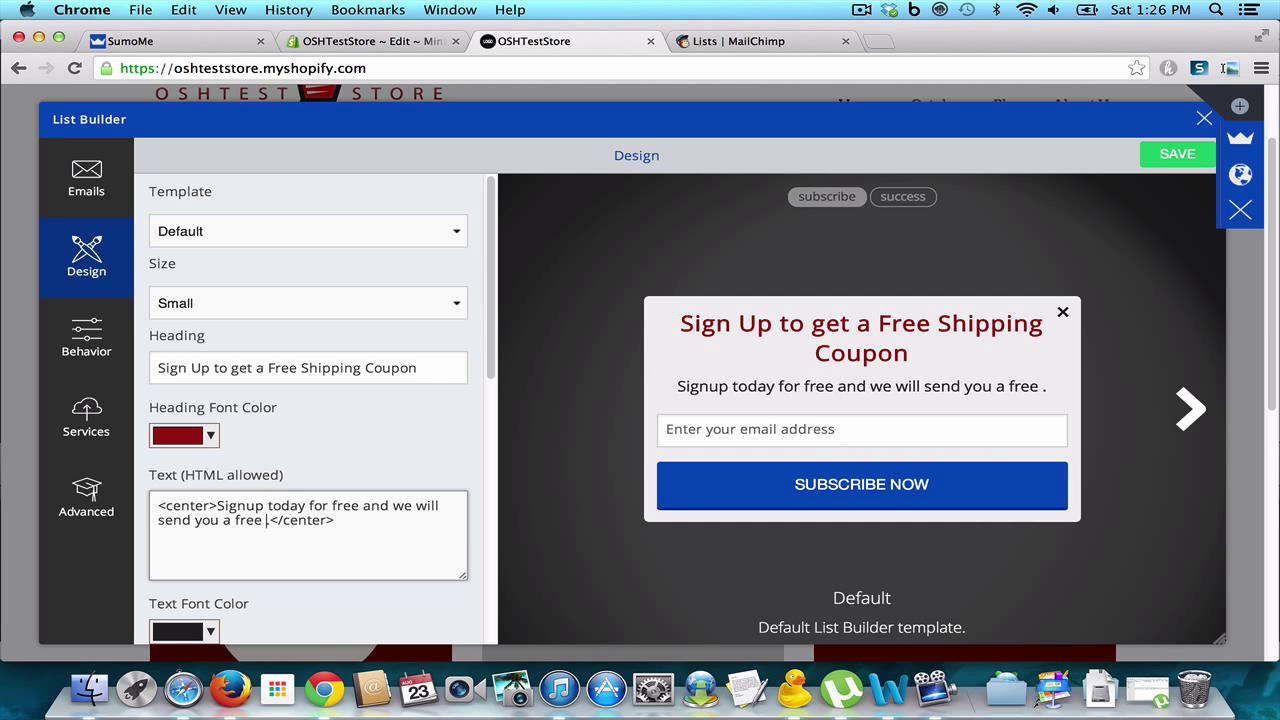
pyautogui.press('BackSpace')
pyautogui.press('BackSpace')
pyautogui.press('BackSpace')
pyautogui.press('BackSpace')
pyautogui.press('BackSpace')
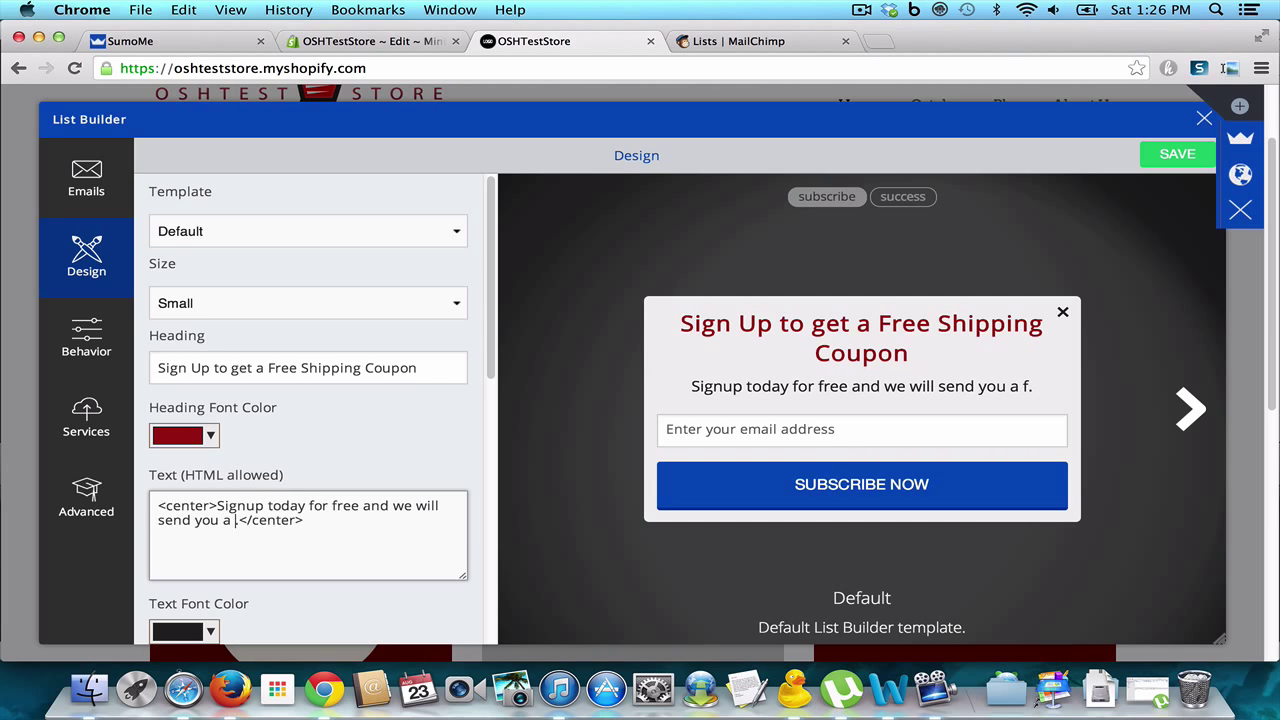
pyautogui.write('coupon ')
pyautogui.write('for free shi')
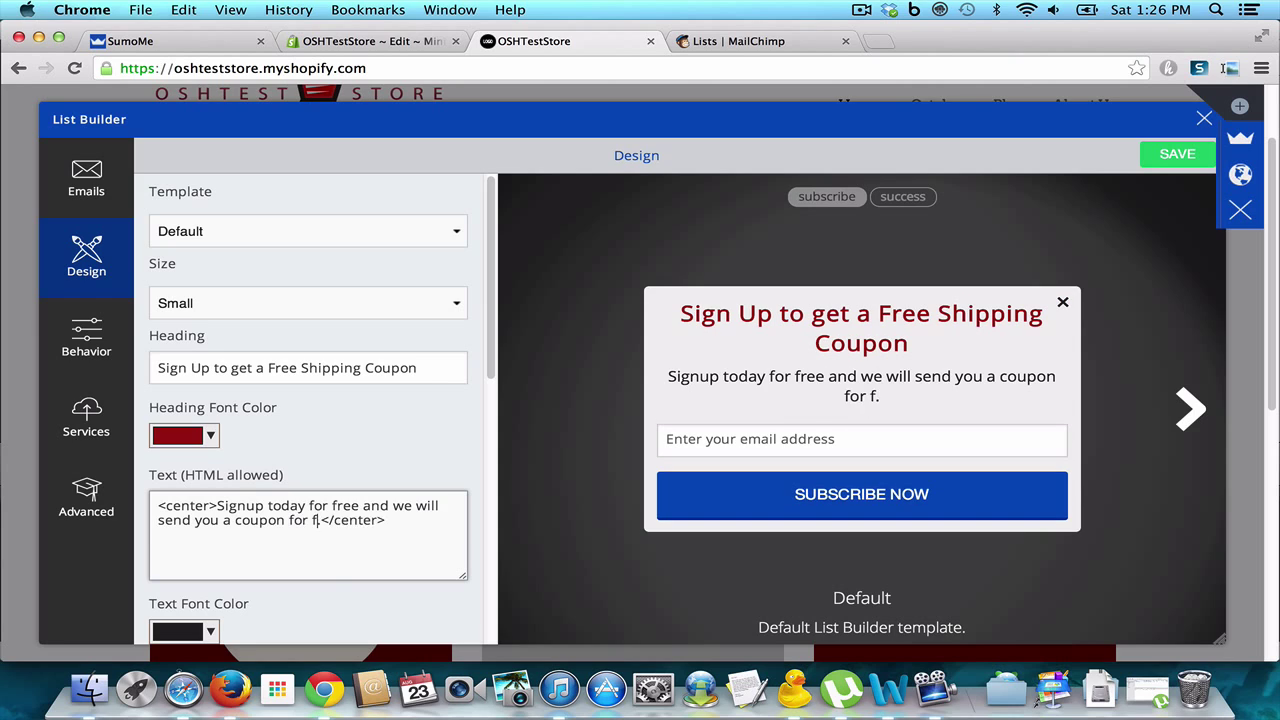
pyautogui.write('pping on ')
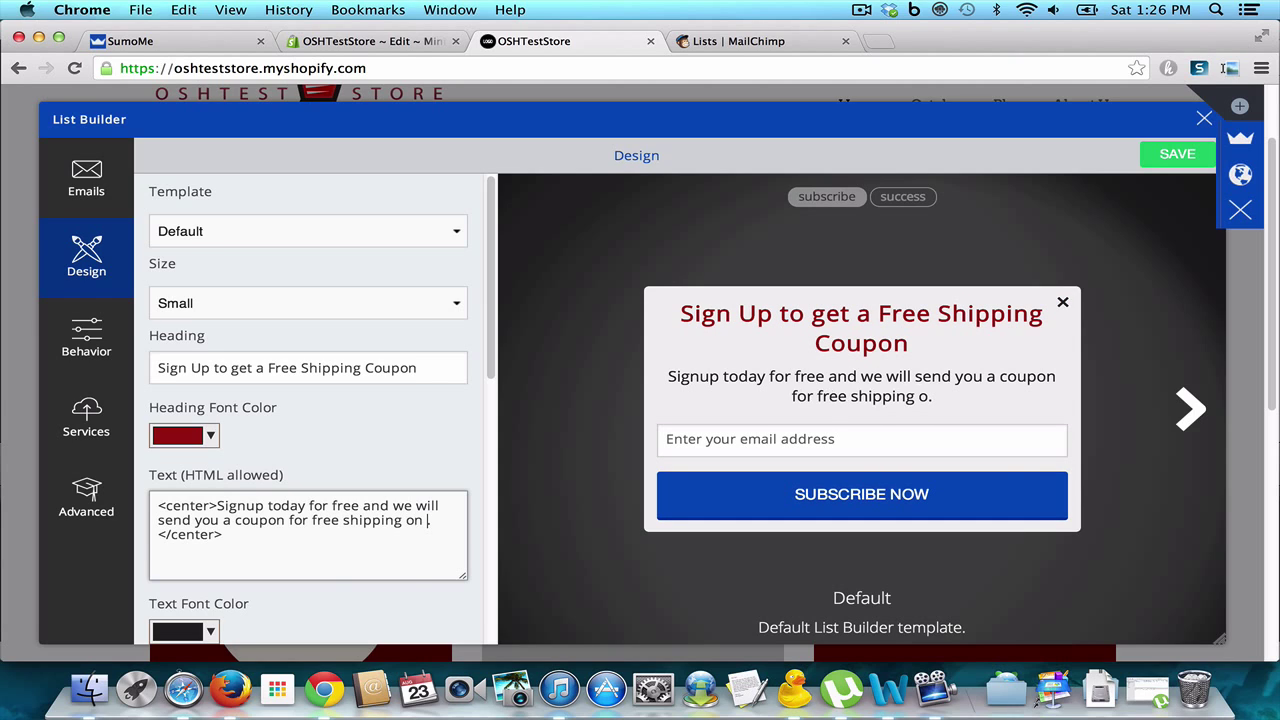
pyautogui.write('your order.')
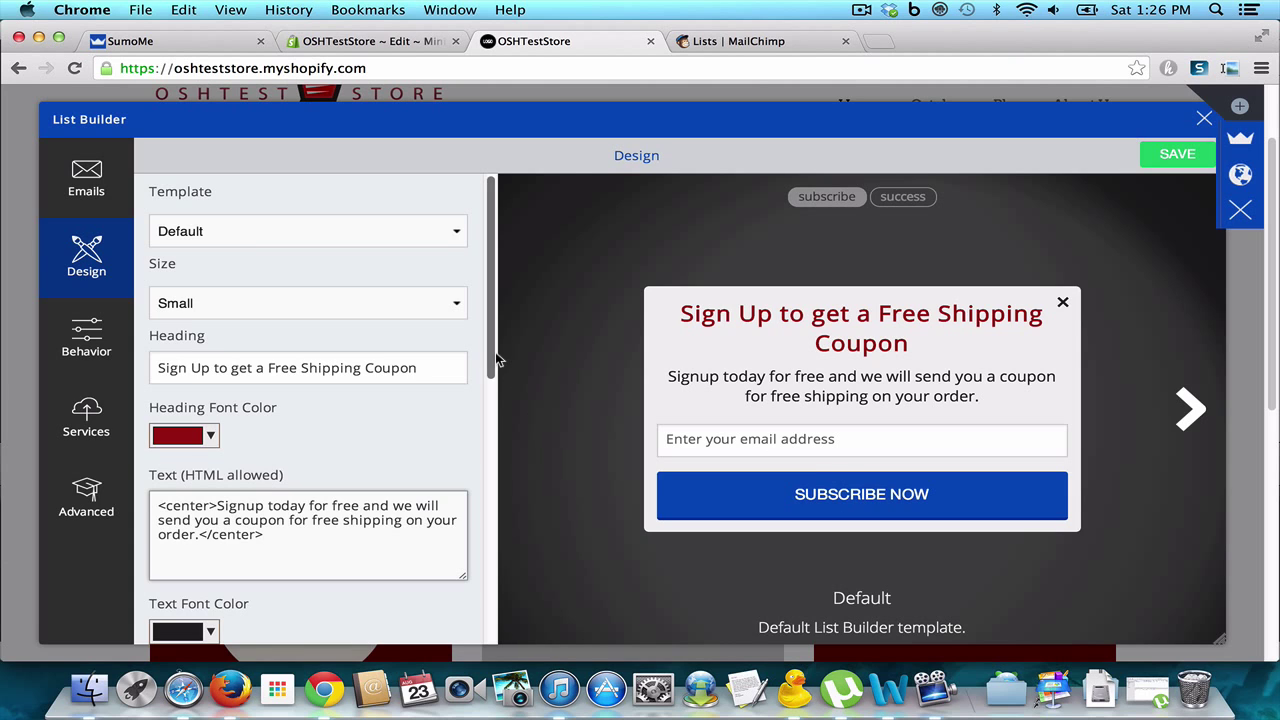
# Step: Change the button text to 'Give me my Coupon'
pyautogui.moveTo(493, 363); pyautogui.dragTo(480, 449)
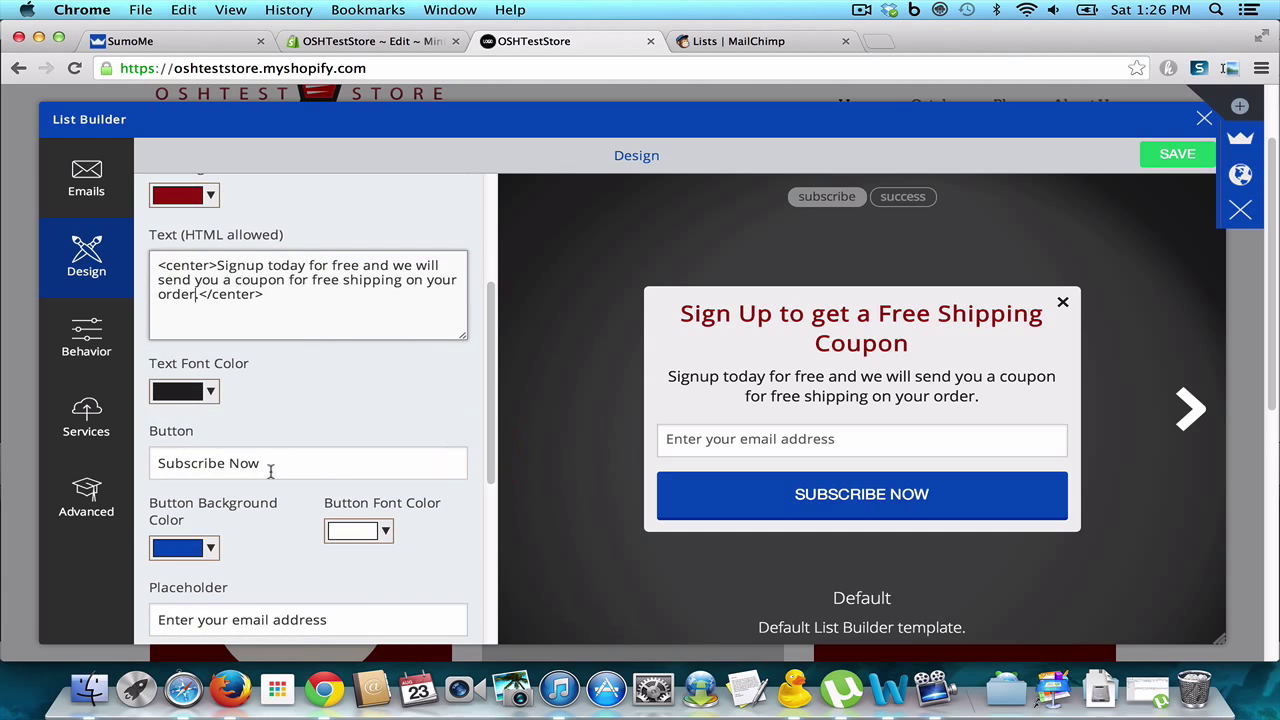
pyautogui.moveTo(271, 462); pyautogui.dragTo(89, 470)
pyautogui.write('Give ')
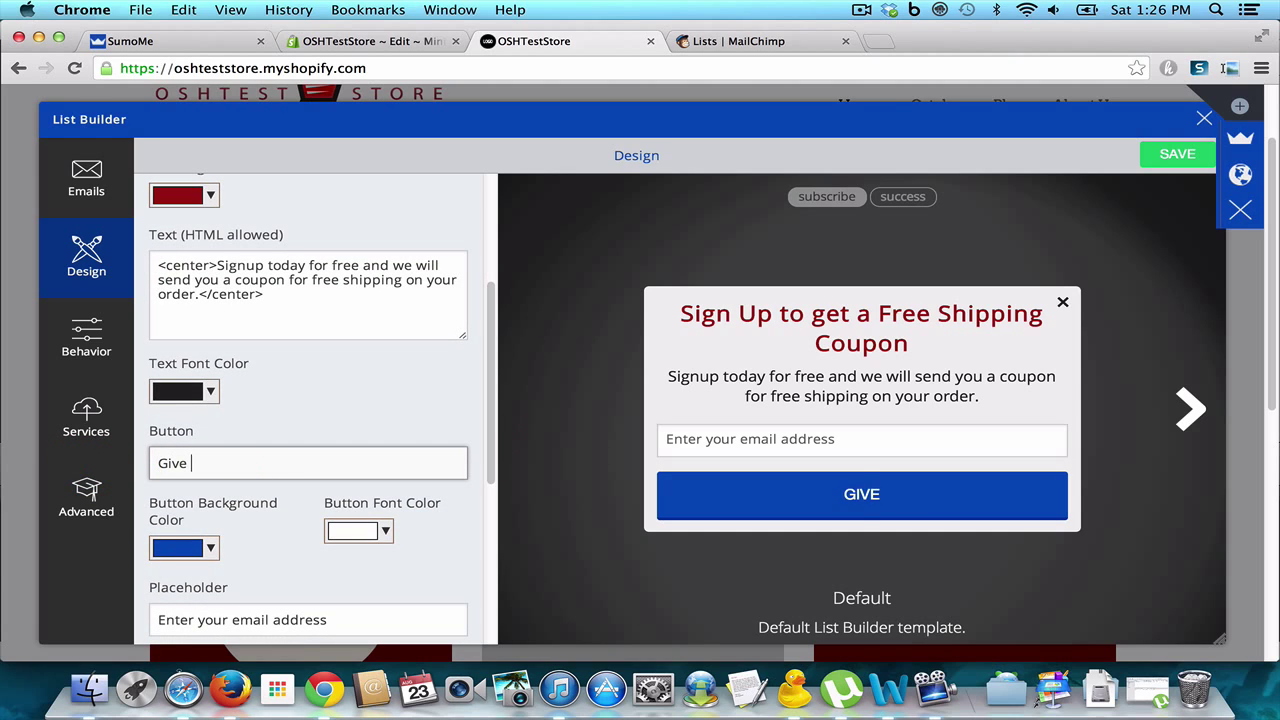
pyautogui.write('me my Coupon')
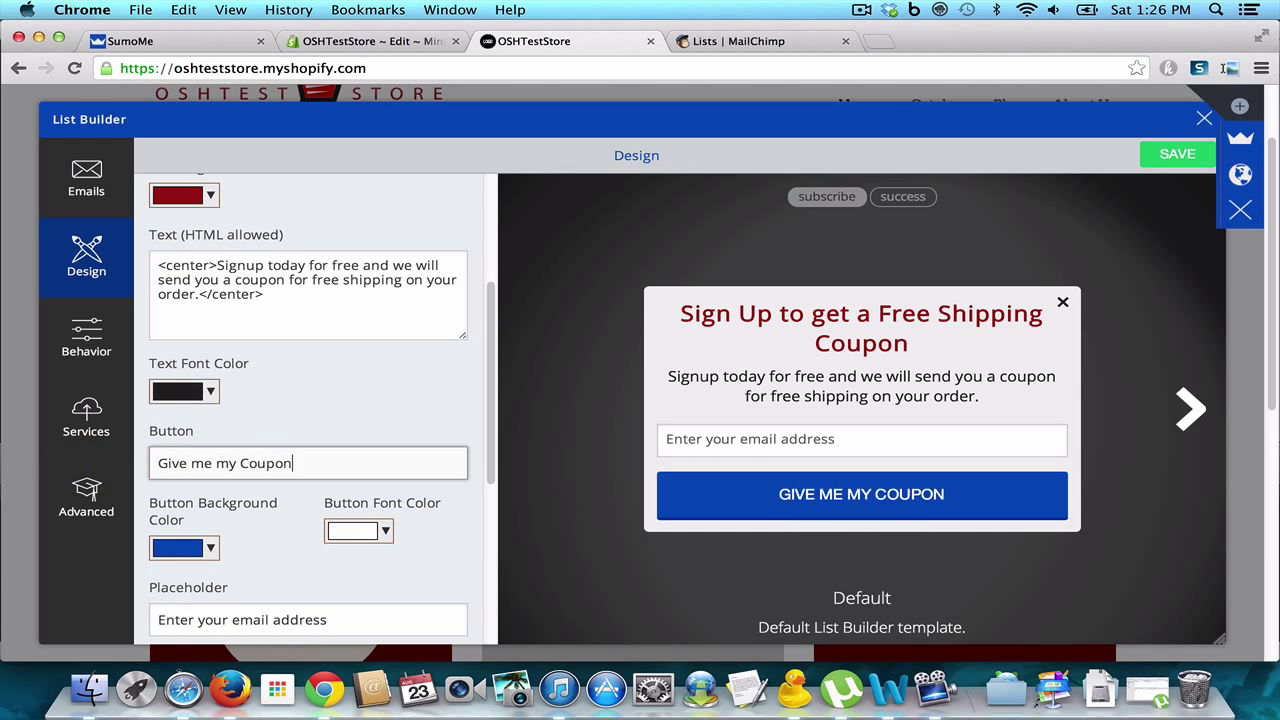
# Step: Set the button background to dark red (#521f14) and save the popup design
pyautogui.click(207, 548)
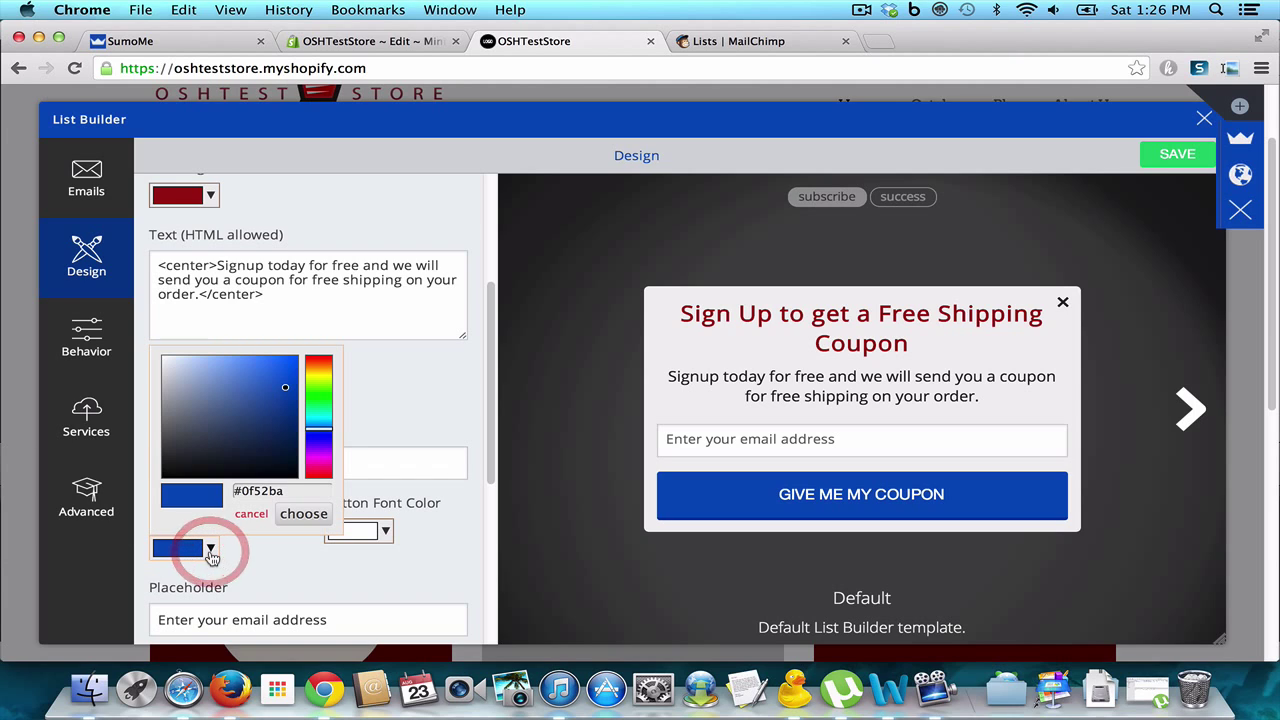
pyautogui.click(315, 365)
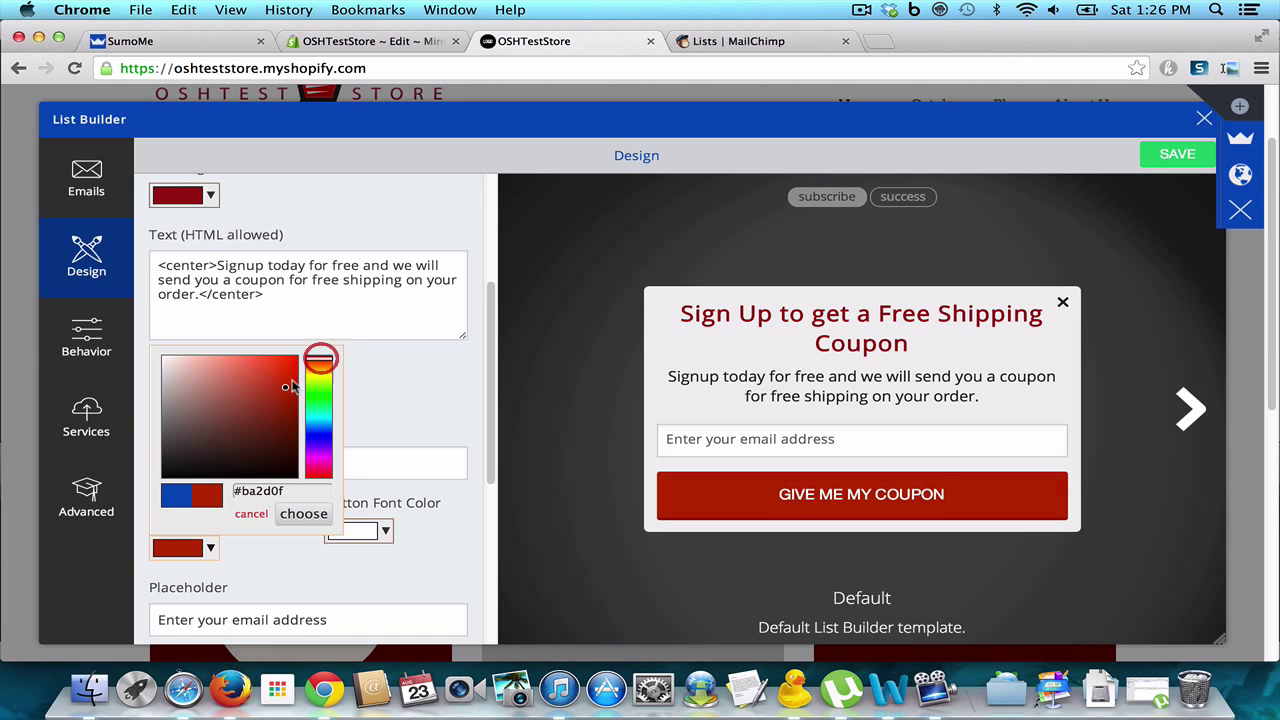
pyautogui.moveTo(289, 391)
pyautogui.mouseDown()
pyautogui.moveTo(238, 430)
pyautogui.moveTo(244, 448)
pyautogui.moveTo(265, 443)
pyautogui.mouseUp()
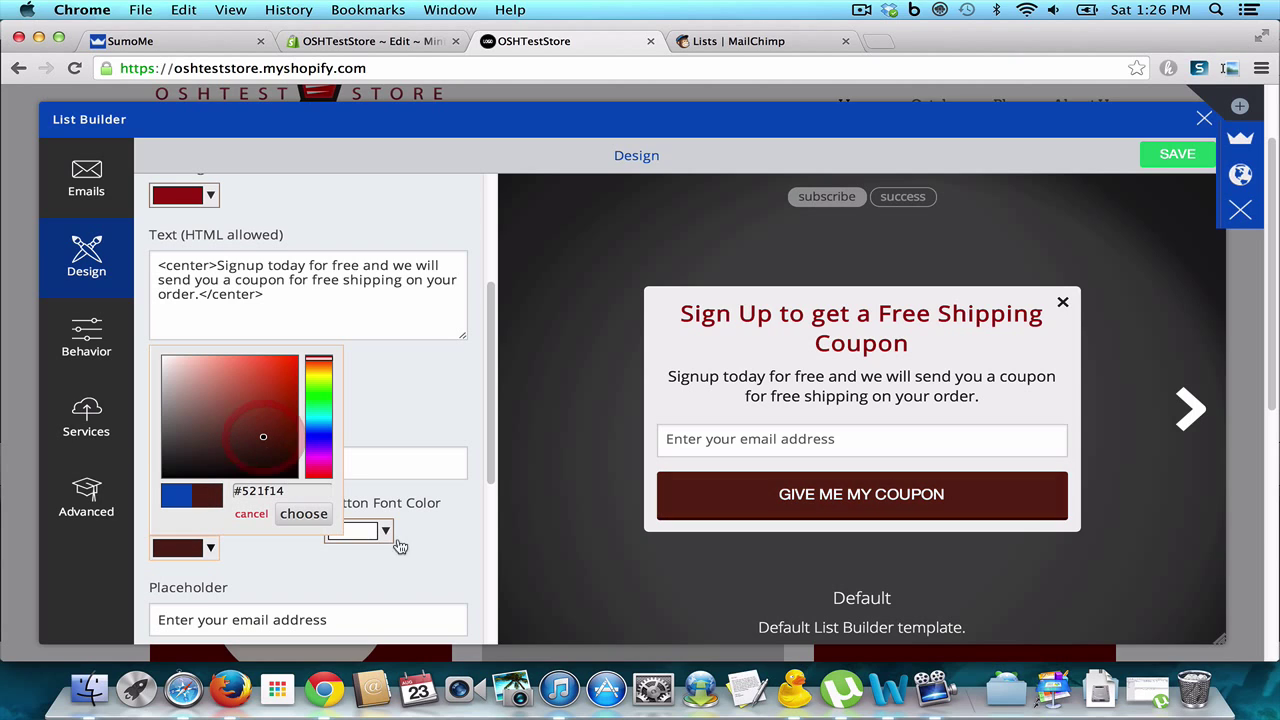
pyautogui.click(303, 513)
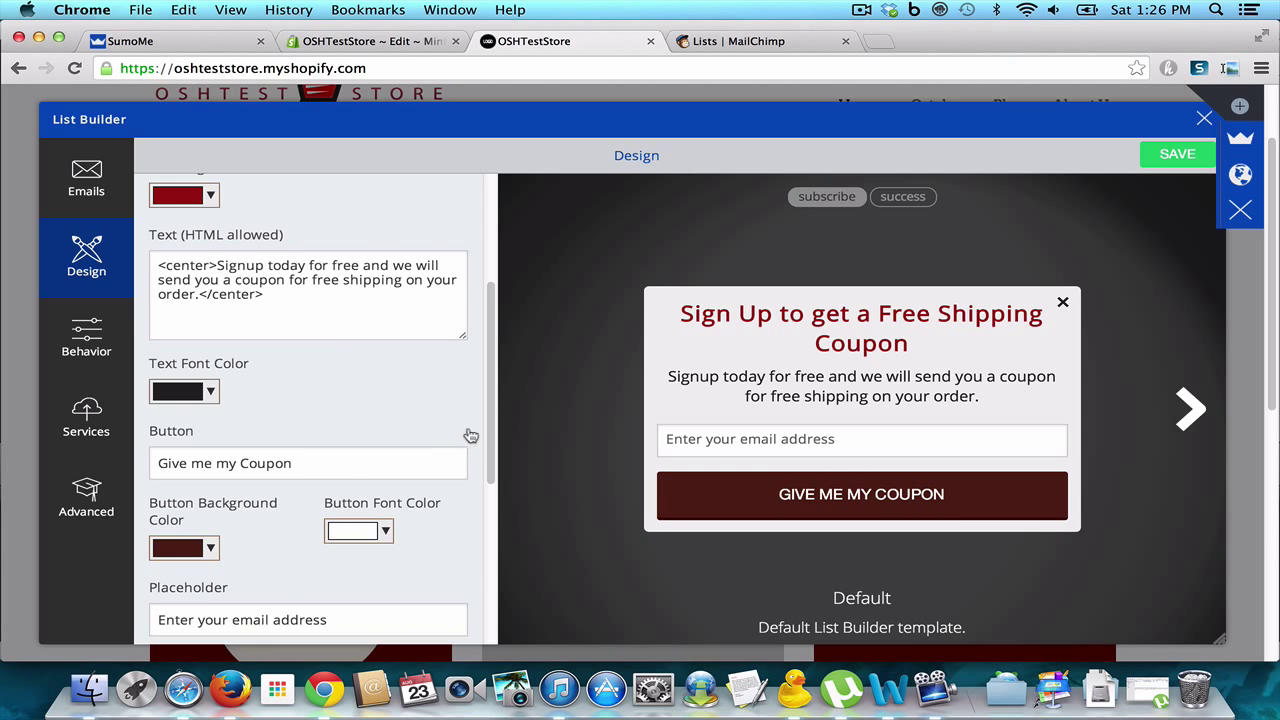
pyautogui.moveTo(491, 434); pyautogui.dragTo(494, 582)
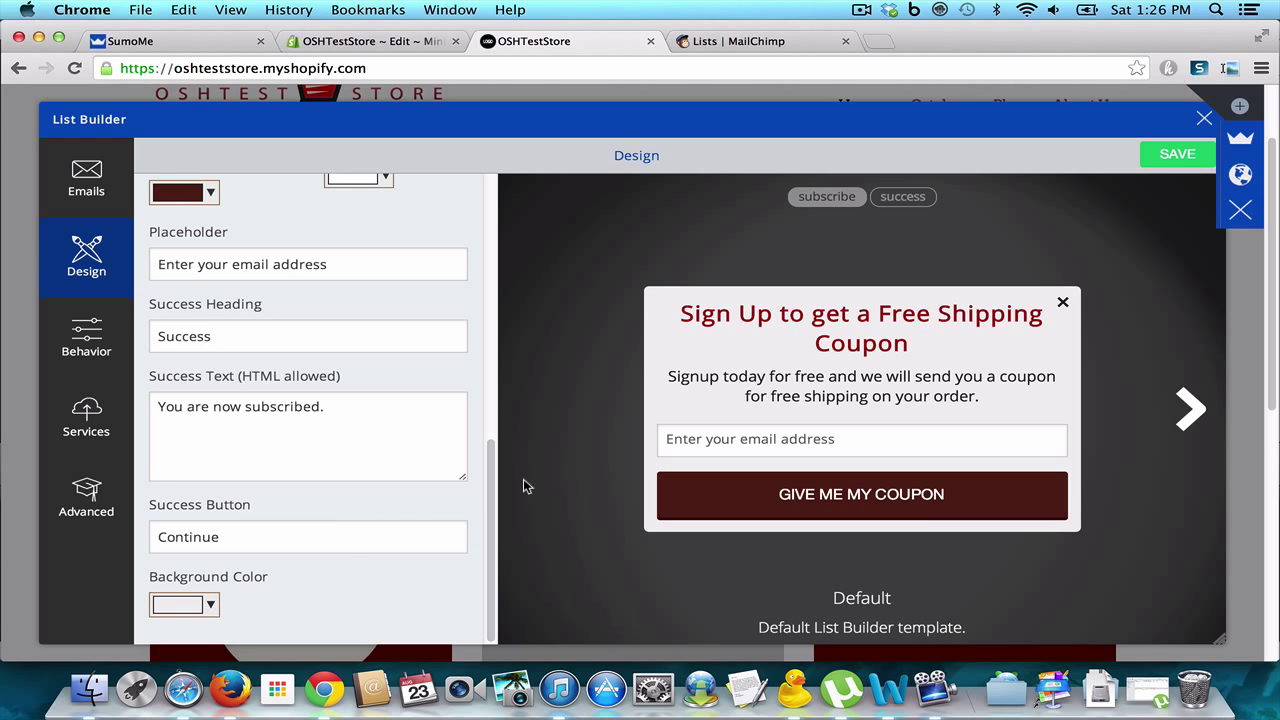
pyautogui.click(1183, 158)
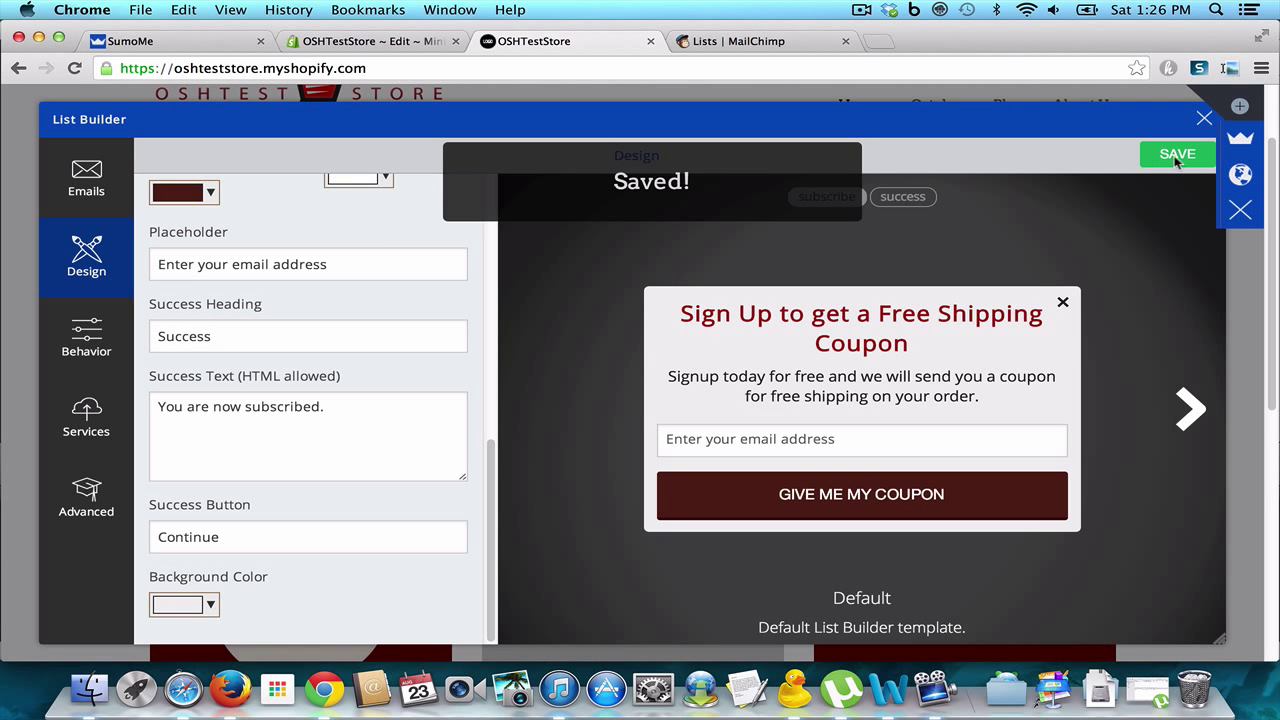
# Step: In Behavior, set the popup frequency to once every 14 days
pyautogui.click(82, 340)
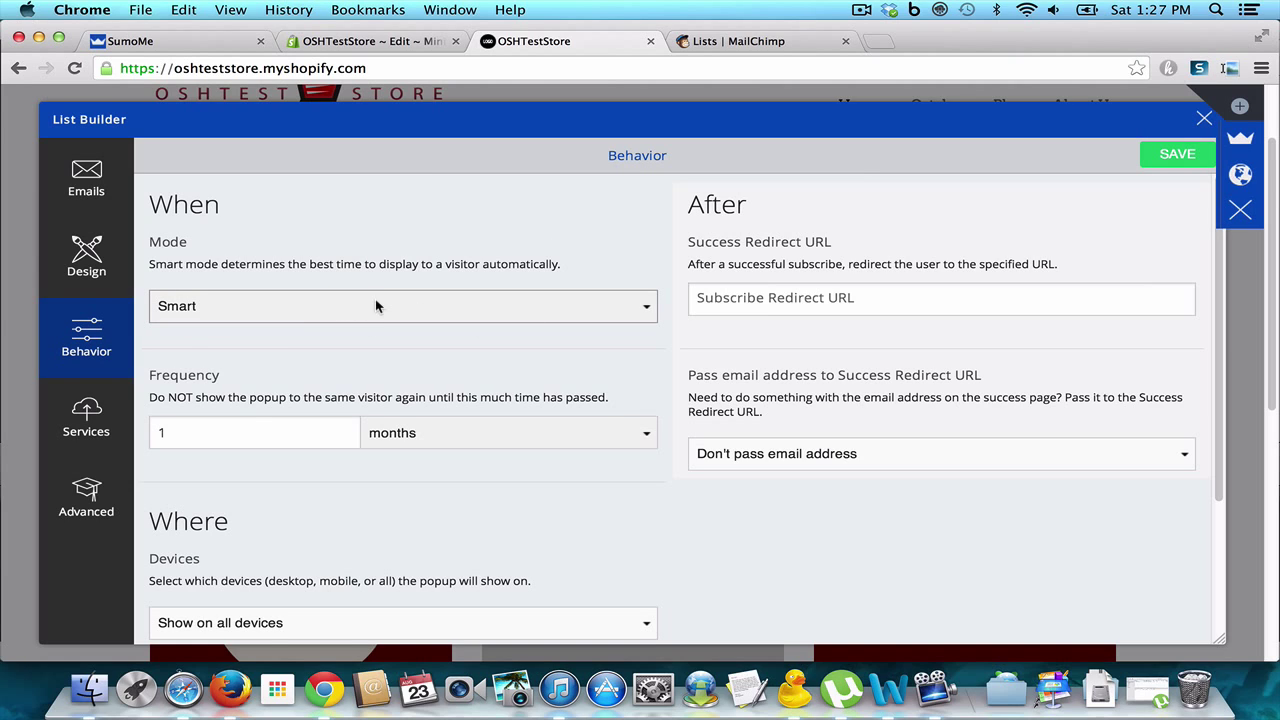
pyautogui.click(229, 428)
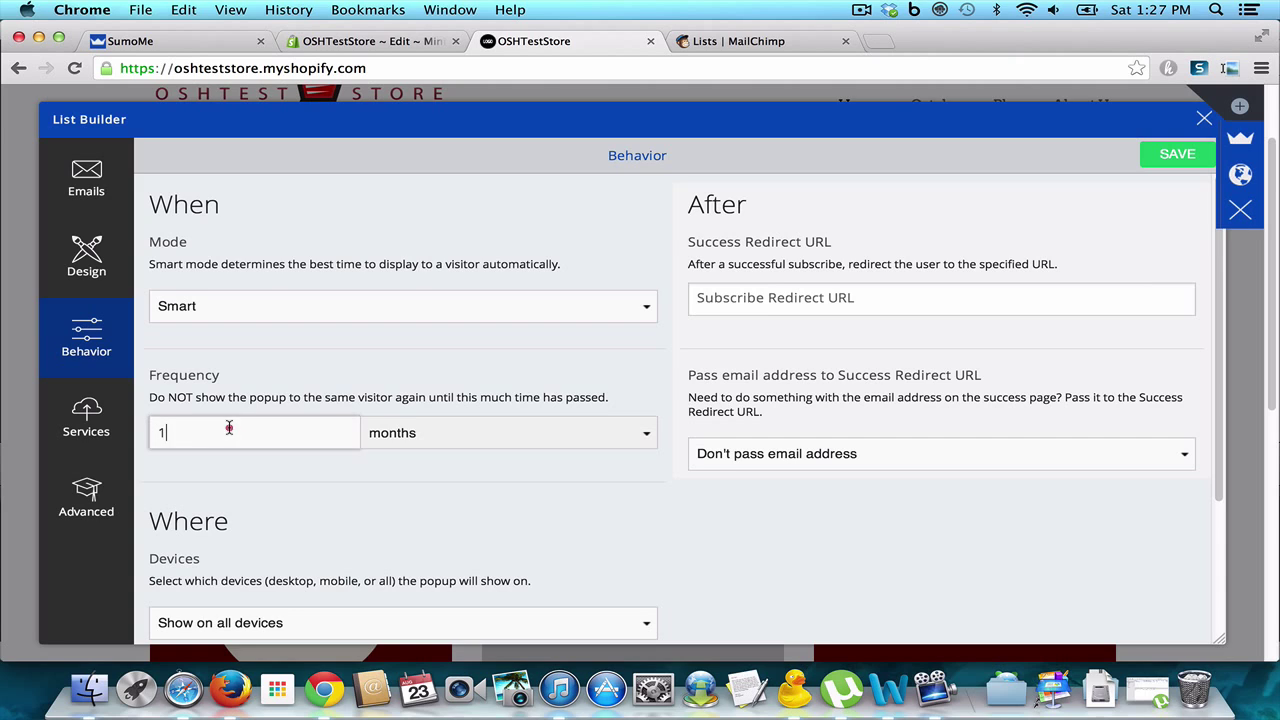
pyautogui.click(622, 433)
pyautogui.click(606, 414)
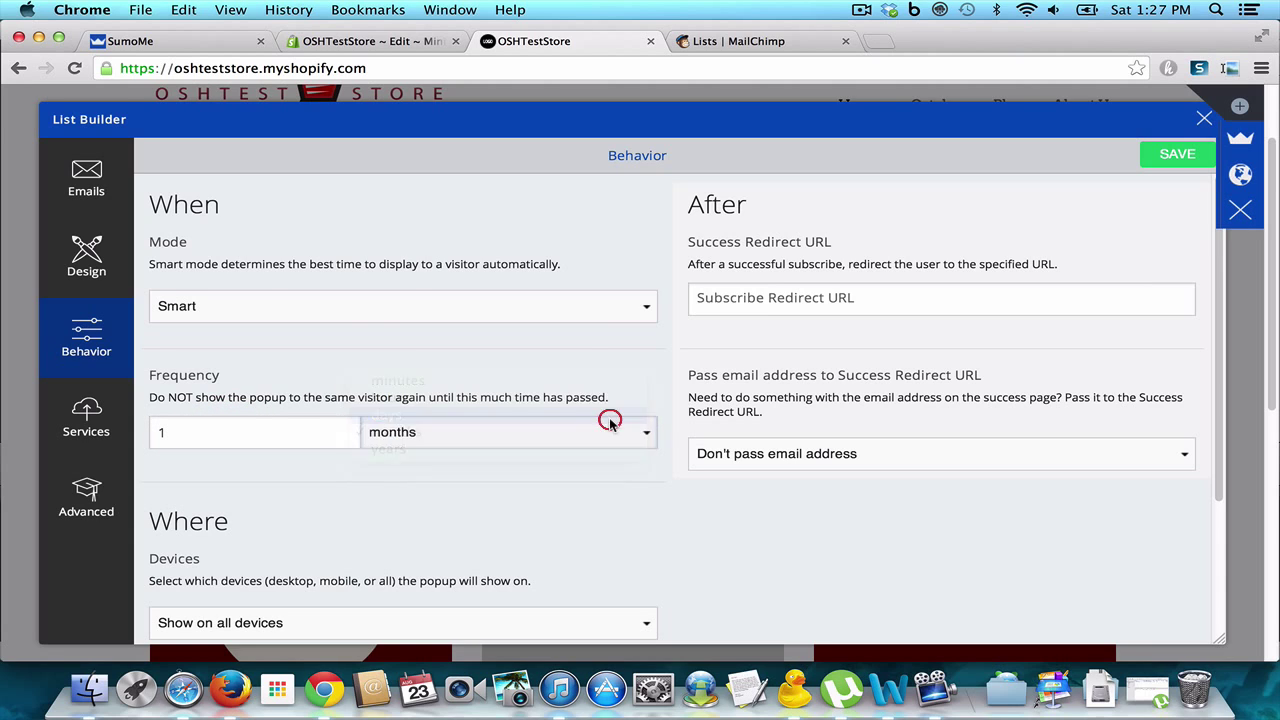
pyautogui.click(277, 440)
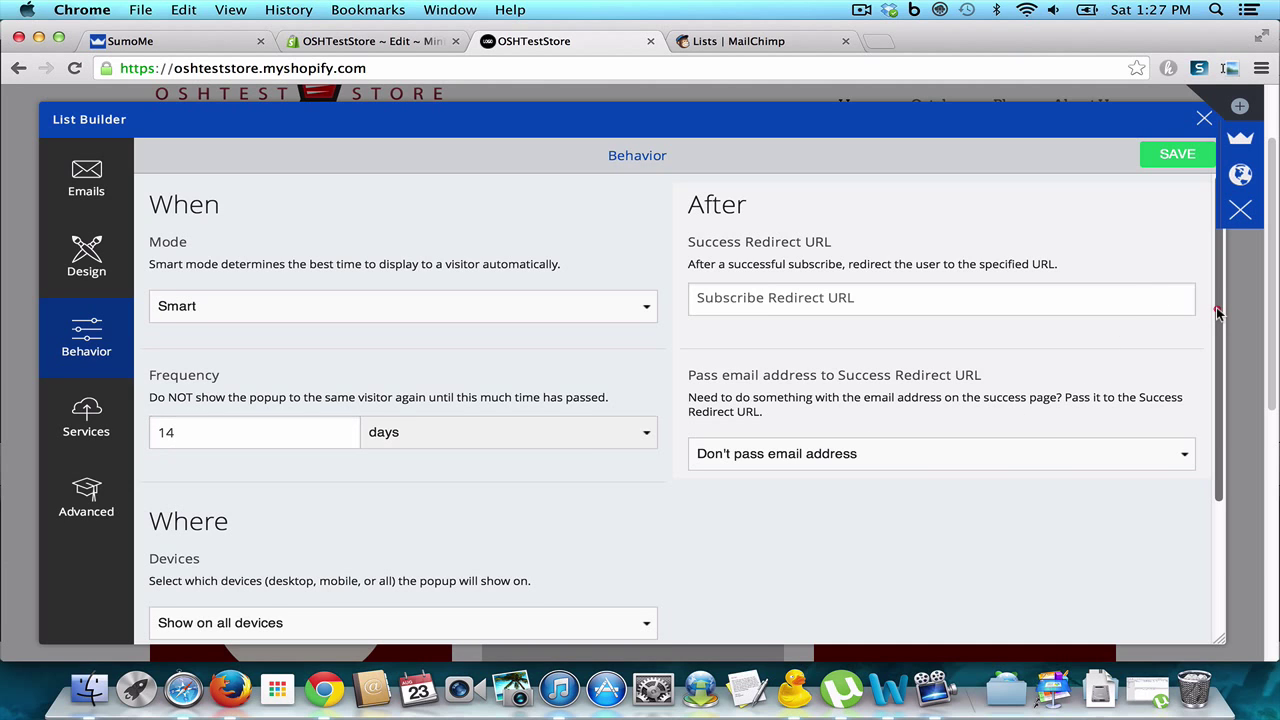
# Step: Save the behaviour settings and bring up the email Services list
pyautogui.moveTo(1218, 314); pyautogui.dragTo(1204, 469)
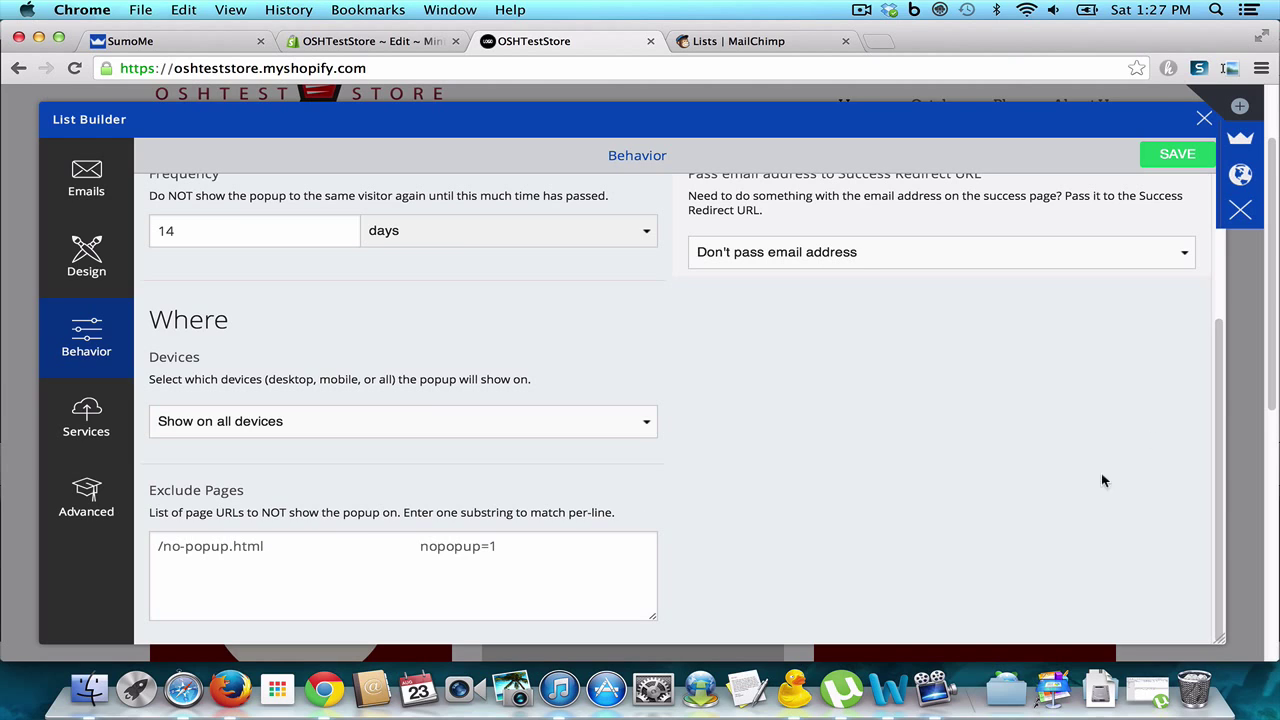
pyautogui.click(1174, 154)
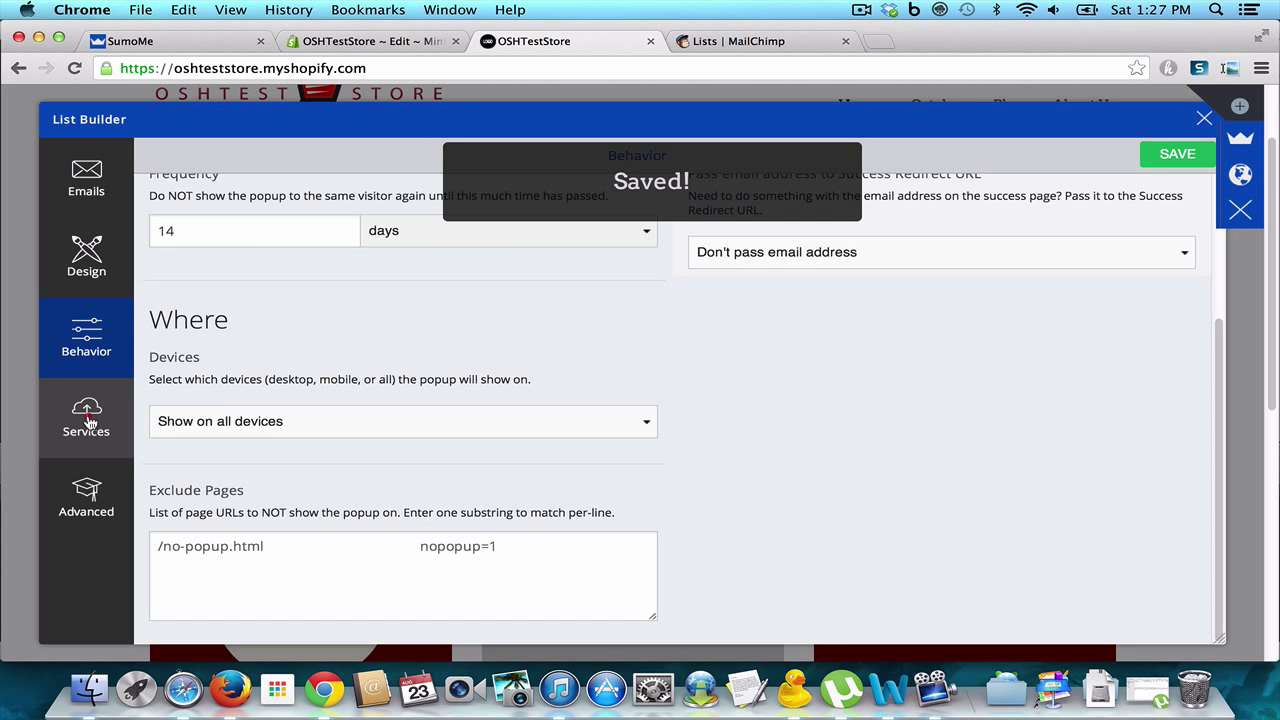
pyautogui.click(87, 422)
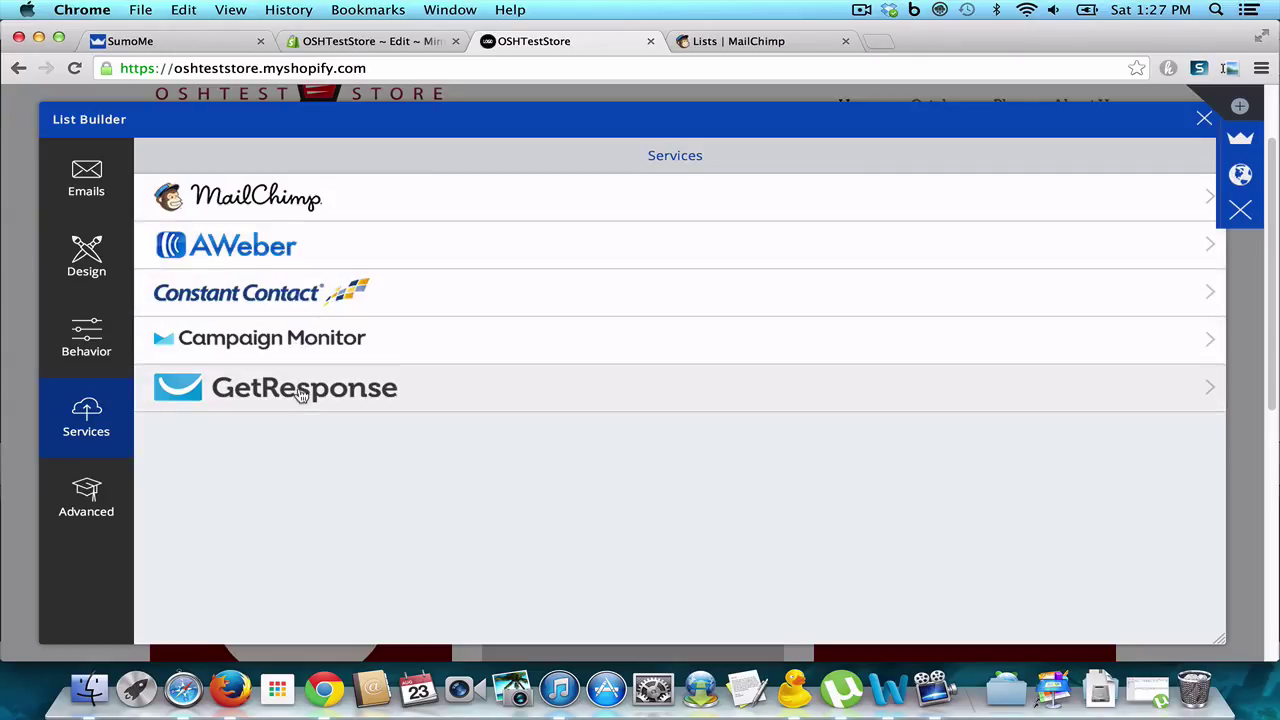
# Step: Connect MailChimp by logging in to the account and authorising SumoMe
pyautogui.click(272, 205)
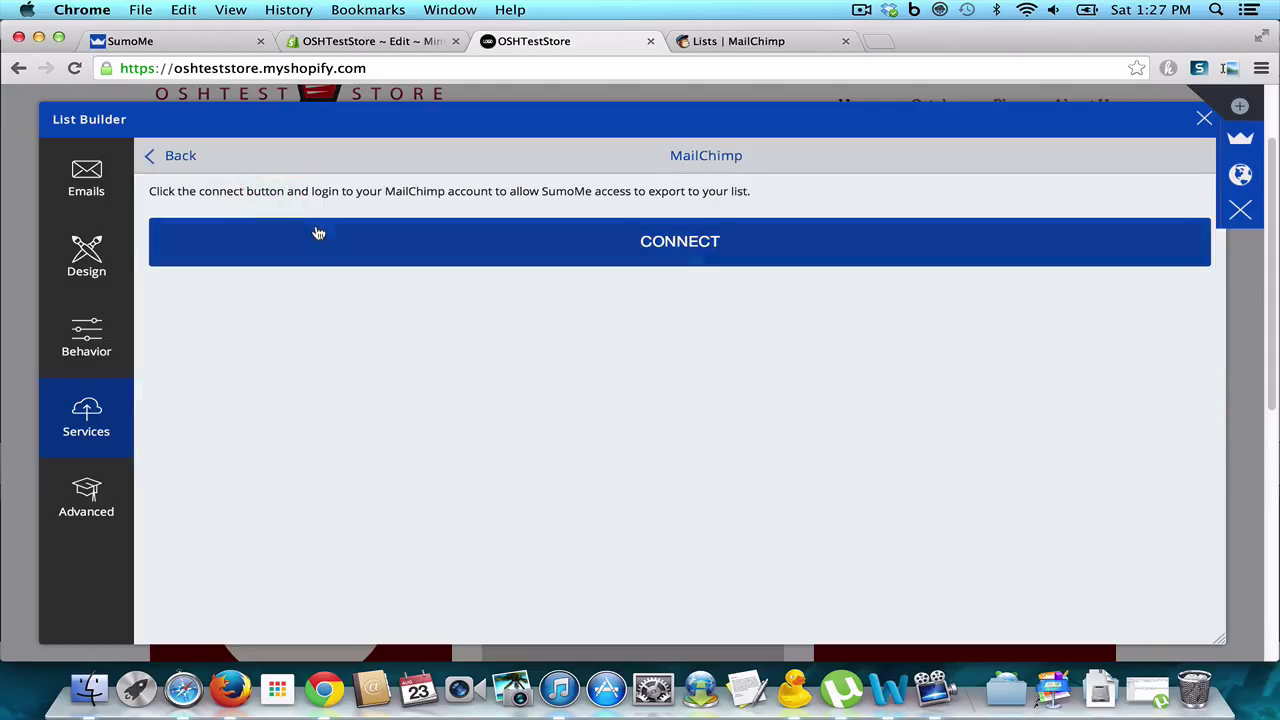
pyautogui.click(519, 250)
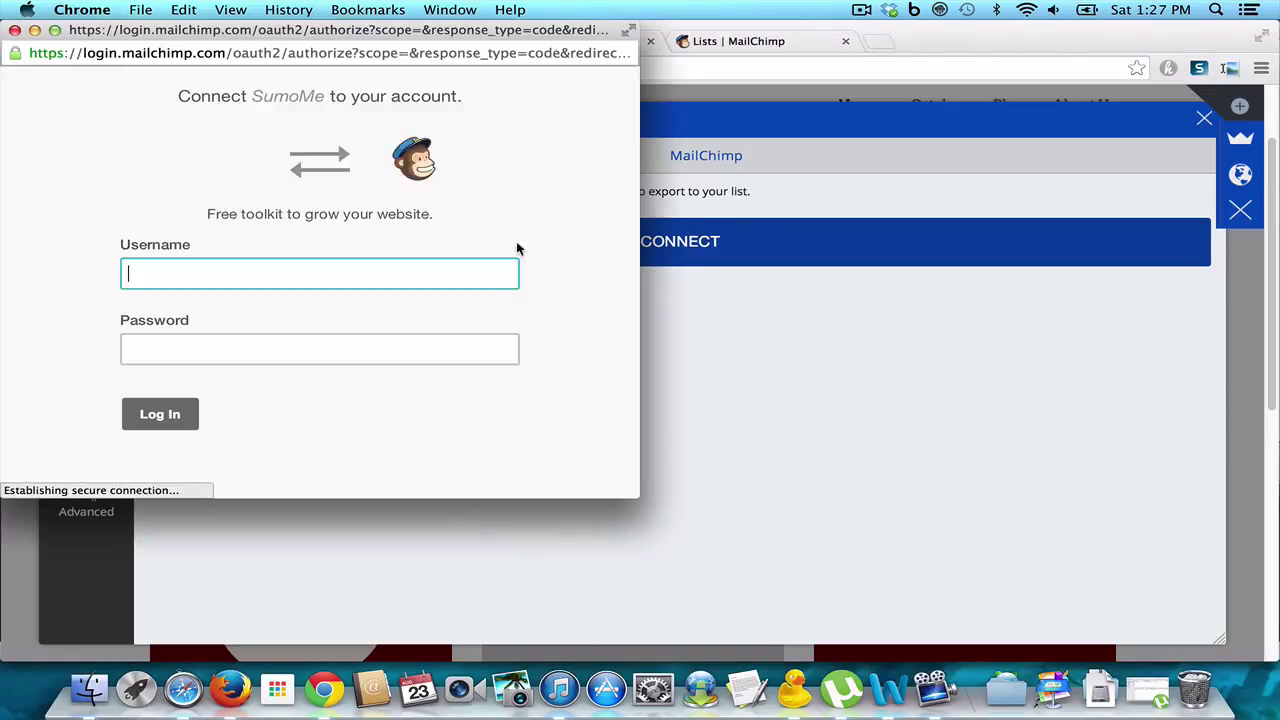
pyautogui.write('username')
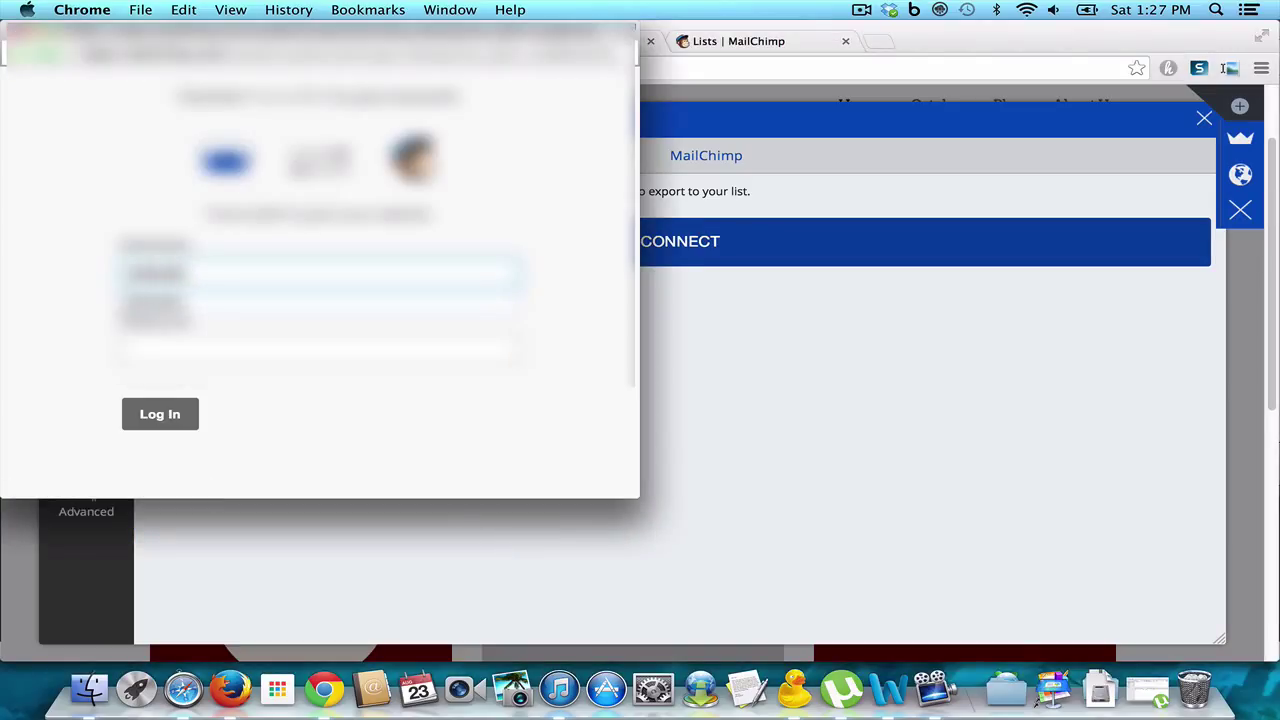
pyautogui.click(318, 348)
pyautogui.write('password')
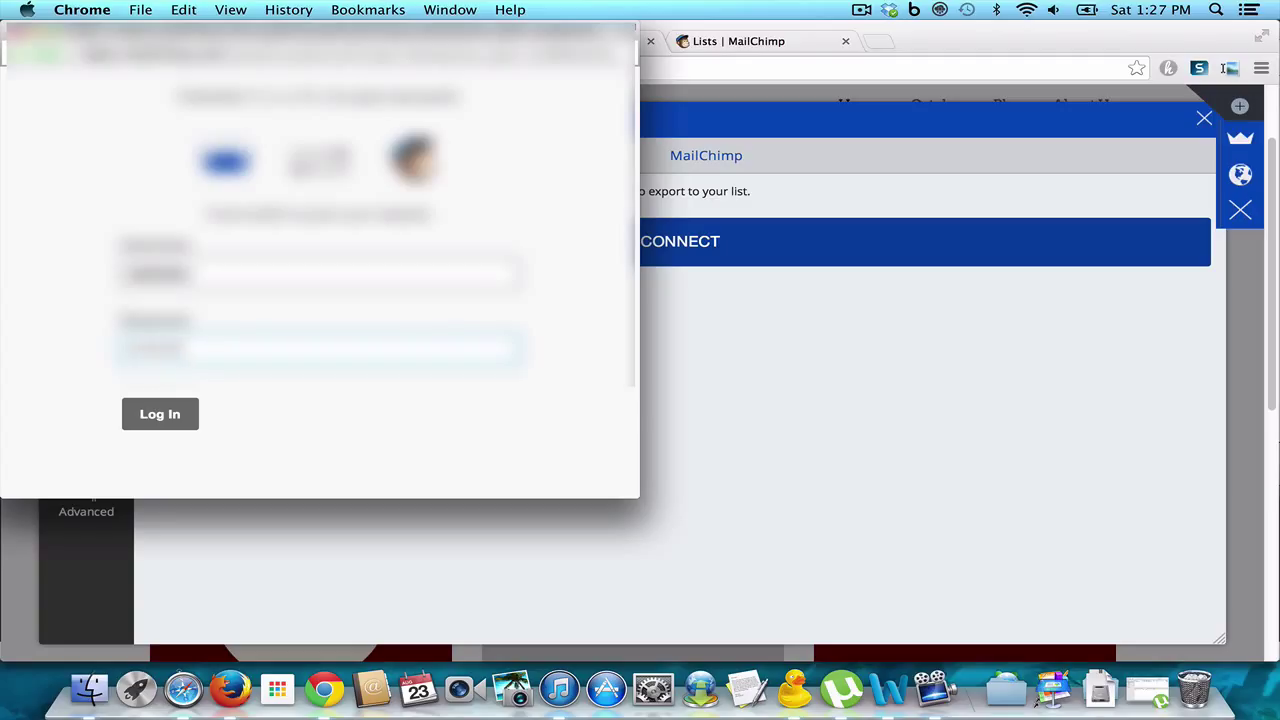
pyautogui.click(174, 412)
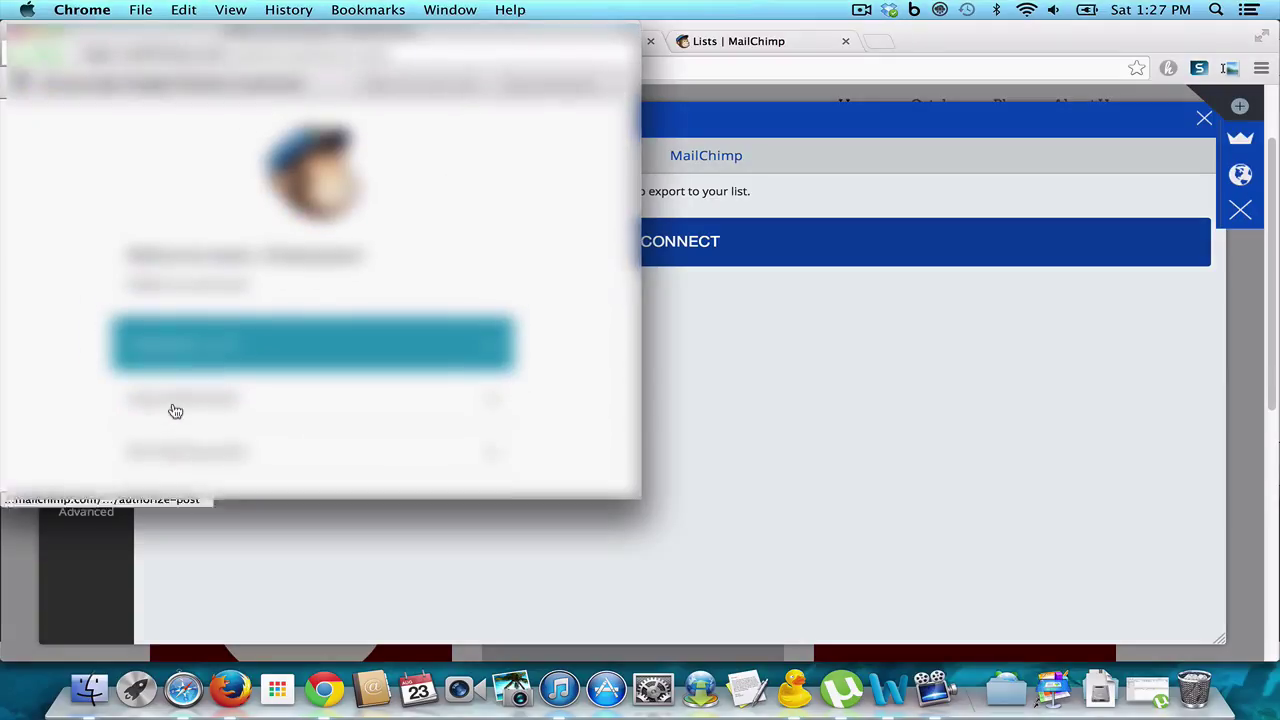
pyautogui.click(243, 367)
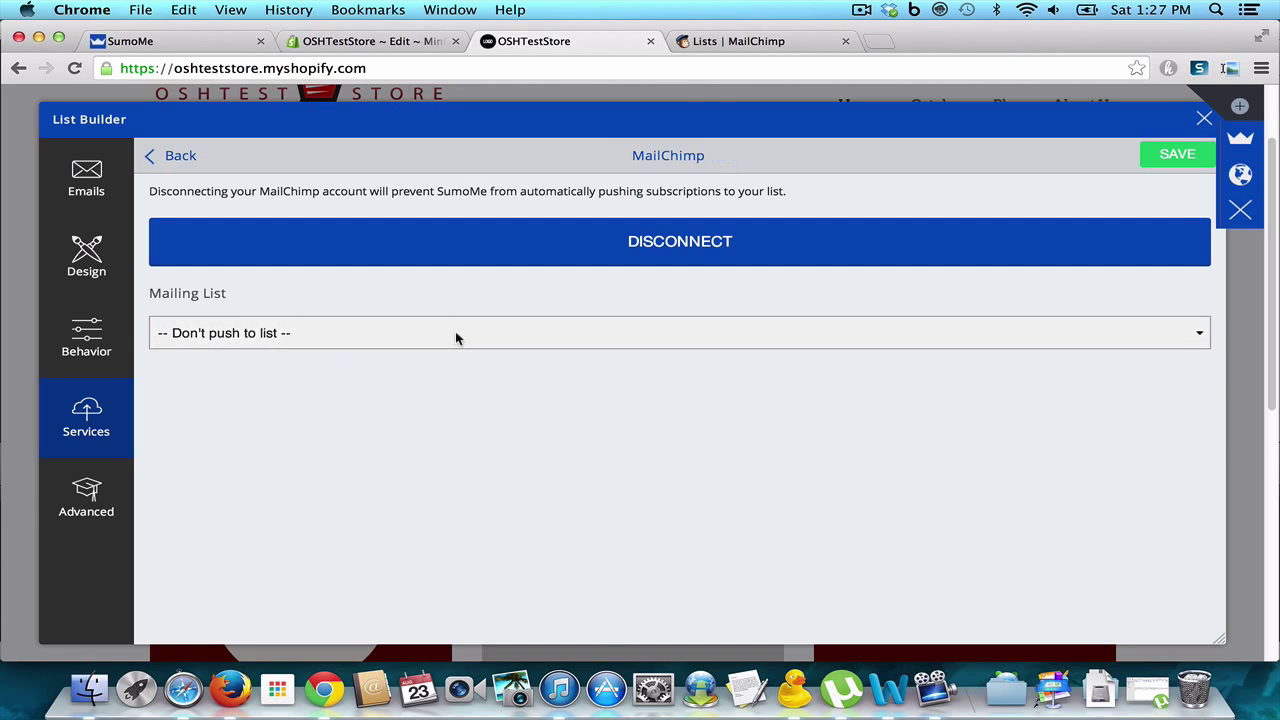
# Step: Choose the Test Store Email mailing list, save, and show the Advanced settings
pyautogui.click(543, 332)
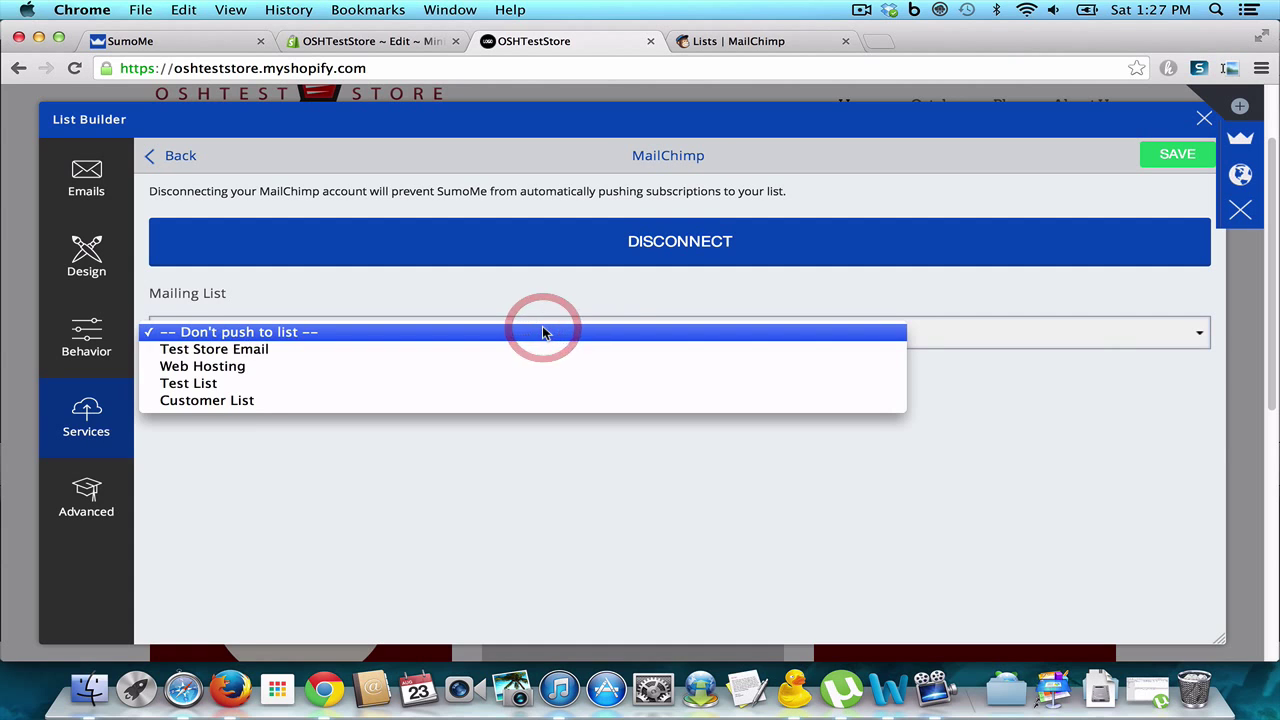
pyautogui.click(495, 350)
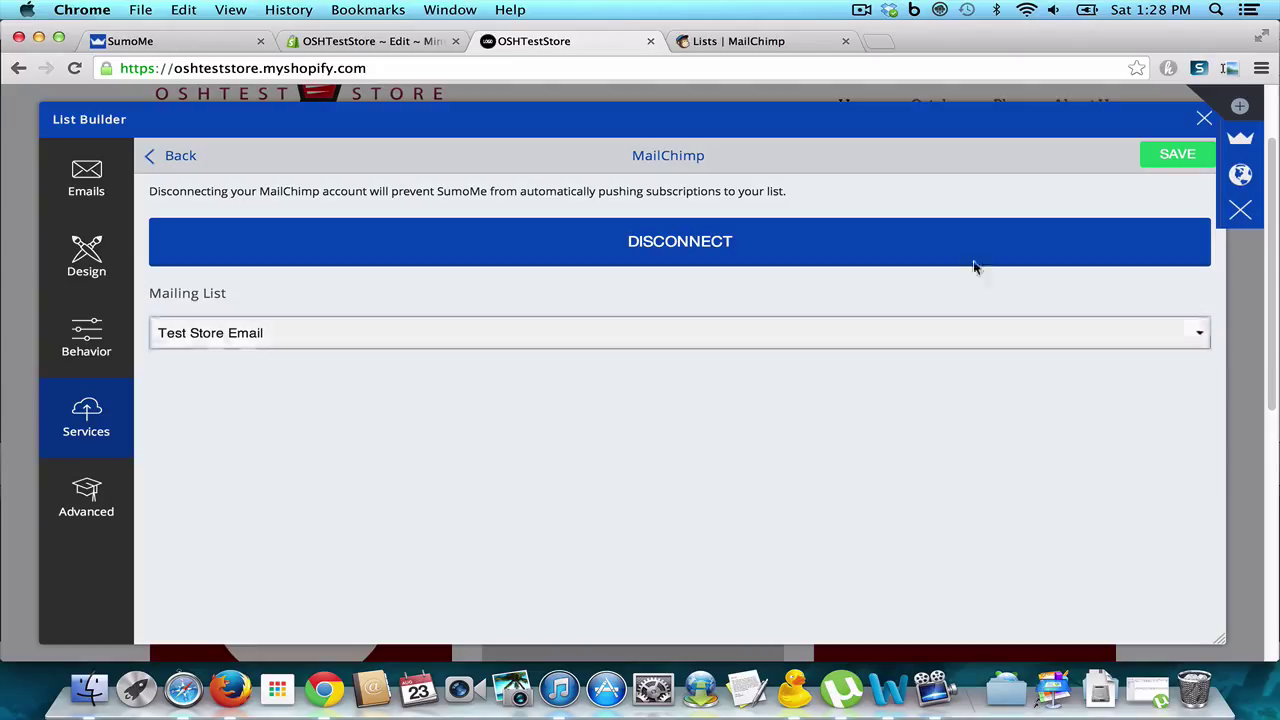
pyautogui.click(1160, 158)
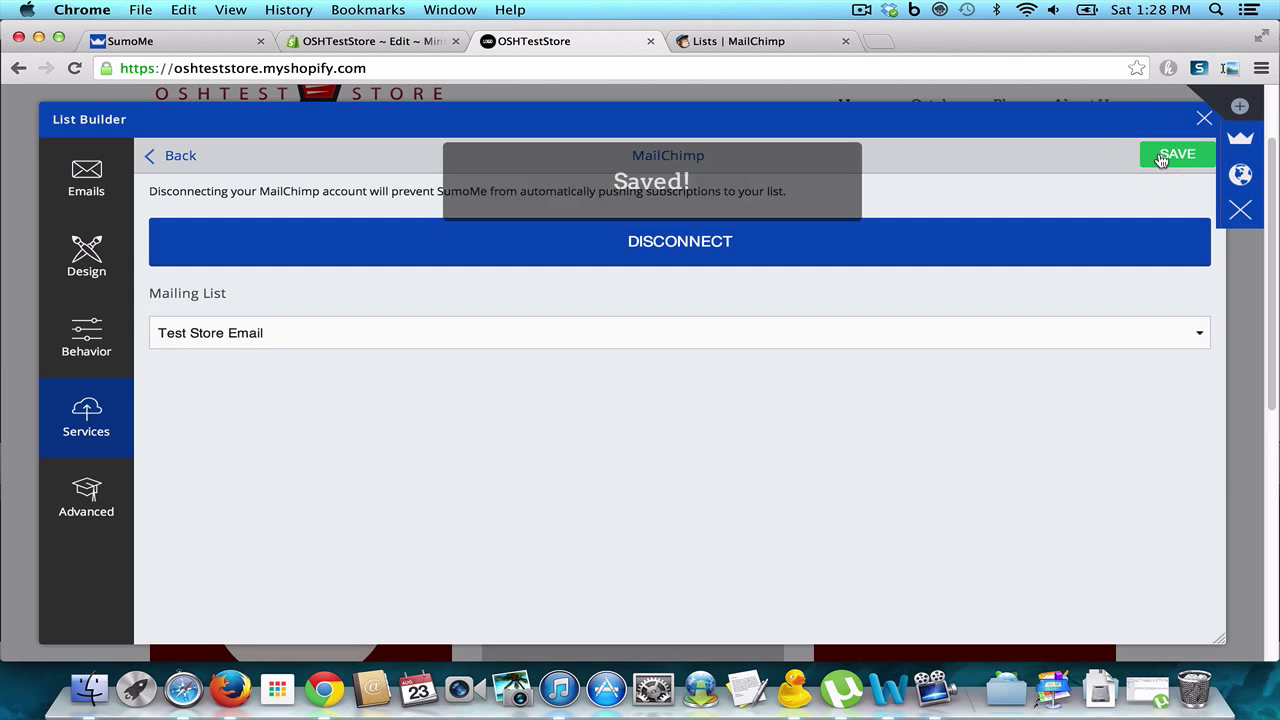
pyautogui.click(105, 485)
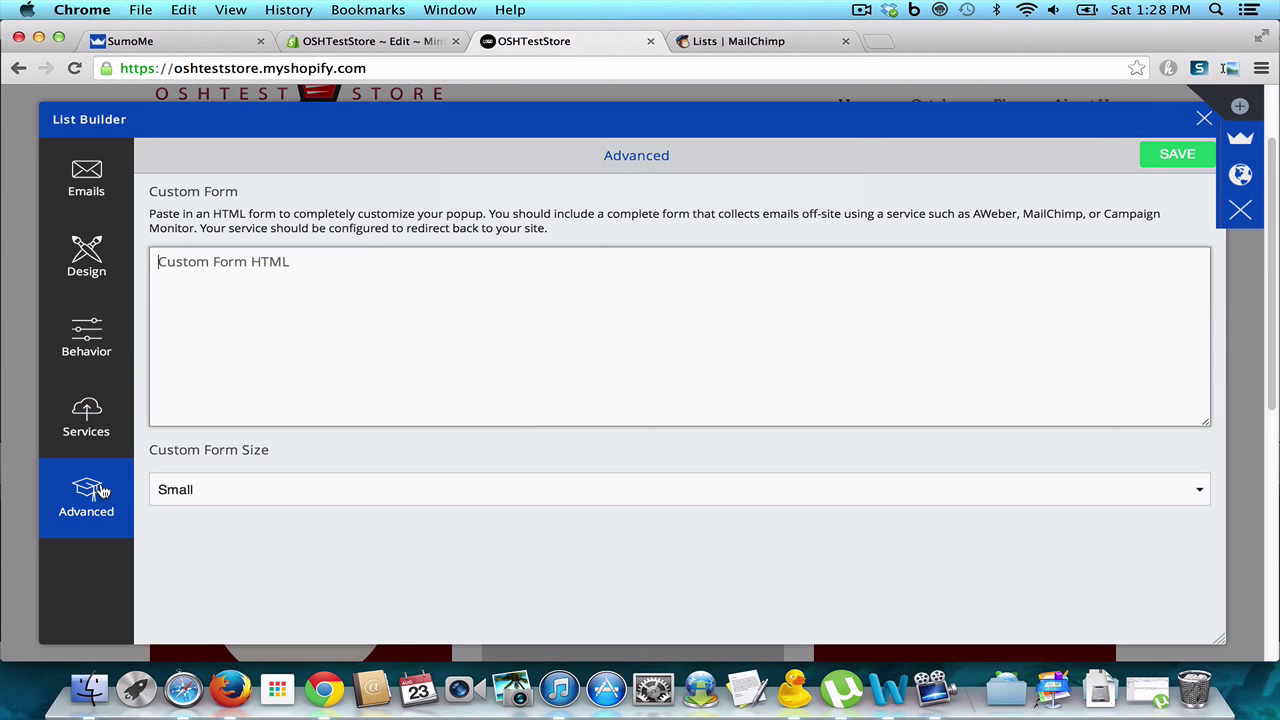
# Step: View the Emails stats, close List Builder, and open SumoMe settings
pyautogui.click(92, 180)
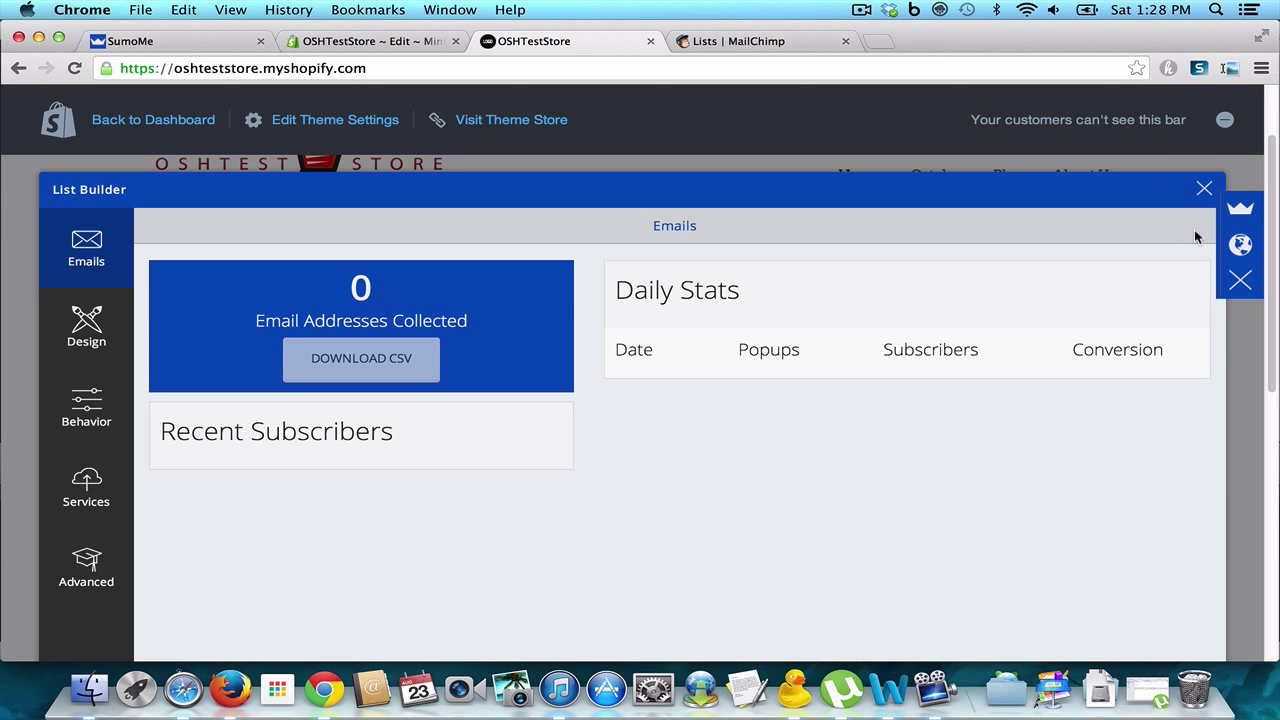
pyautogui.click(1240, 215)
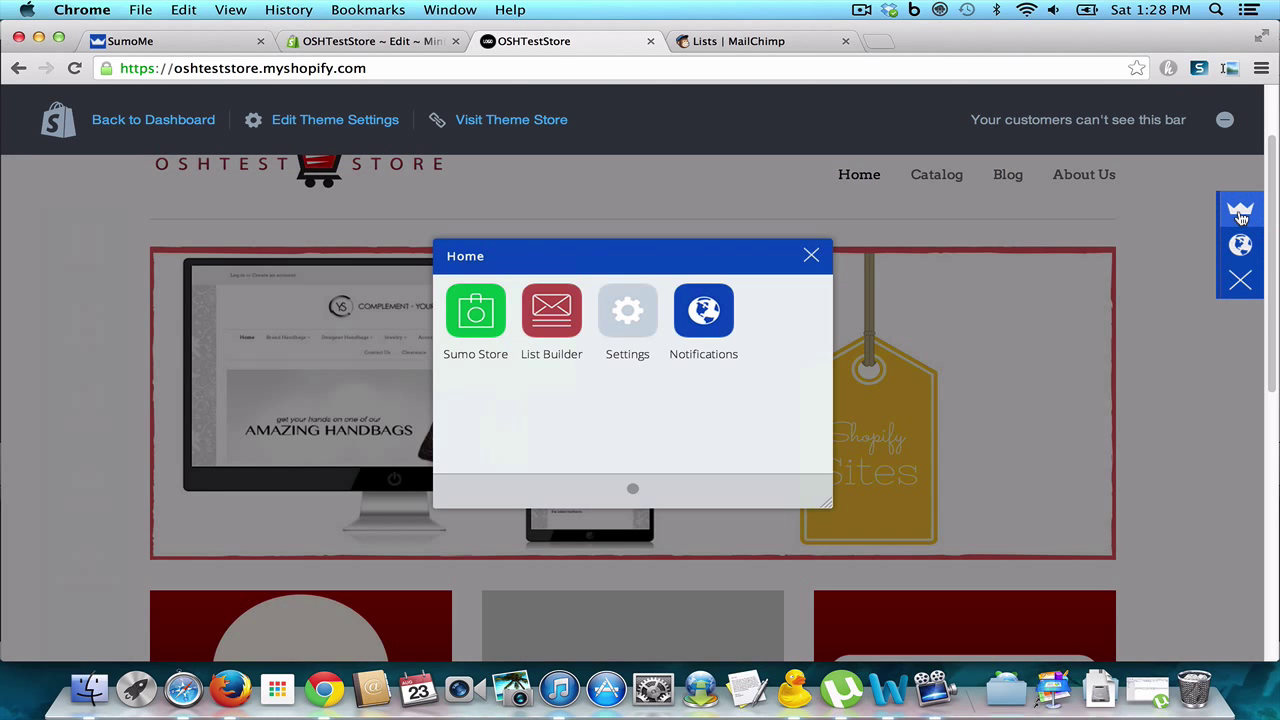
pyautogui.click(641, 319)
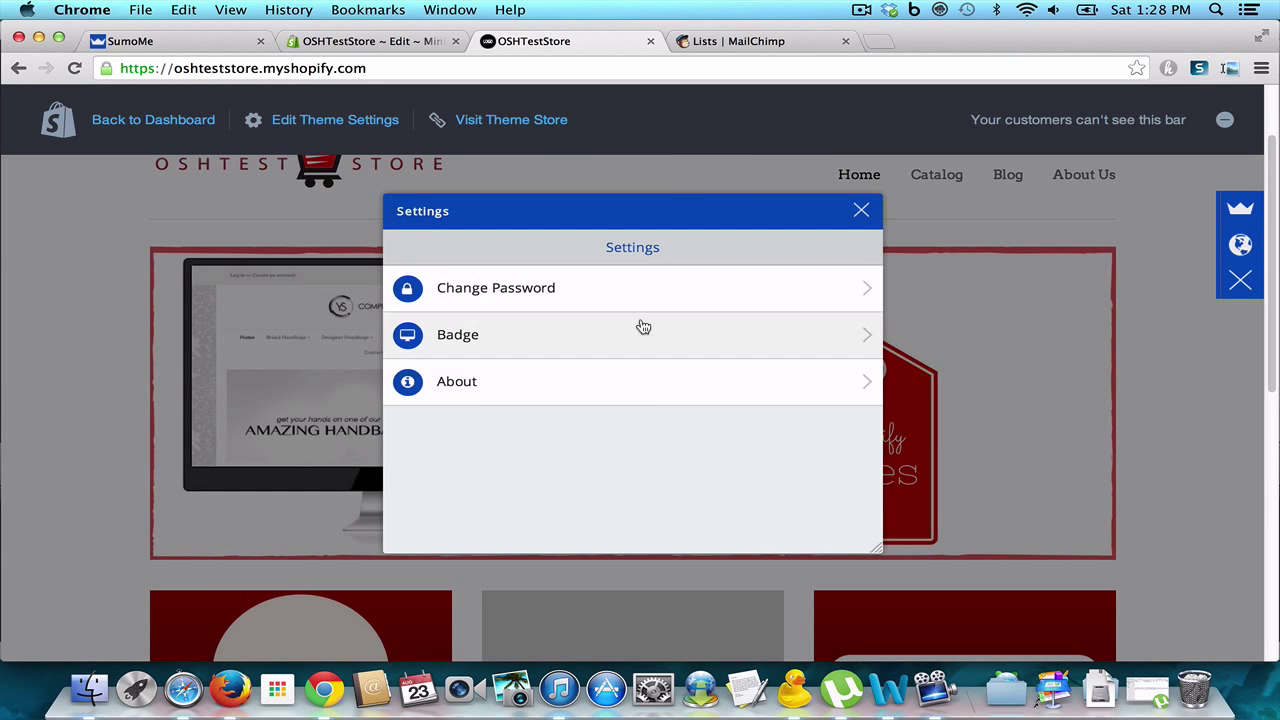
# Step: Move the SumoMe badge to Bottom right, save, and close the settings
pyautogui.click(643, 332)
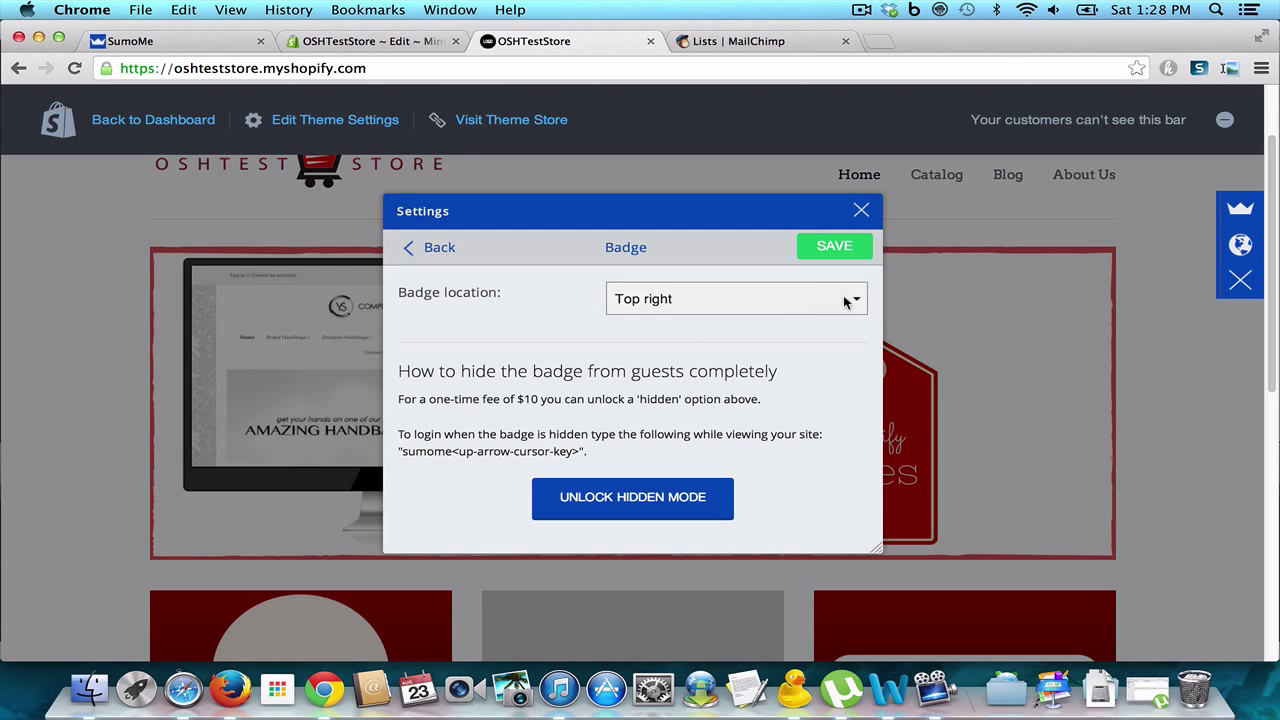
pyautogui.click(844, 303)
pyautogui.click(831, 331)
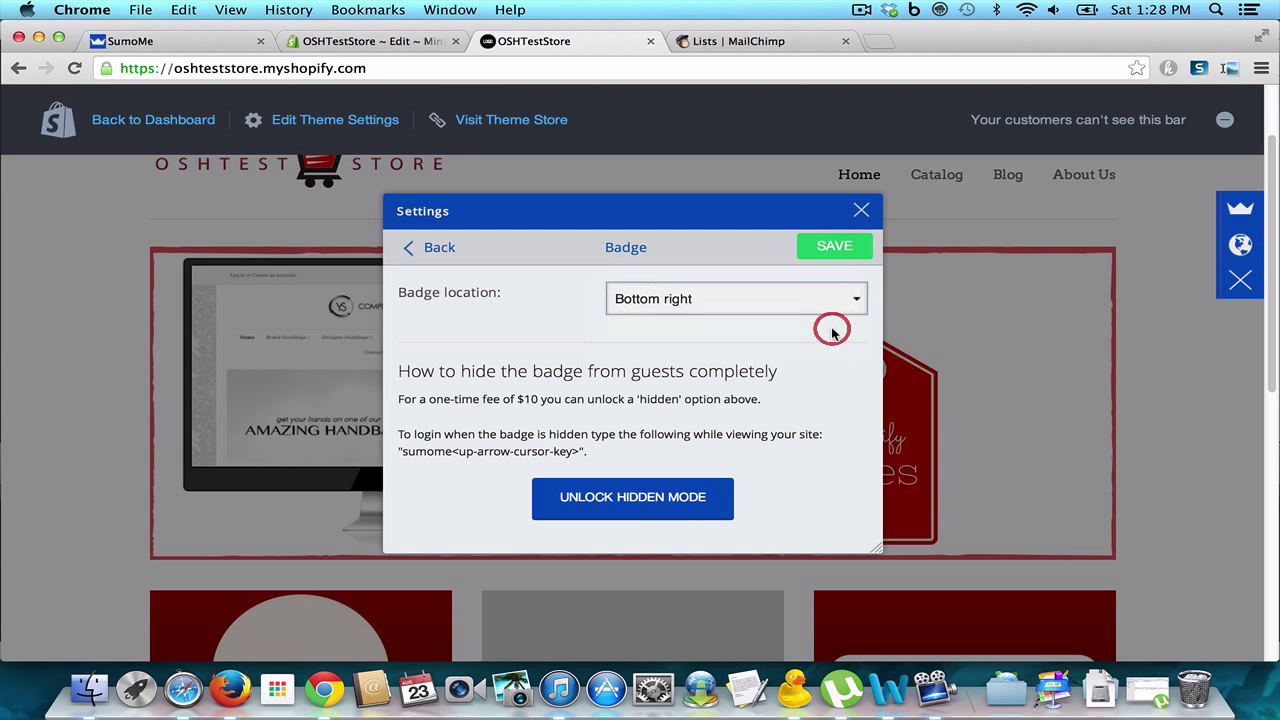
pyautogui.click(831, 248)
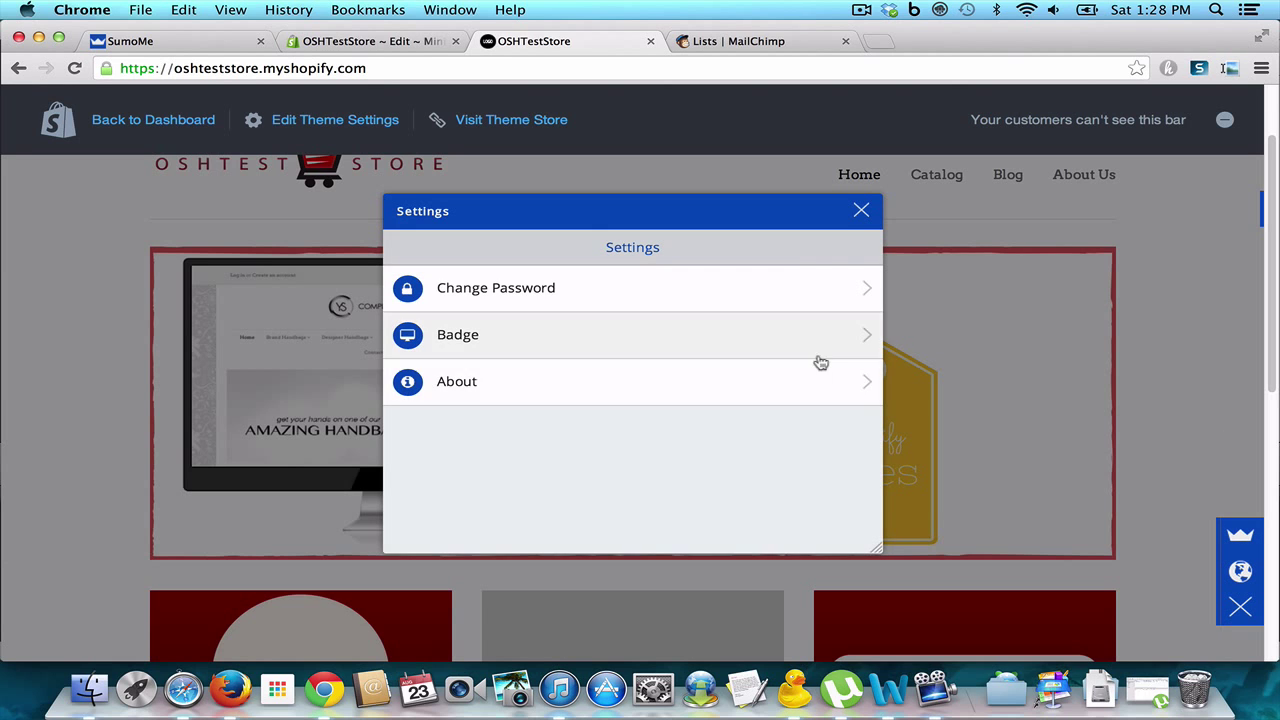
pyautogui.click(864, 213)
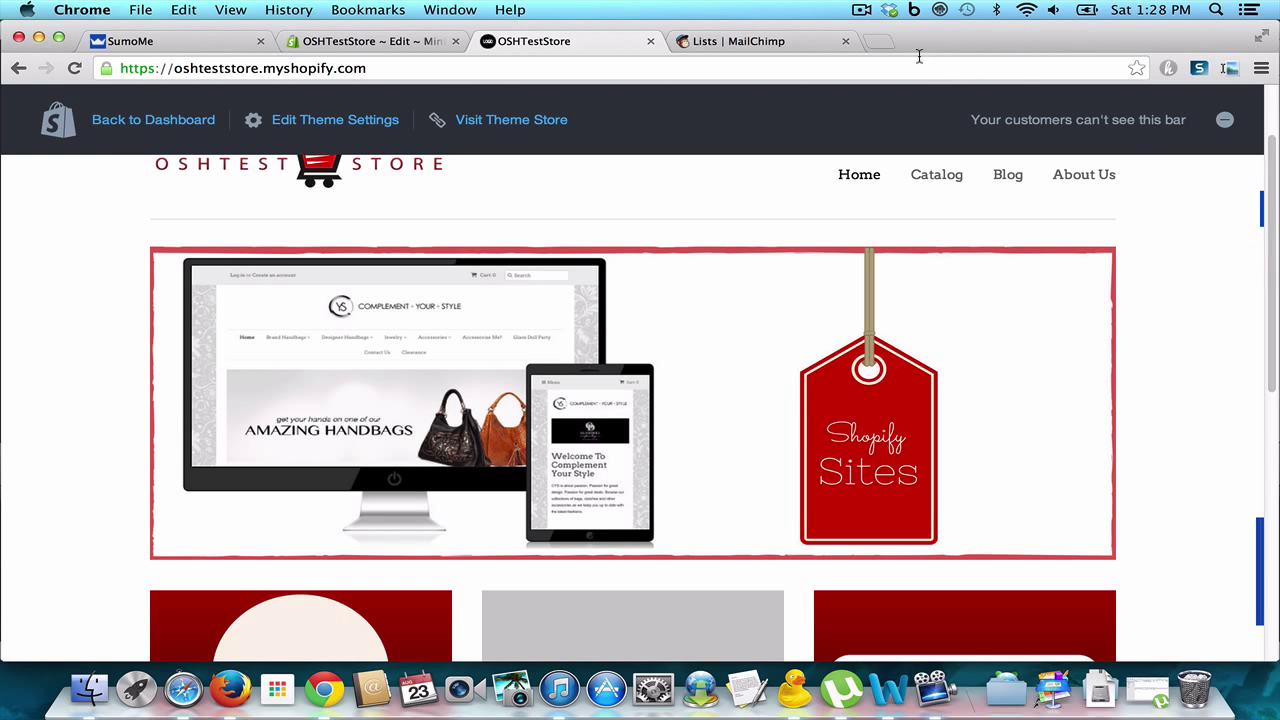
# Step: Close the store preview and logged-out tabs, then load oshteststore.myshopify.com in a new tab
pyautogui.click(359, 72)
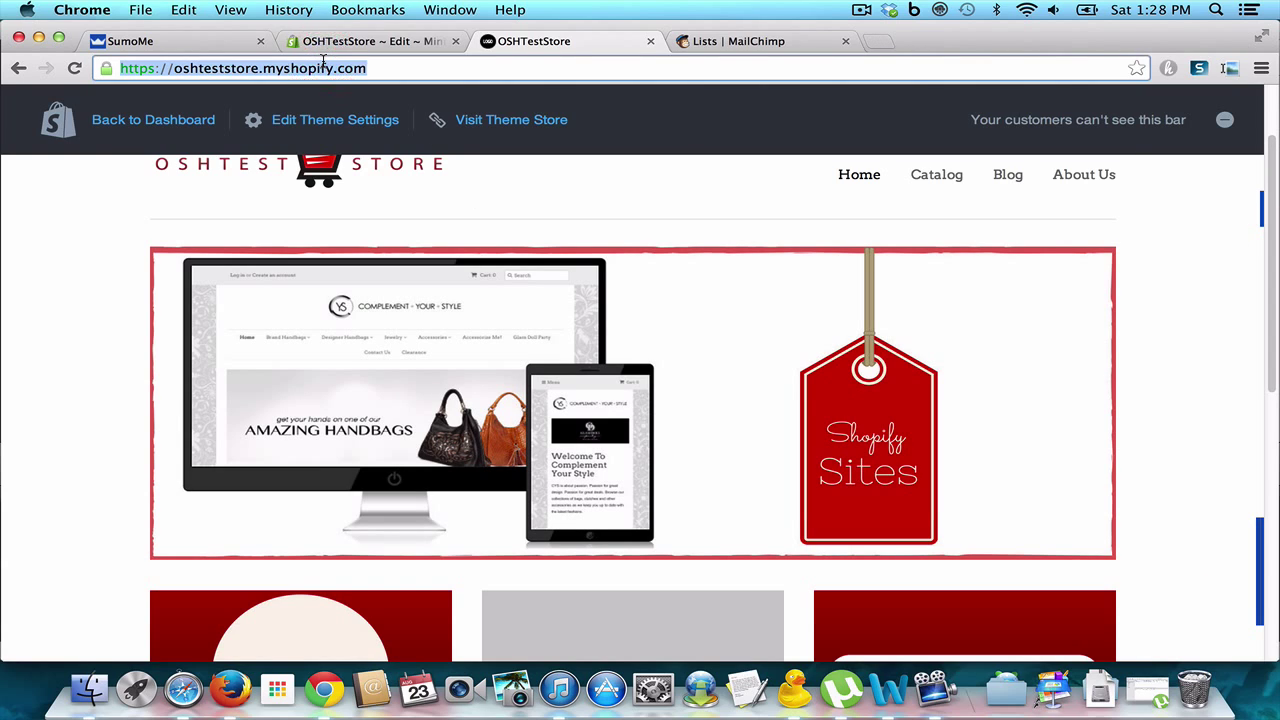
pyautogui.press('super+w')
pyautogui.click(510, 40)
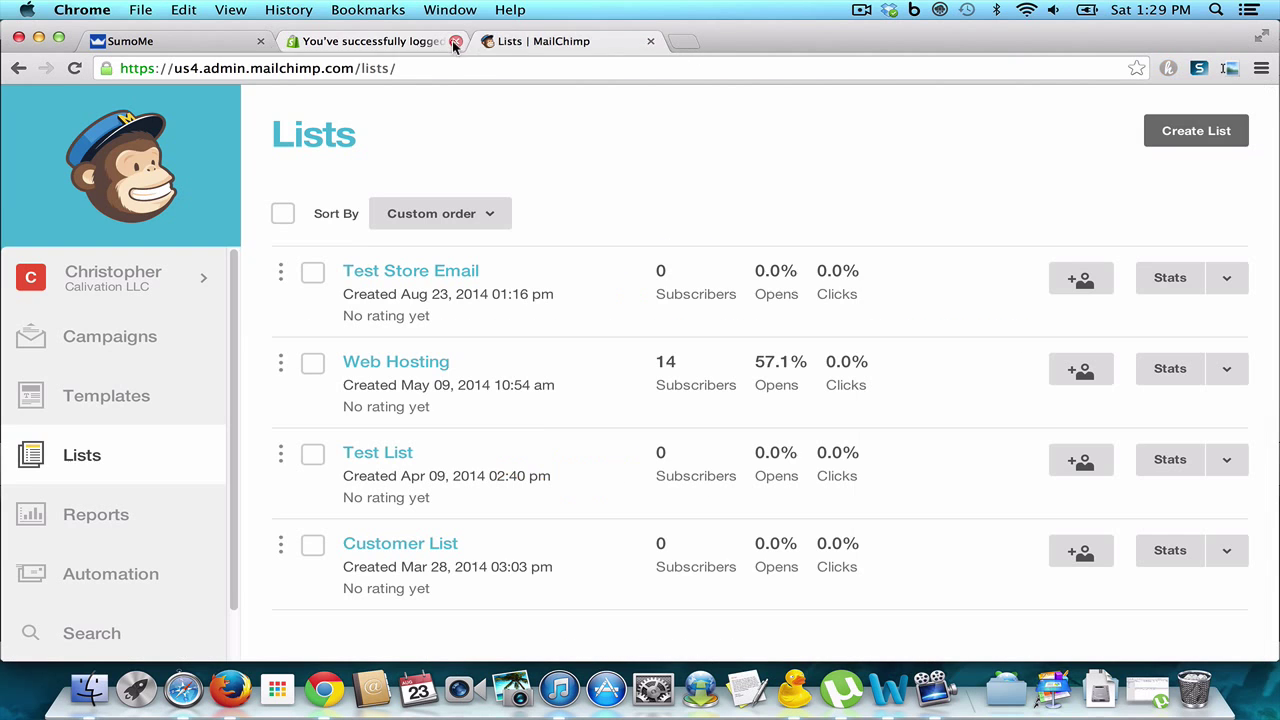
pyautogui.click(455, 41)
pyautogui.click(495, 38)
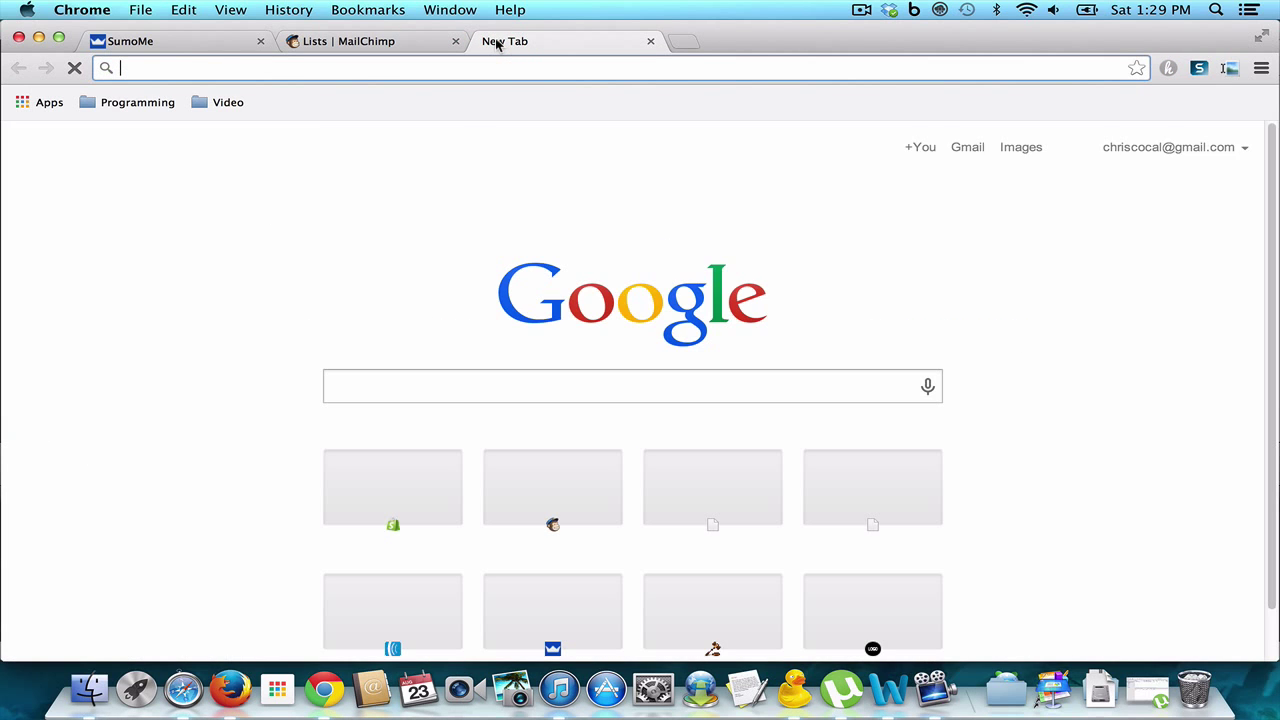
pyautogui.write('oshteststore.myshopify.com')
pyautogui.press('Return')
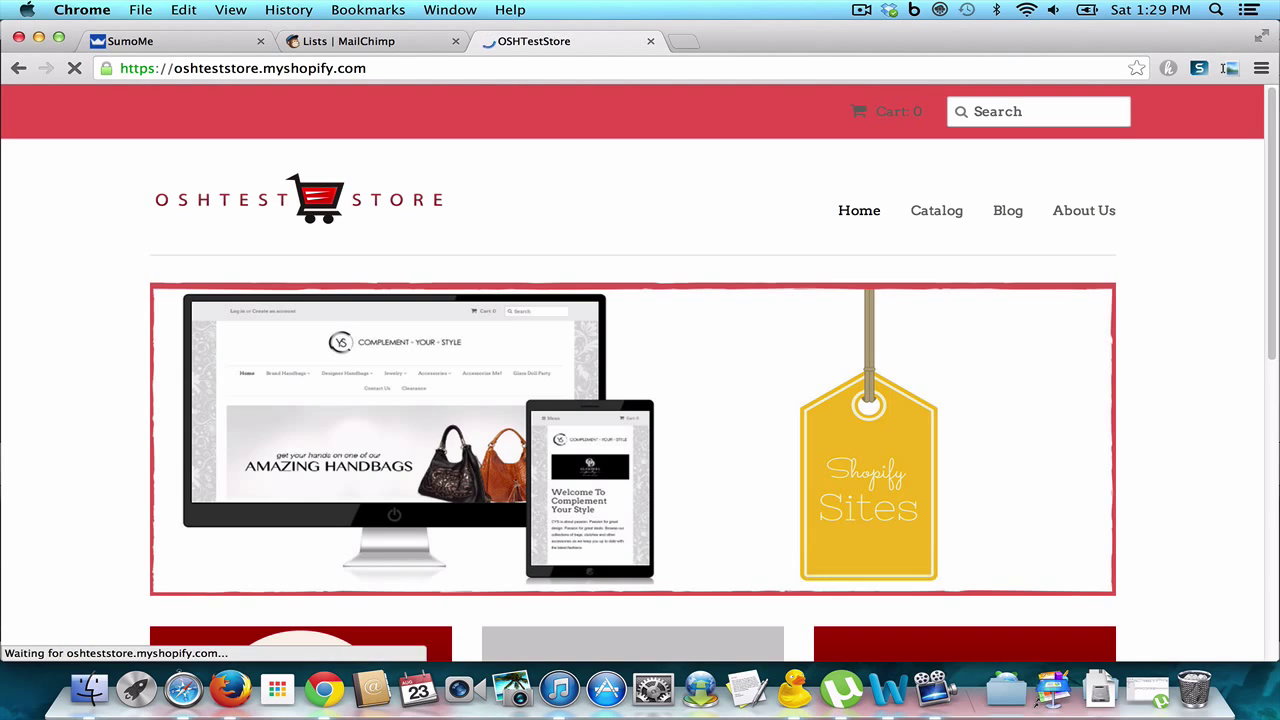
# Step: Dismiss the SumoMe side widget and open the Catalog page showing the coupon popup
pyautogui.scroll(-6, 1243, 400)
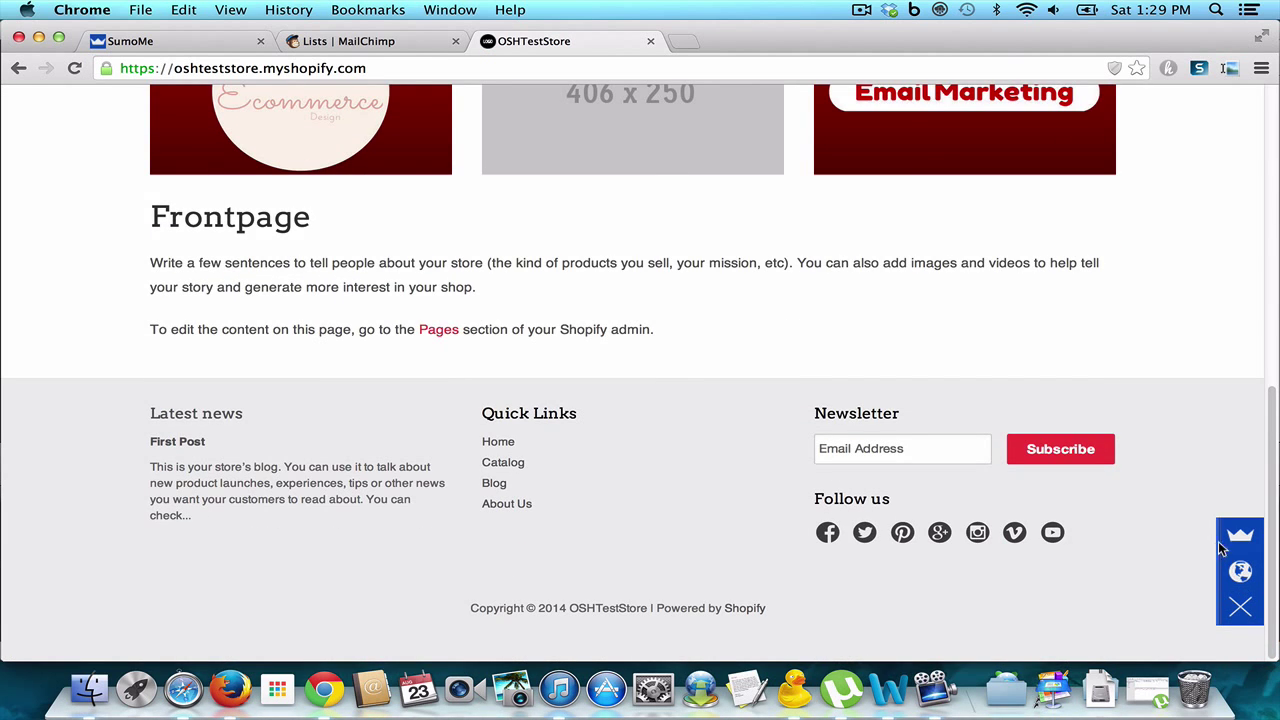
pyautogui.click(1240, 607)
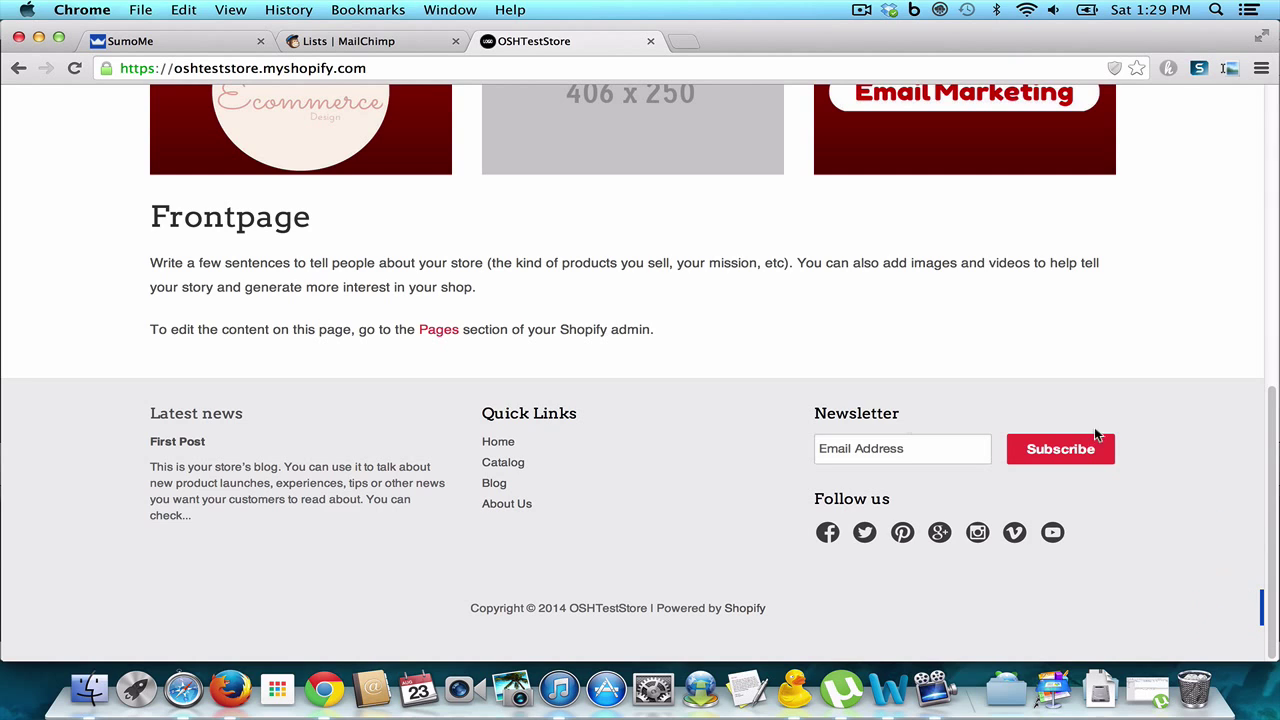
pyautogui.click(503, 462)
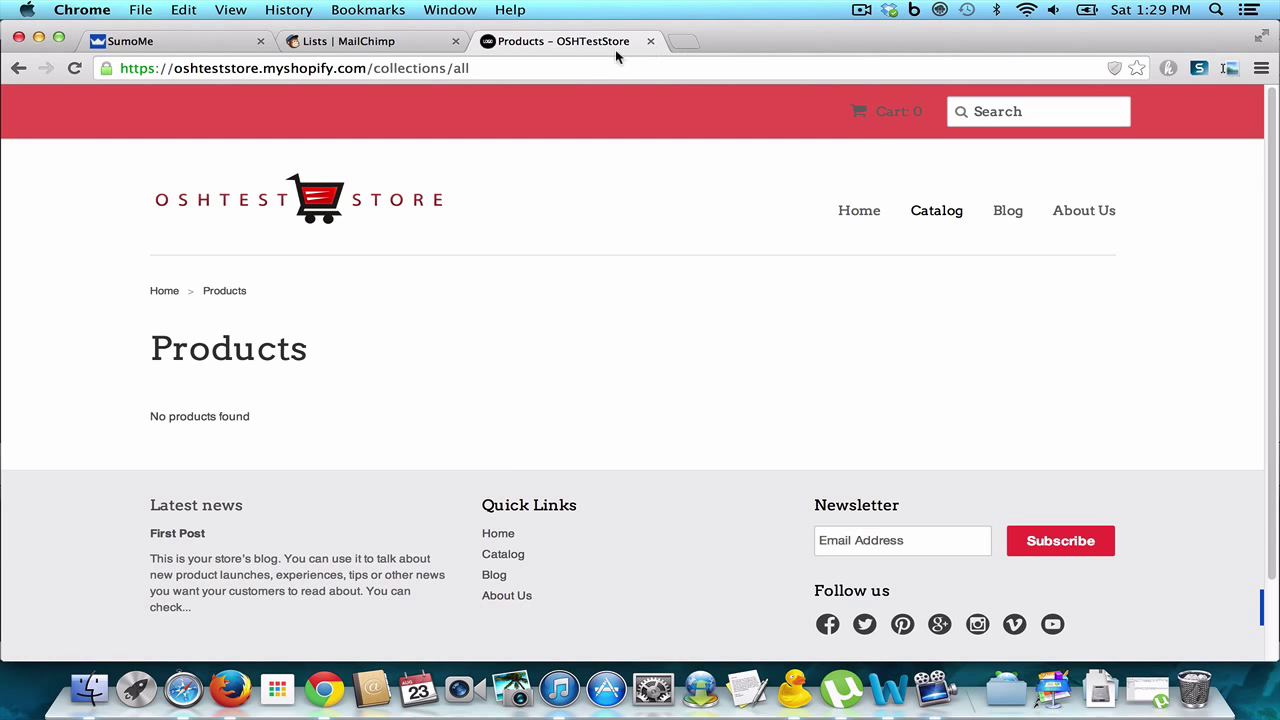
pyautogui.click(173, 38)
pyautogui.click(558, 43)
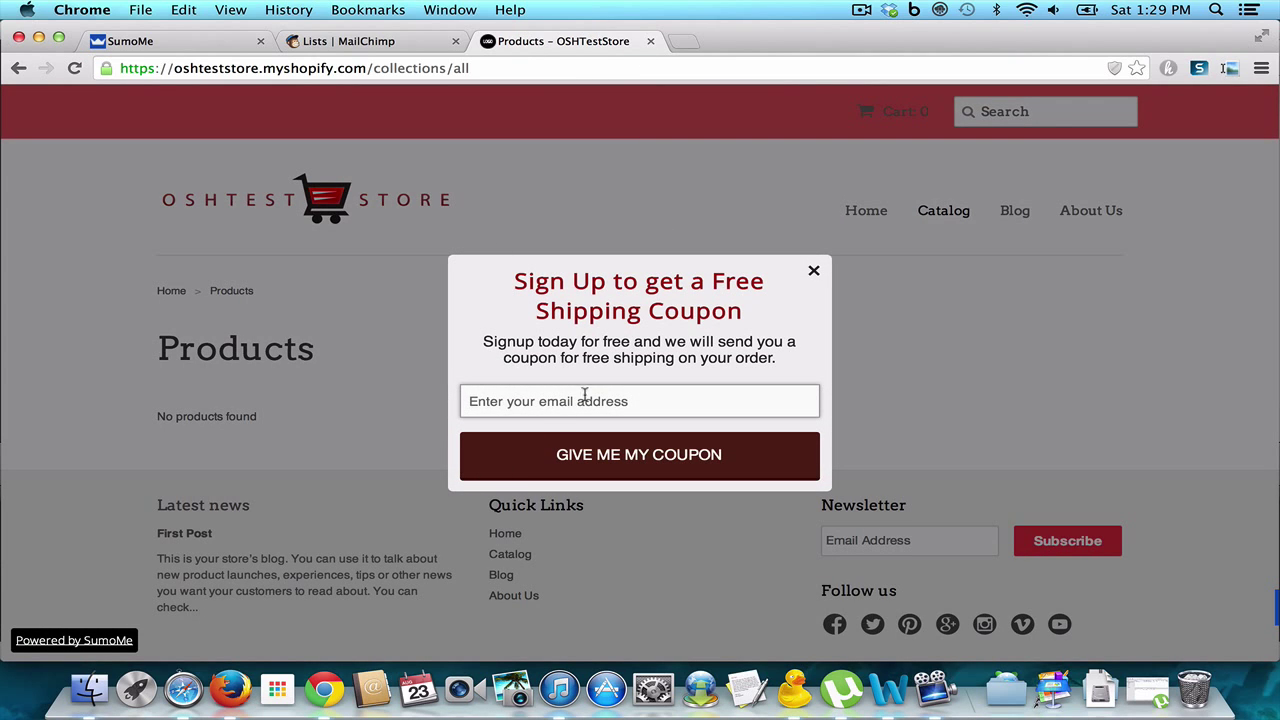
# Step: Enter a test e-mail address in the coupon popup, then close the popup
pyautogui.click(585, 394)
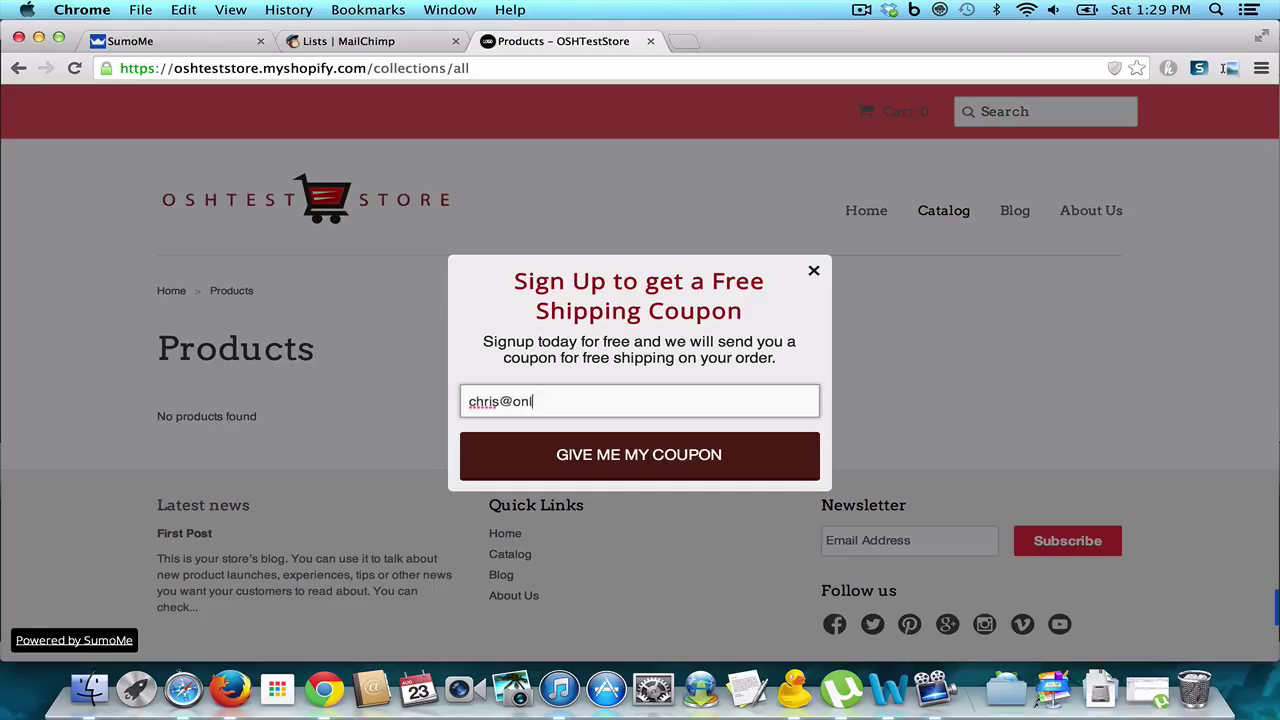
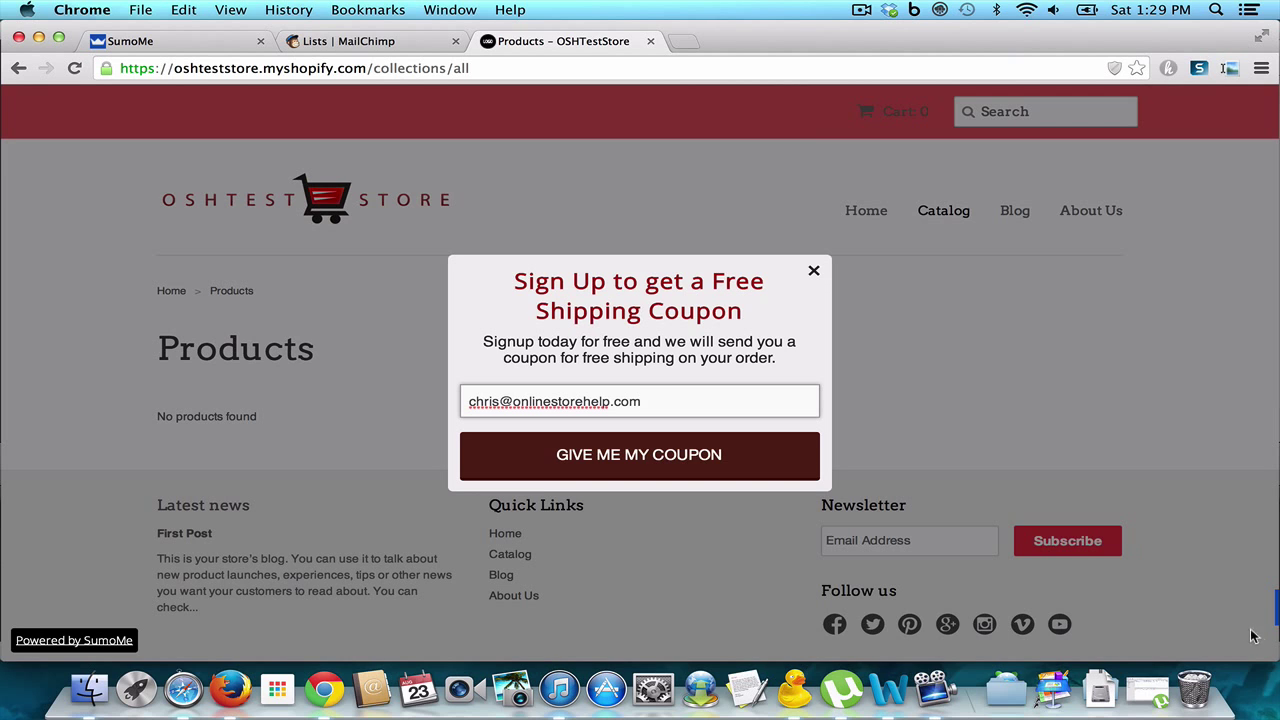
pyautogui.moveTo(1114, 659); pyautogui.dragTo(1255, 643)
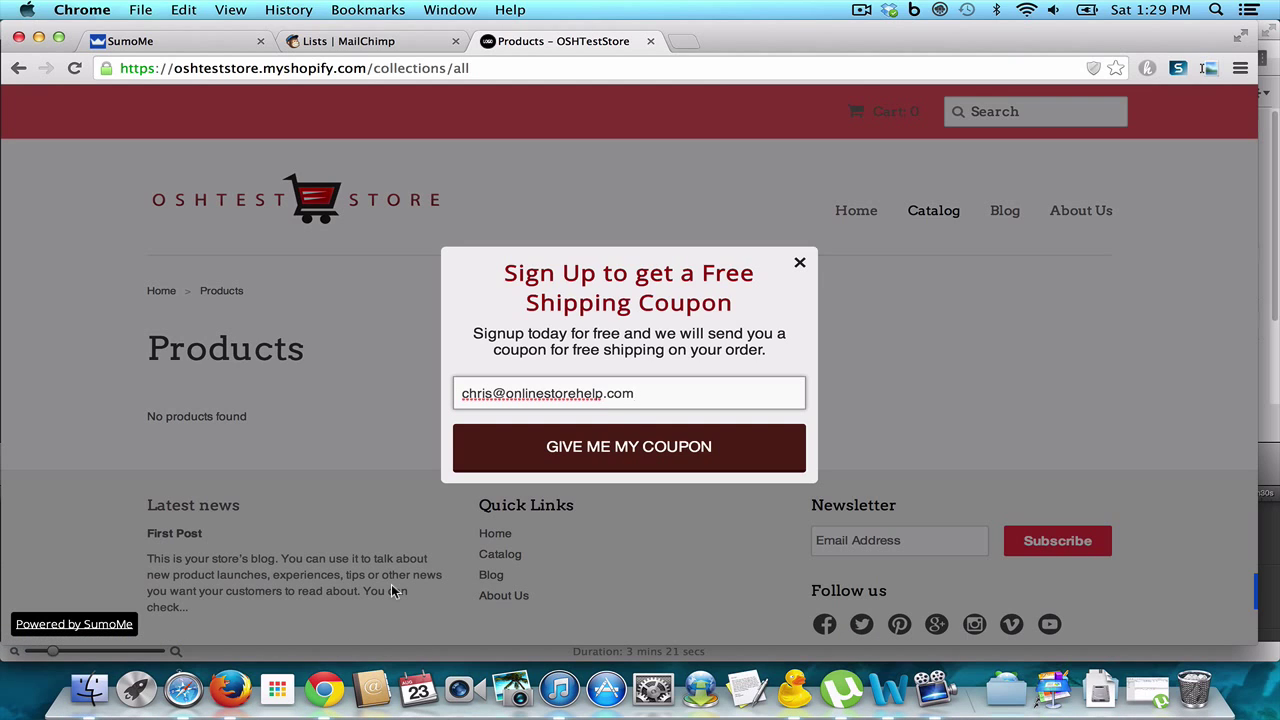
pyautogui.click(803, 263)
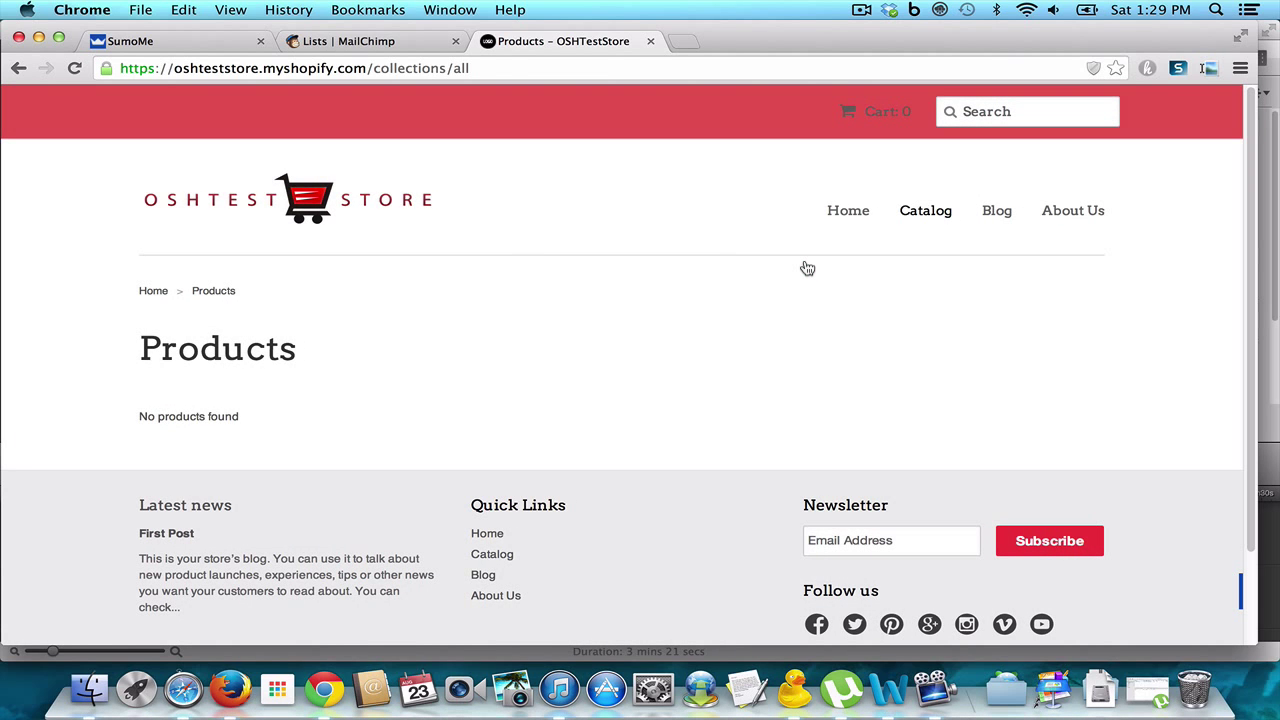